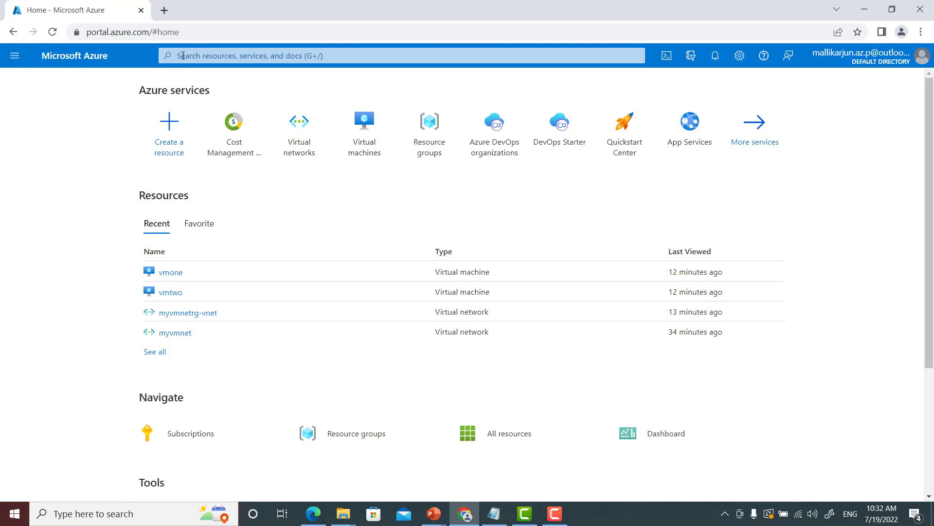
Step: Search for the Virtual networks service and start creating a new virtual network
{"action": "left_click", "coordinate": [183, 55]}
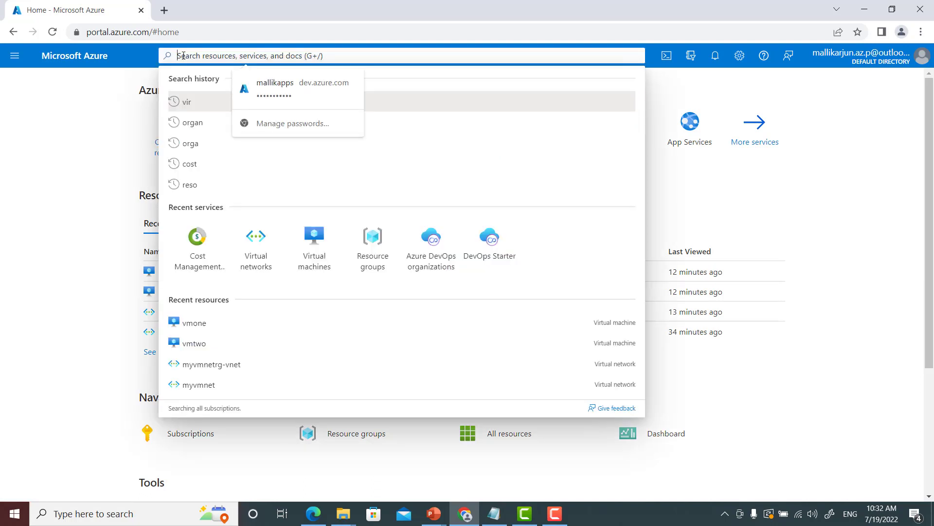
{"action": "type", "text": "vi"}
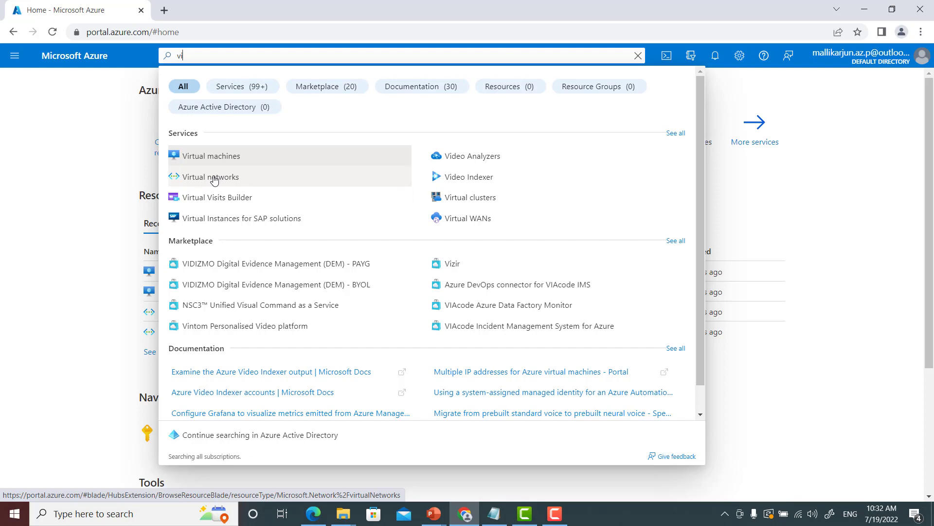
{"action": "left_click", "coordinate": [214, 178]}
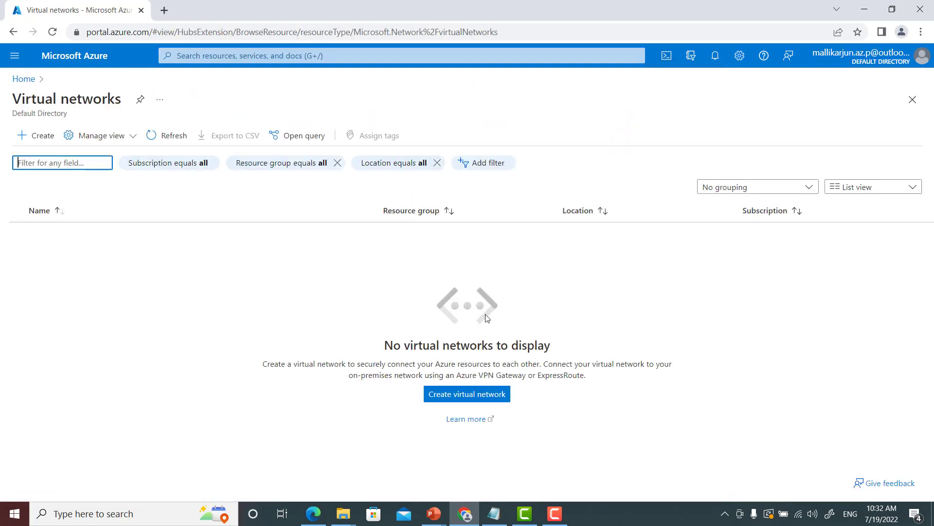
{"action": "left_click", "coordinate": [466, 395]}
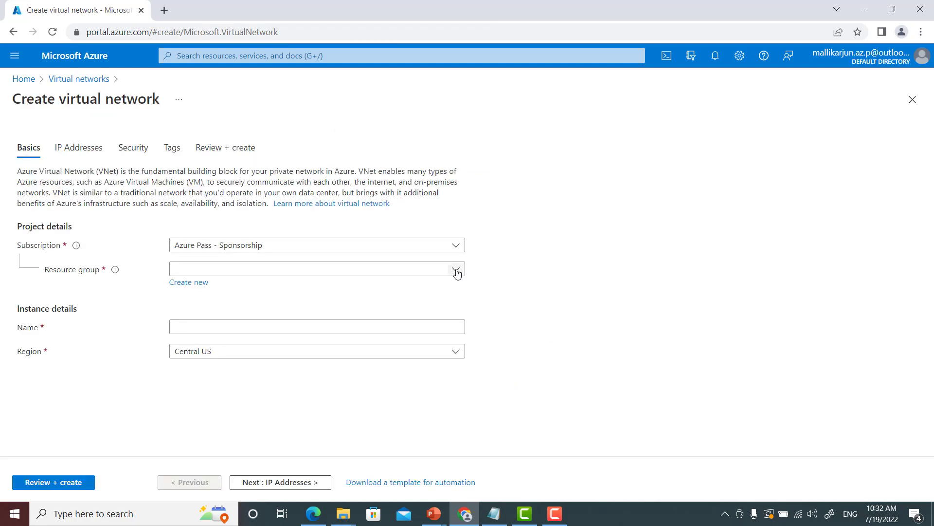
Step: Create a new resource group named mynetrg for the virtual network
{"action": "left_click", "coordinate": [457, 271]}
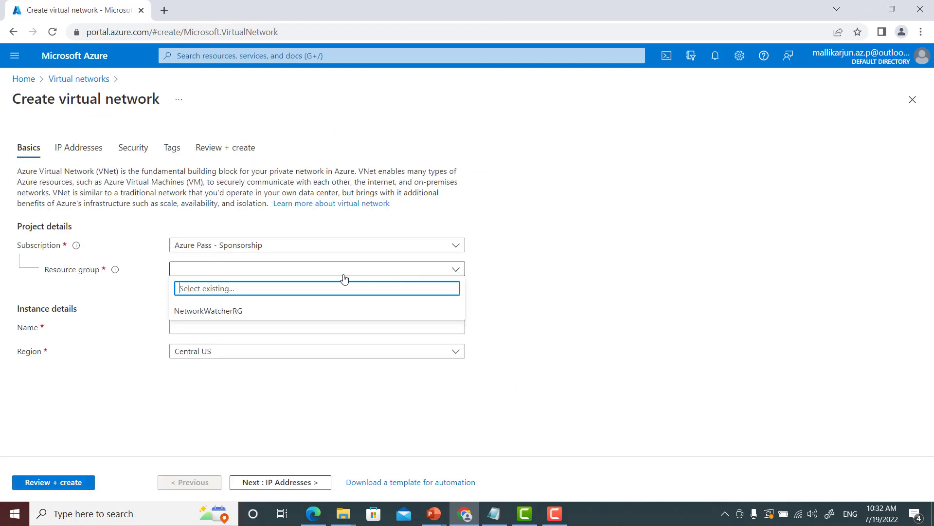
{"action": "left_click", "coordinate": [134, 286]}
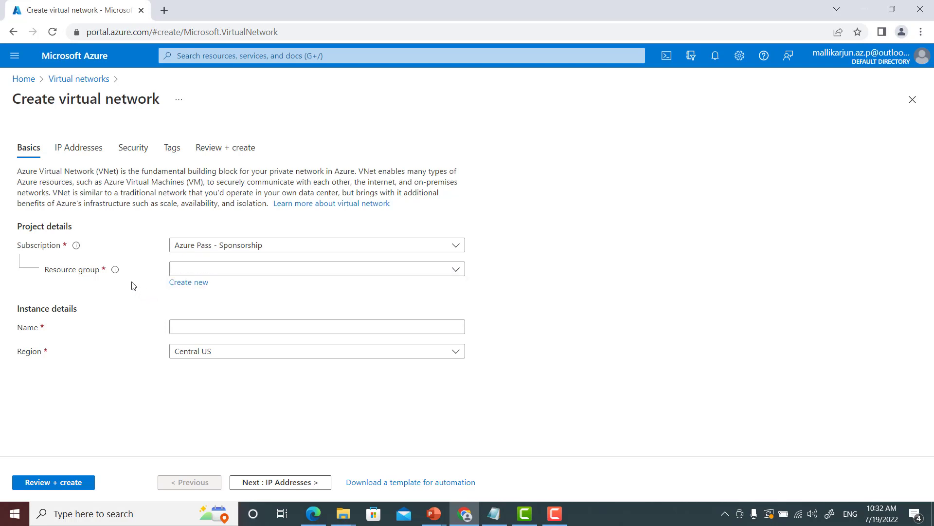
{"action": "left_click", "coordinate": [188, 283]}
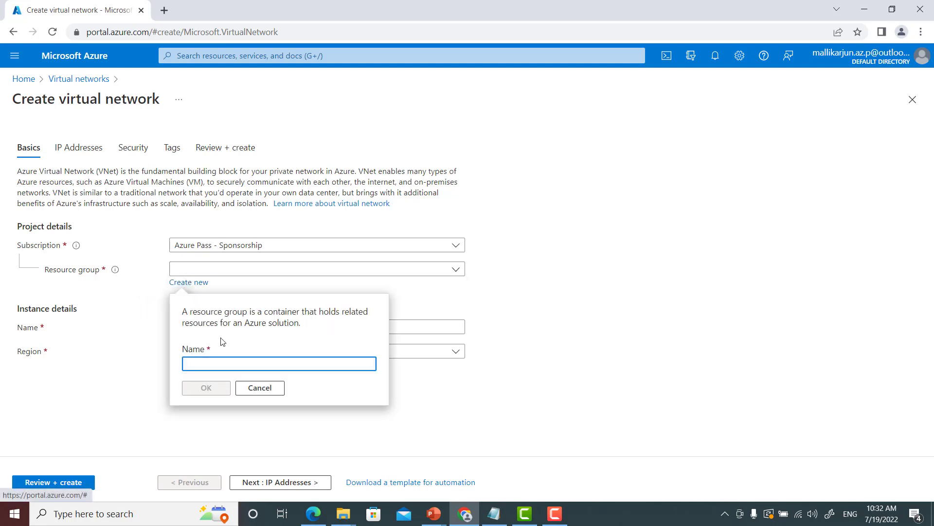
{"action": "type", "text": "mynet"}
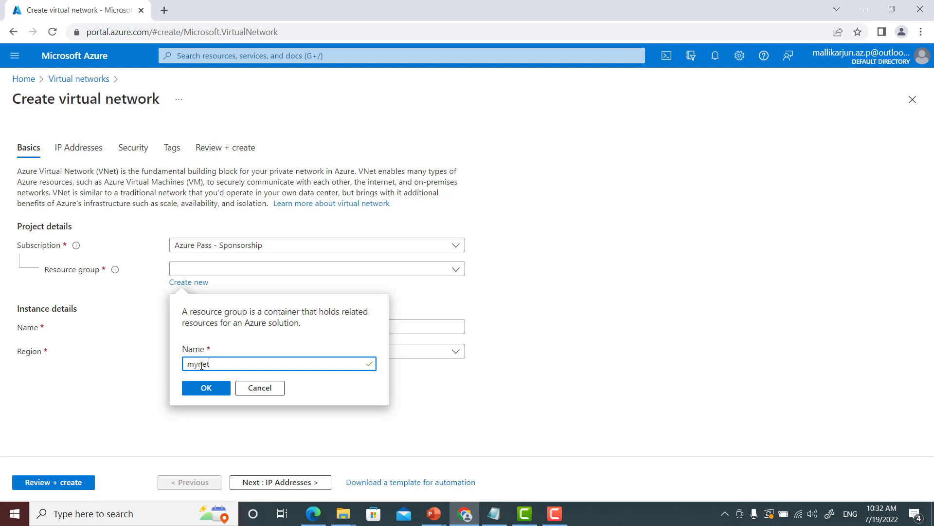
{"action": "type", "text": "rg"}
{"action": "left_click", "coordinate": [199, 388]}
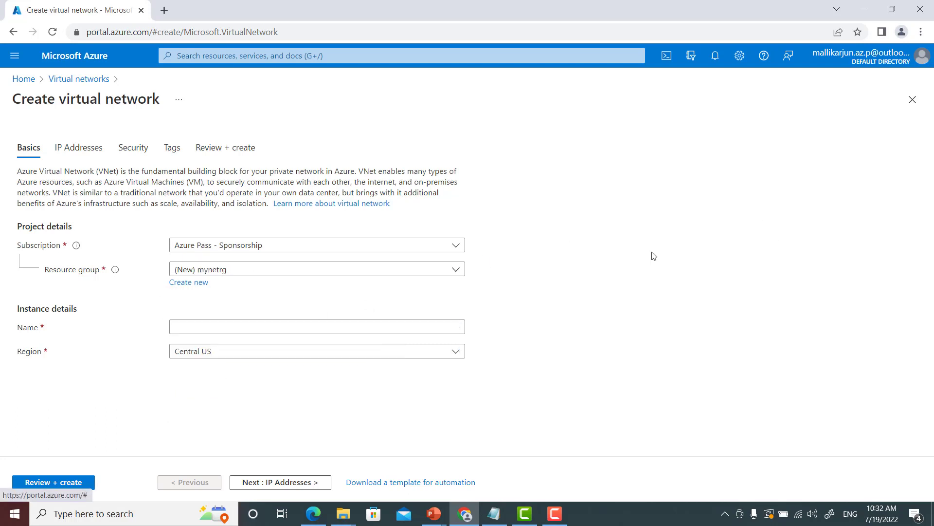
Step: Name the virtual network myvmnetwork
{"action": "left_click", "coordinate": [181, 329]}
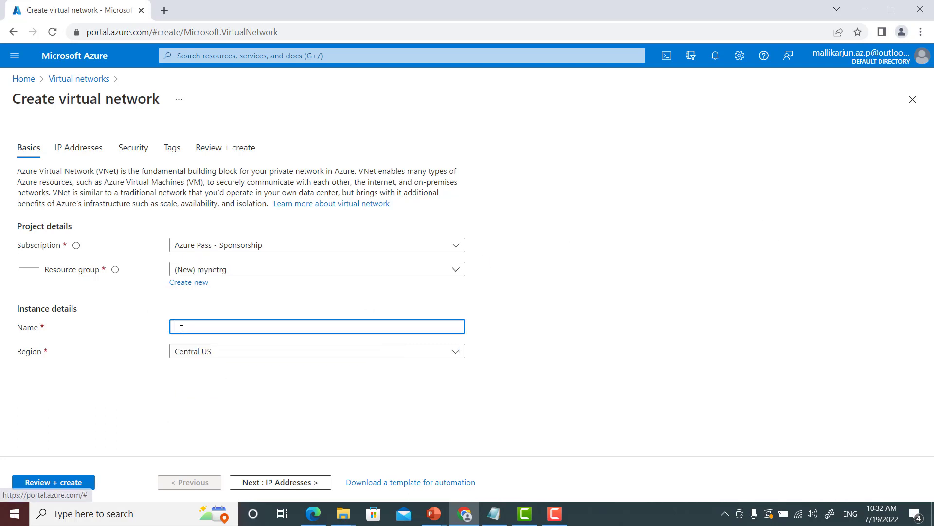
{"action": "type", "text": "myvm"}
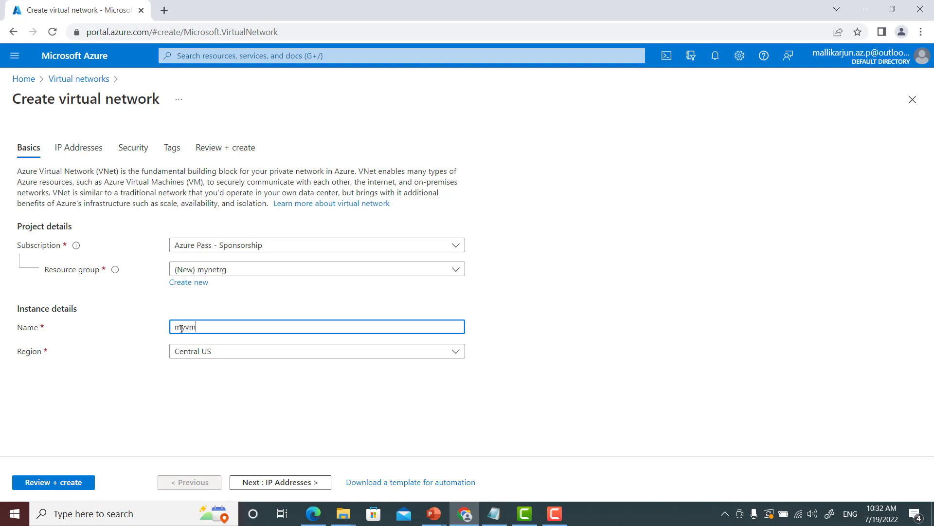
{"action": "type", "text": "network"}
{"action": "key", "text": "Tab"}
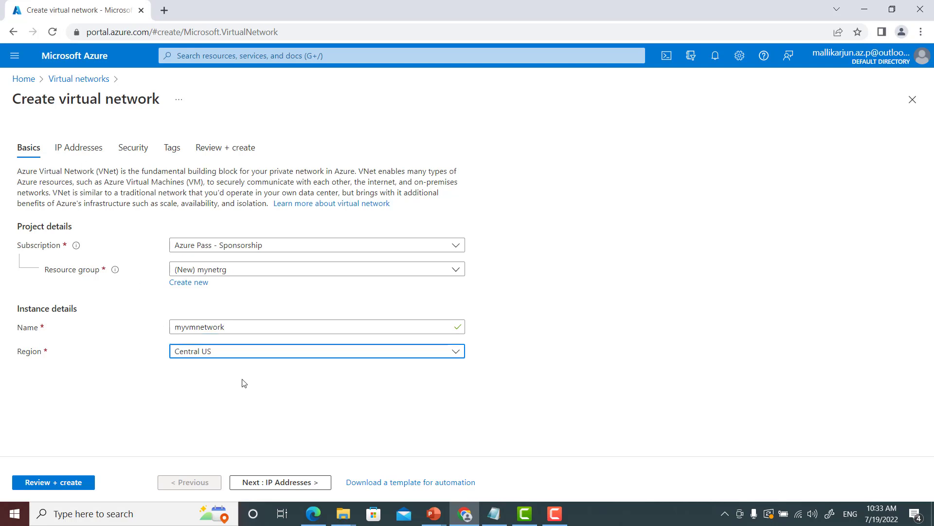
Step: Check the default IPv4 address space and subnet range, and create the virtual network with these settings
{"action": "left_click", "coordinate": [80, 152]}
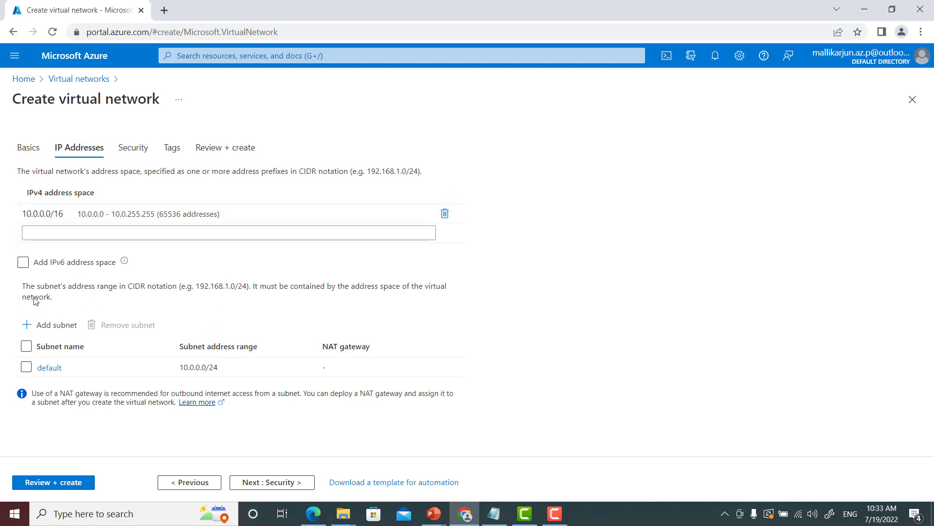
{"action": "left_click", "coordinate": [26, 217]}
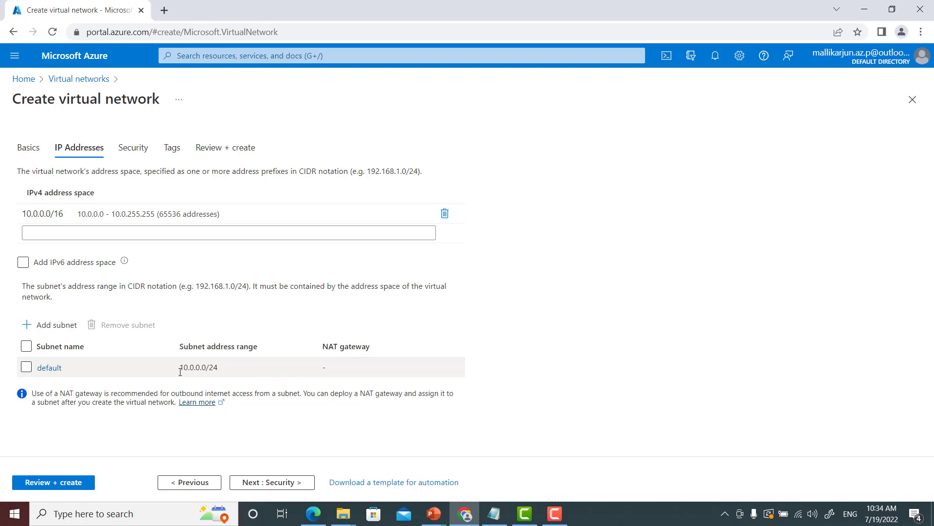
{"action": "left_click_drag", "start_coordinate": [183, 370], "coordinate": [199, 370]}
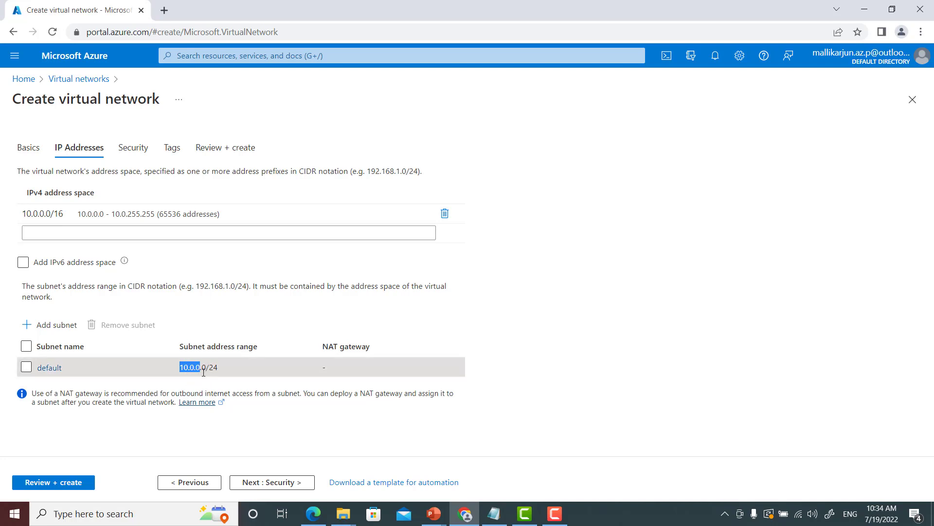
{"action": "left_click", "coordinate": [46, 482]}
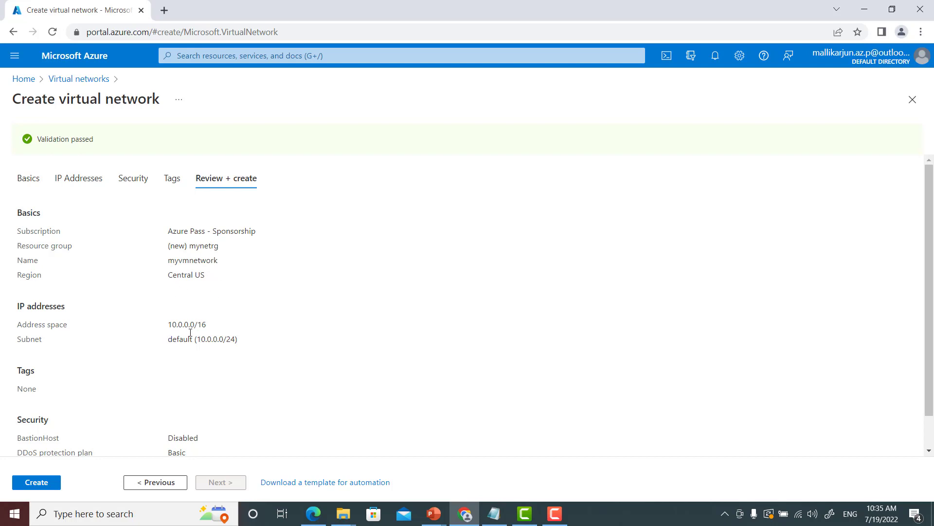
{"action": "left_click_drag", "start_coordinate": [170, 325], "coordinate": [213, 327]}
{"action": "scroll", "coordinate": [236, 351], "scroll_direction": "down", "scroll_amount": 1}
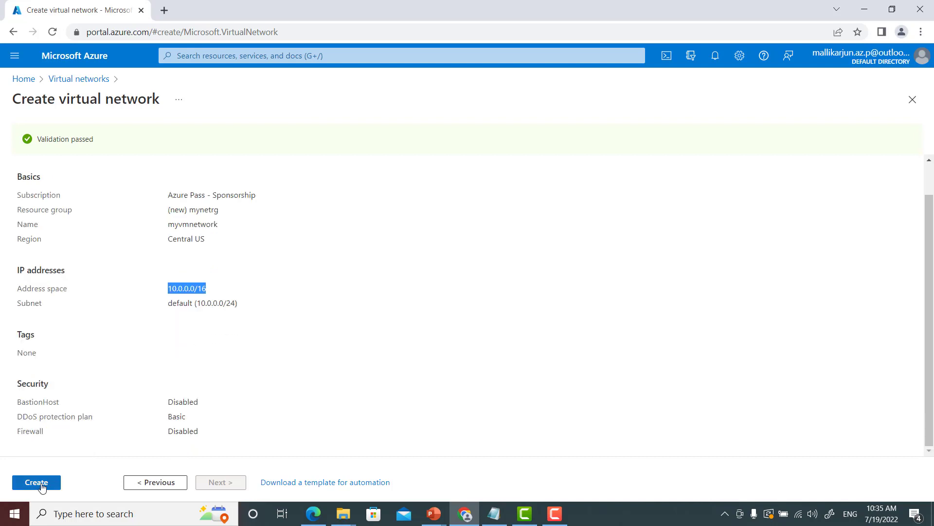
{"action": "left_click", "coordinate": [37, 482]}
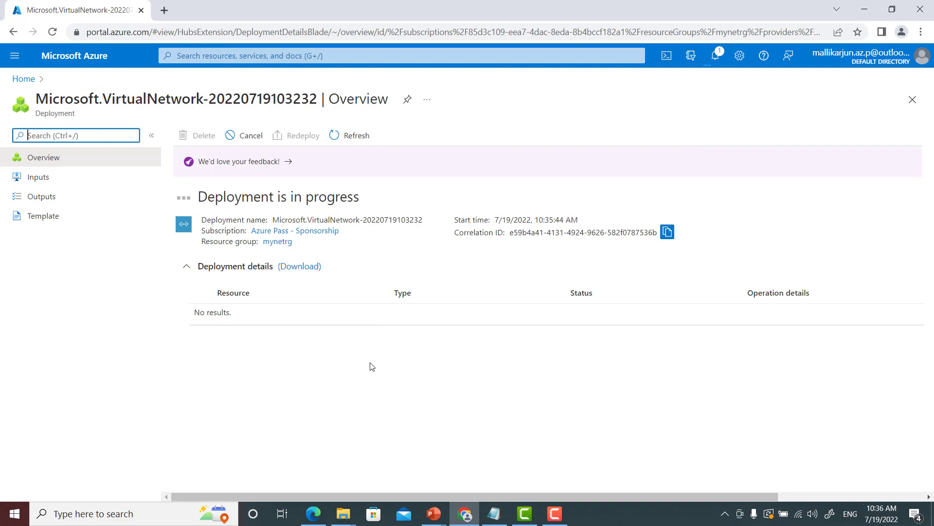
Step: Open the deployed virtual network's overview and check its entry in the Virtual networks list
{"action": "left_click", "coordinate": [766, 144]}
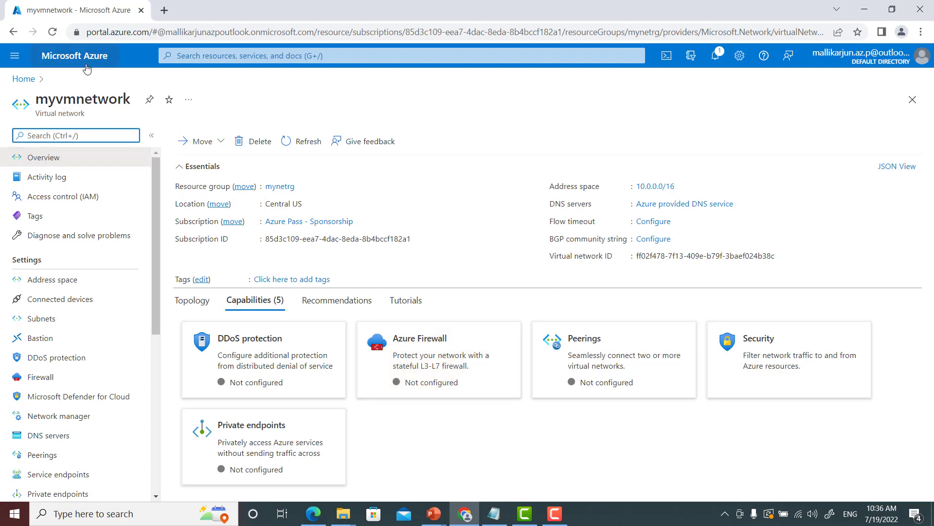
{"action": "left_click", "coordinate": [25, 78]}
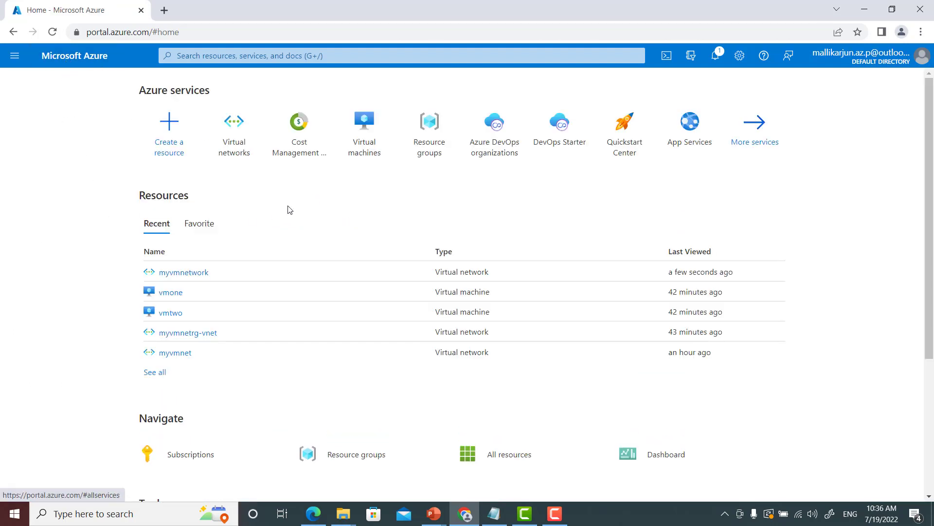
{"action": "left_click", "coordinate": [234, 151]}
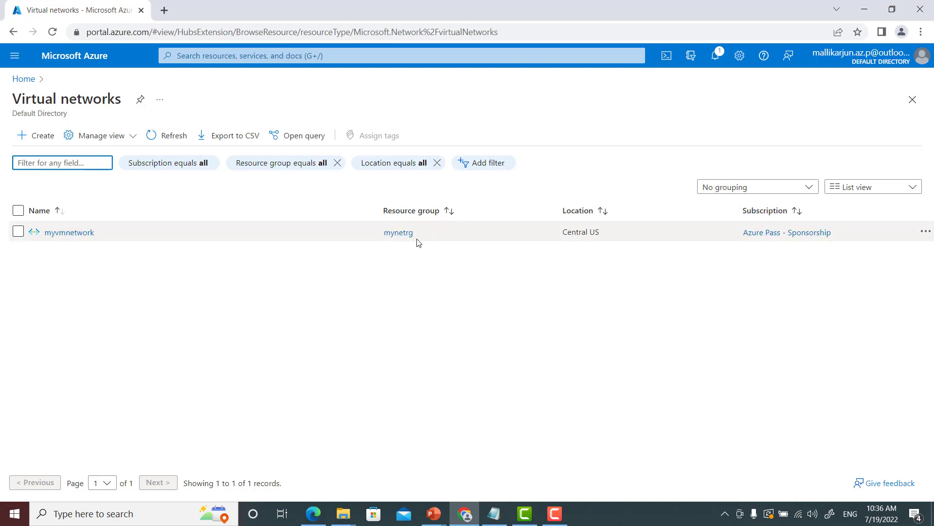
Step: Start creating an Azure virtual machine and assign it to the existing resource group mynetrg
{"action": "left_click", "coordinate": [62, 58]}
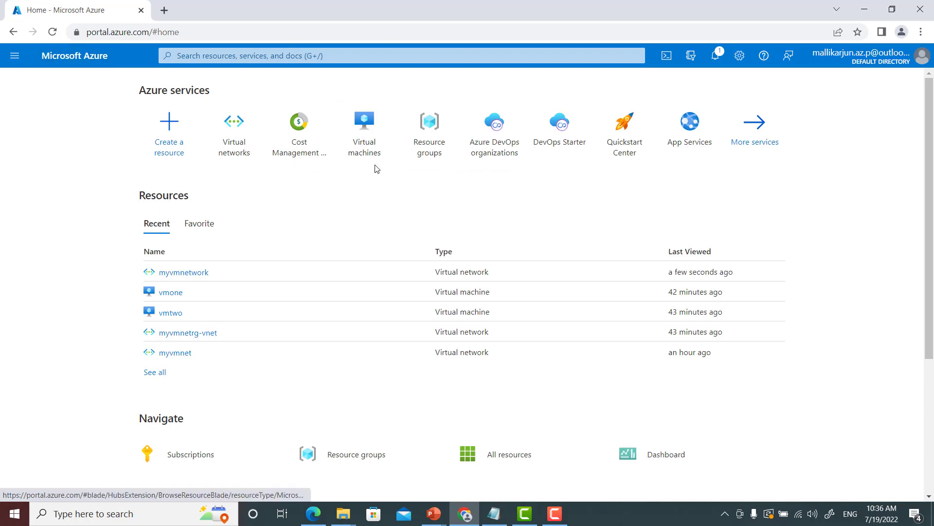
{"action": "left_click", "coordinate": [372, 145]}
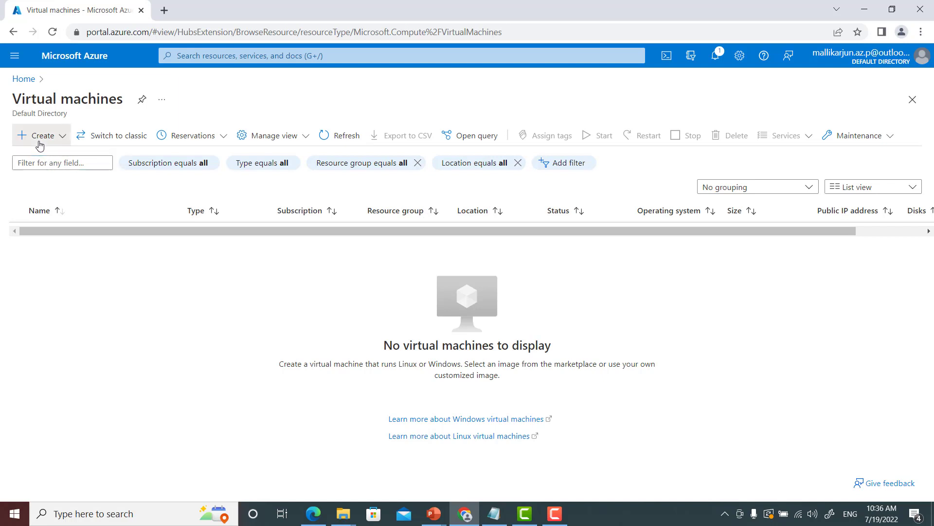
{"action": "left_click", "coordinate": [40, 146]}
{"action": "left_click", "coordinate": [58, 166]}
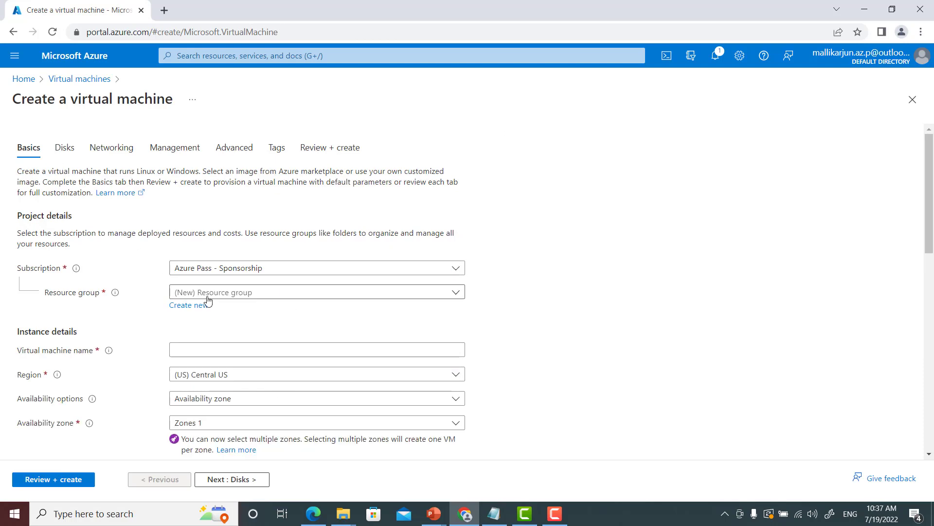
{"action": "left_click", "coordinate": [456, 293]}
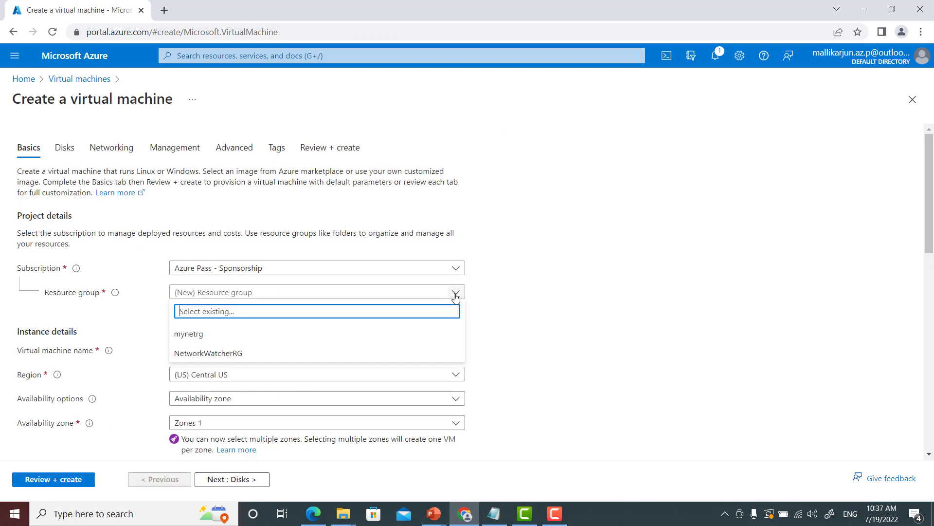
{"action": "left_click", "coordinate": [192, 339]}
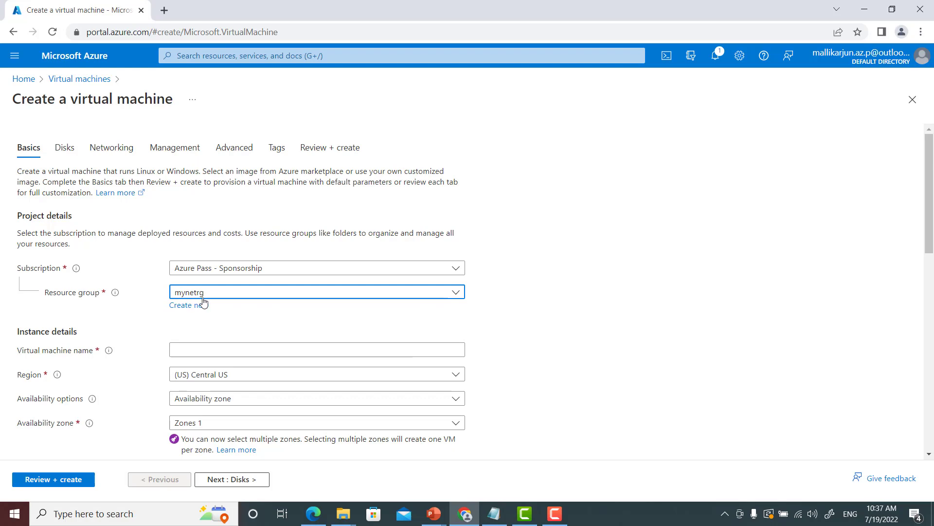
Step: Name the virtual machine vmsystemone
{"action": "left_click_drag", "start_coordinate": [924, 201], "coordinate": [924, 255]}
{"action": "left_click", "coordinate": [181, 193]}
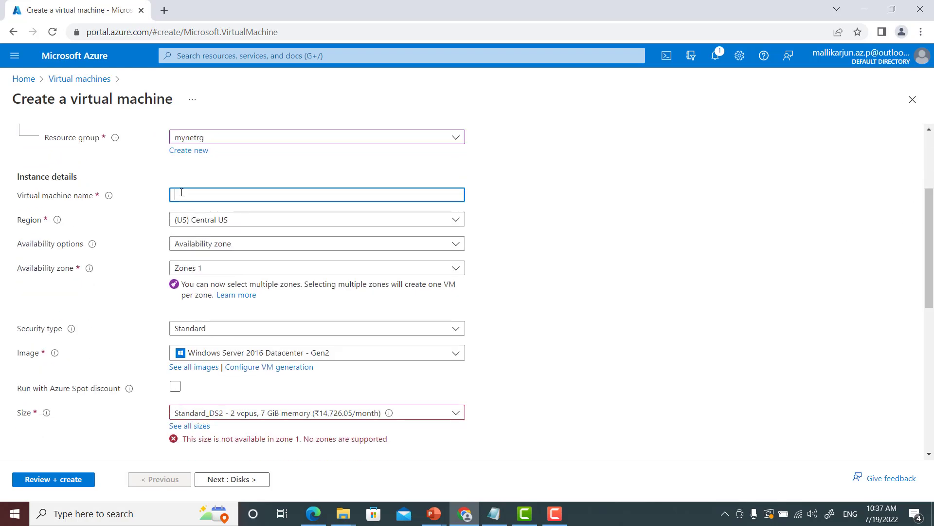
{"action": "type", "text": "vmon"}
{"action": "type", "text": "systemone"}
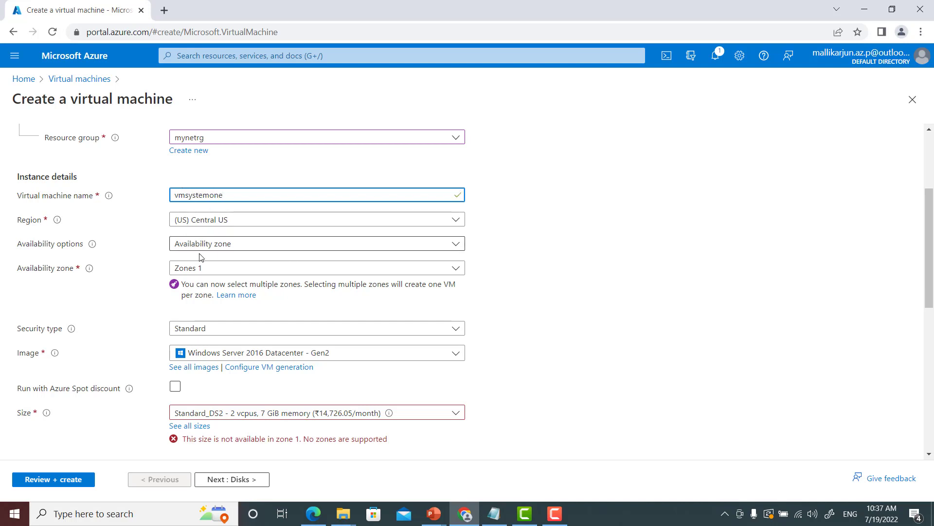
Step: Set the virtual machine's availability options to No infrastructure redundancy required and leave the Azure Spot discount off
{"action": "left_click", "coordinate": [458, 246]}
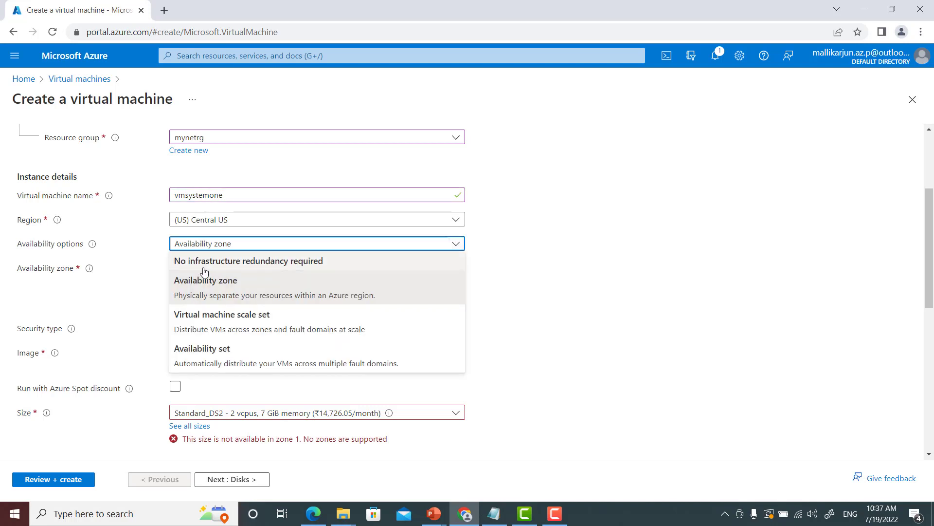
{"action": "left_click", "coordinate": [252, 266]}
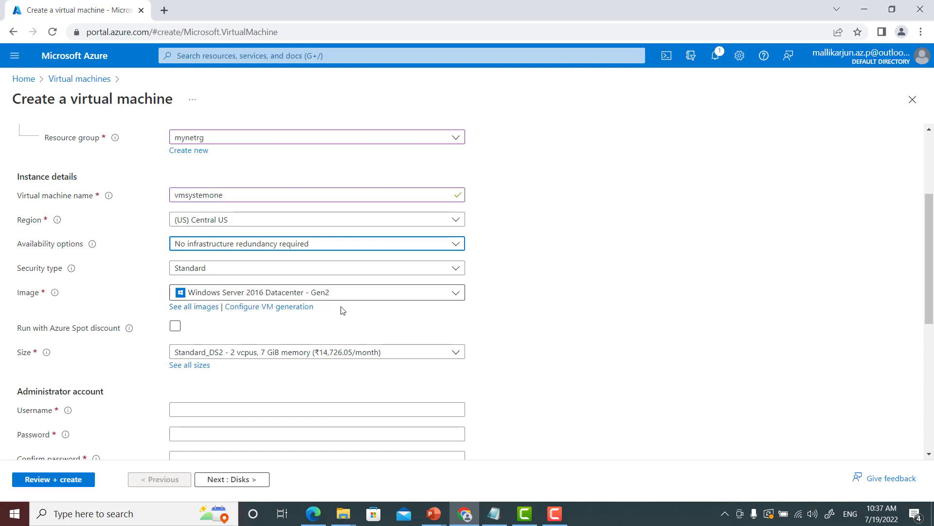
{"action": "left_click", "coordinate": [379, 327]}
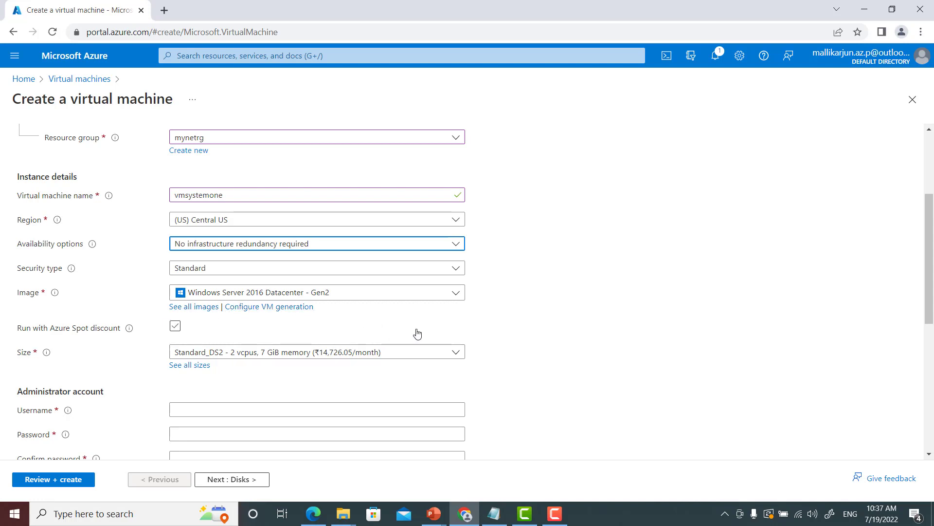
{"action": "scroll", "coordinate": [432, 332], "scroll_direction": "down", "scroll_amount": 1}
{"action": "left_click", "coordinate": [176, 313]}
Step: Enter userone as the username of the virtual machine's administrator account
{"action": "scroll", "coordinate": [200, 250], "scroll_direction": "down", "scroll_amount": 1}
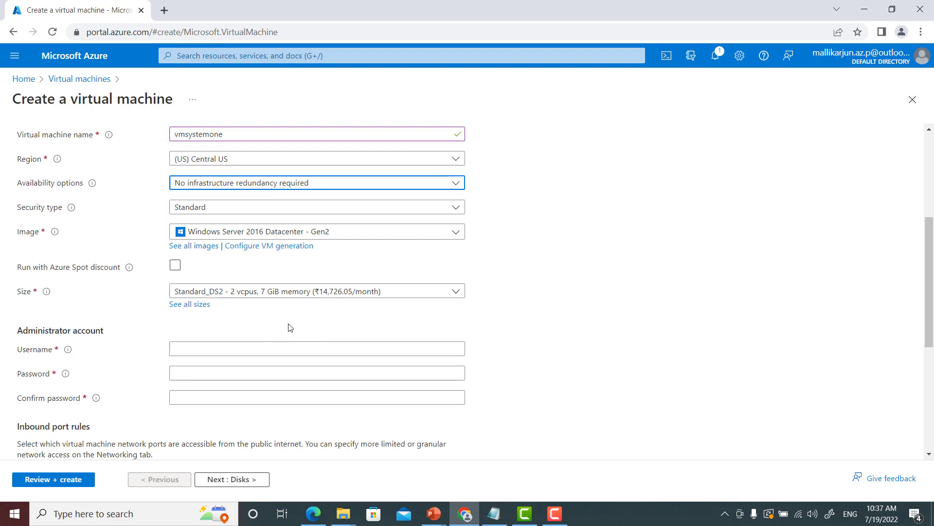
{"action": "scroll", "coordinate": [286, 327], "scroll_direction": "down", "scroll_amount": 1}
{"action": "scroll", "coordinate": [187, 292], "scroll_direction": "down", "scroll_amount": 1}
{"action": "left_click", "coordinate": [184, 227]}
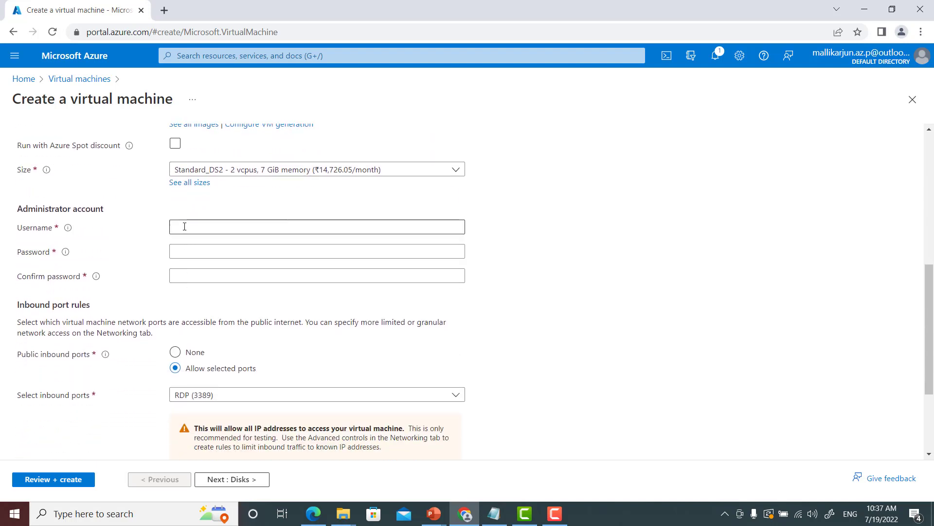
{"action": "type", "text": "user"}
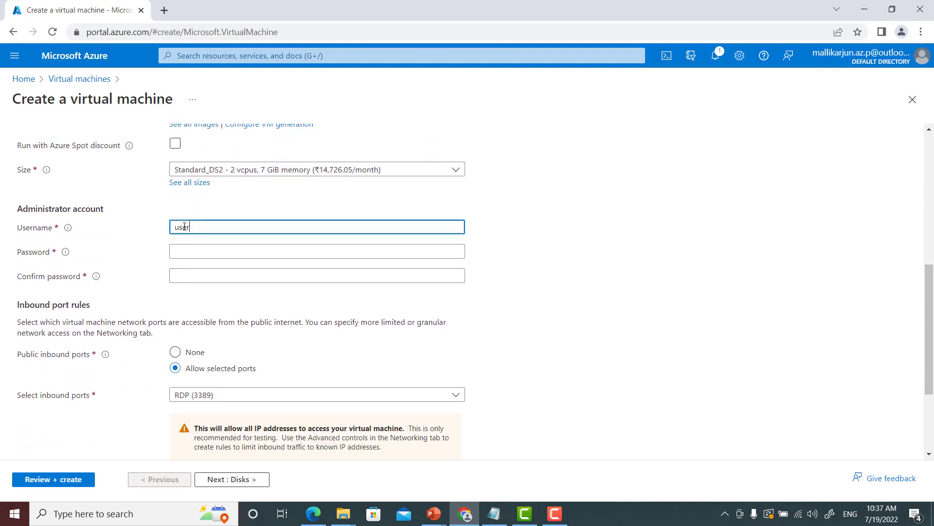
{"action": "type", "text": "one"}
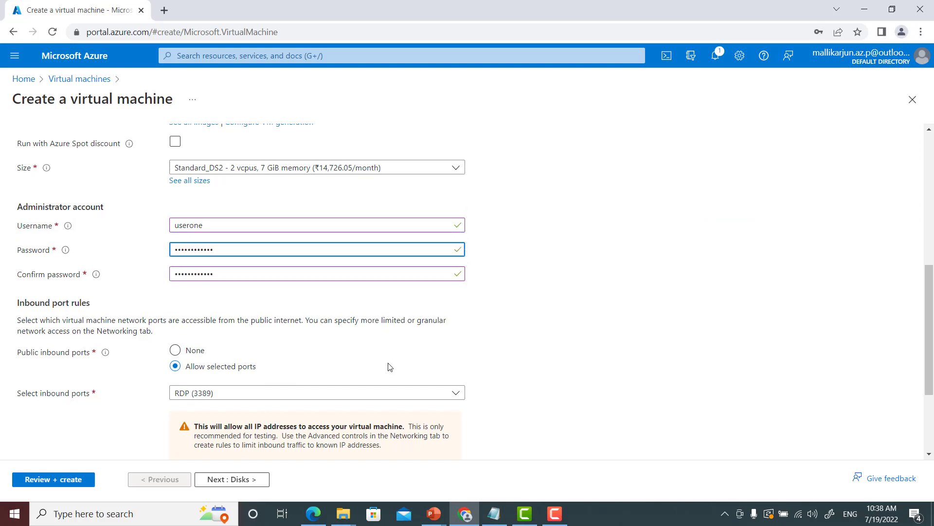
Step: Check the inbound port and networking settings of vmsystemone and submit its configuration for validation
{"action": "scroll", "coordinate": [391, 367], "scroll_direction": "down", "scroll_amount": 1}
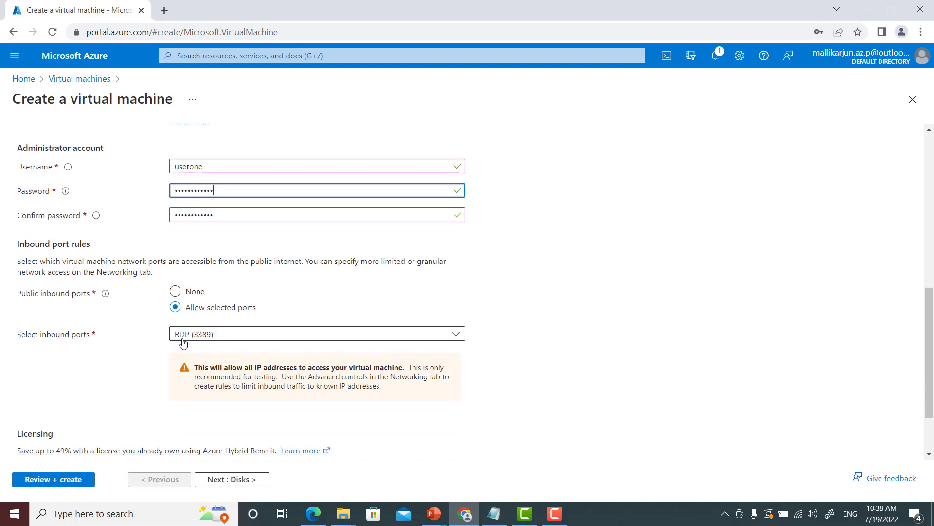
{"action": "scroll", "coordinate": [394, 363], "scroll_direction": "up", "scroll_amount": 5}
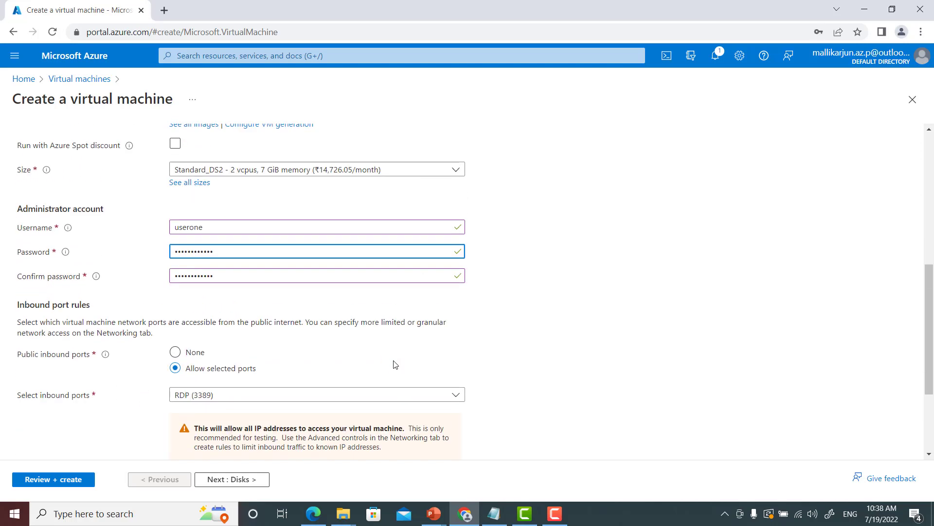
{"action": "scroll", "coordinate": [390, 356], "scroll_direction": "up", "scroll_amount": 2}
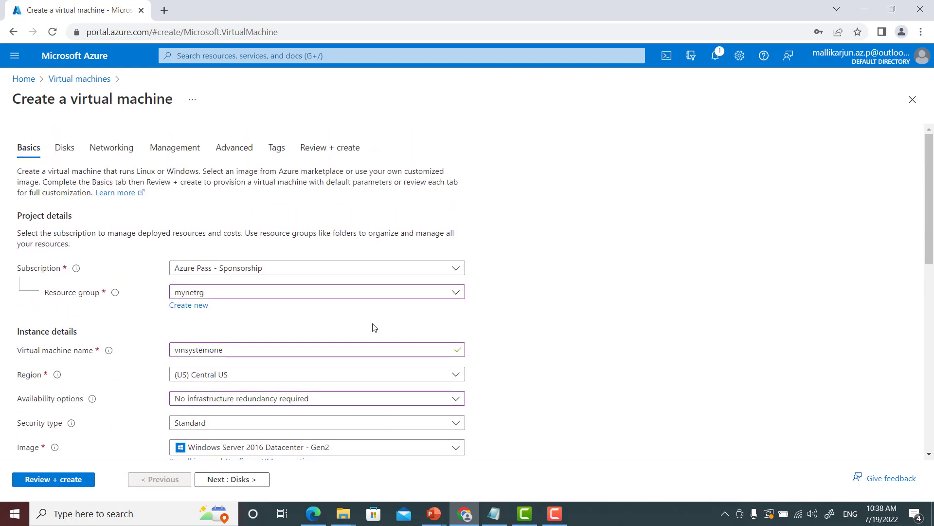
{"action": "left_click", "coordinate": [119, 148]}
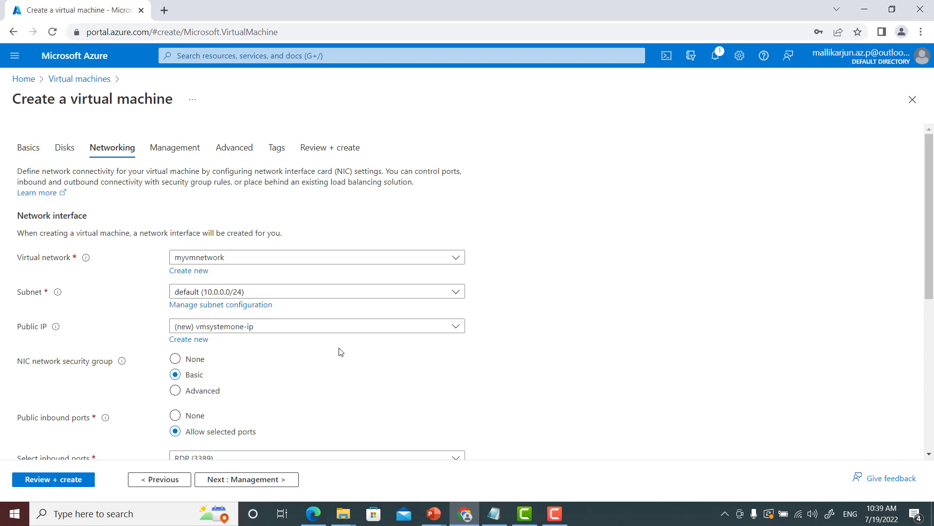
{"action": "scroll", "coordinate": [338, 350], "scroll_direction": "down", "scroll_amount": 6}
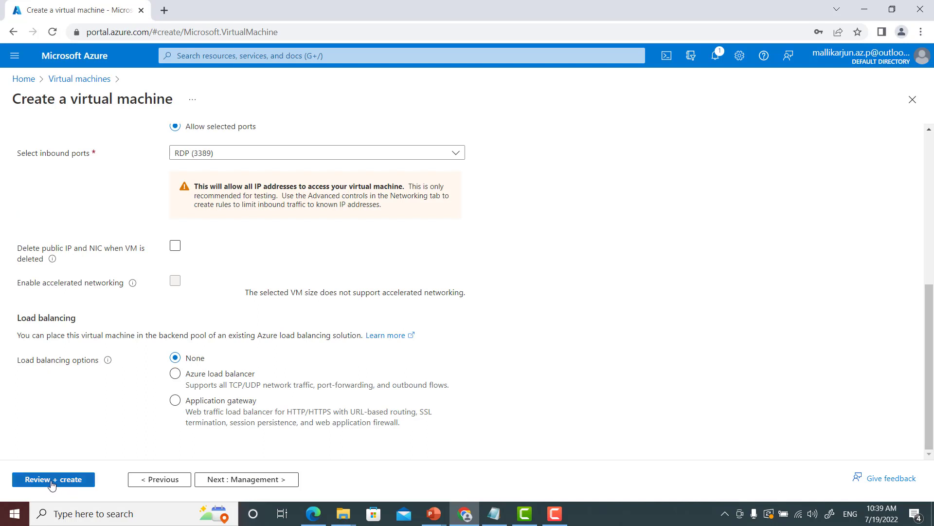
{"action": "left_click", "coordinate": [52, 484]}
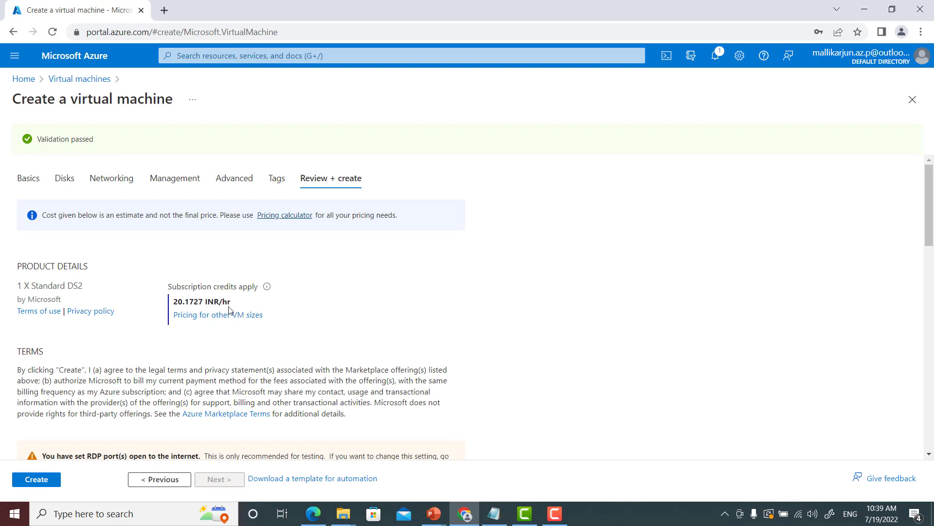
Step: Review the configuration summary of vmsystemone and deploy the virtual machine
{"action": "scroll", "coordinate": [234, 314], "scroll_direction": "down", "scroll_amount": 5}
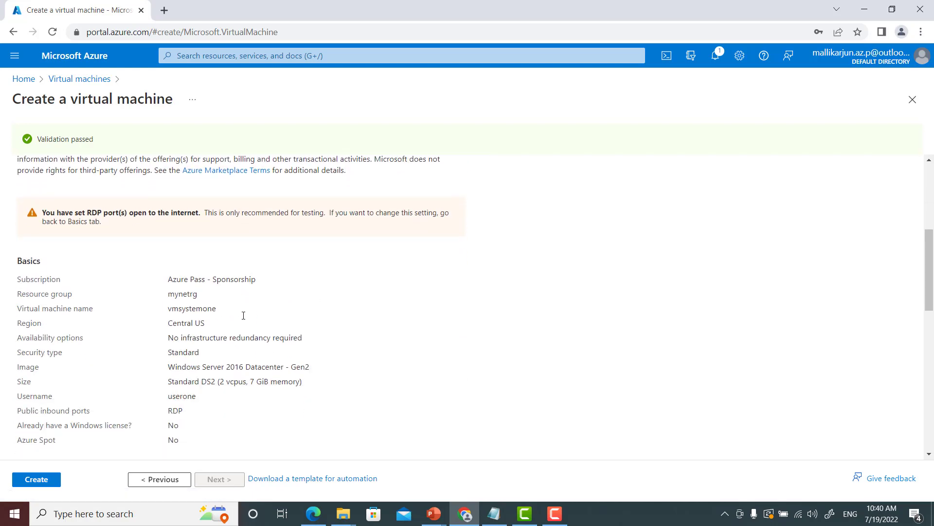
{"action": "scroll", "coordinate": [243, 316], "scroll_direction": "down", "scroll_amount": 3}
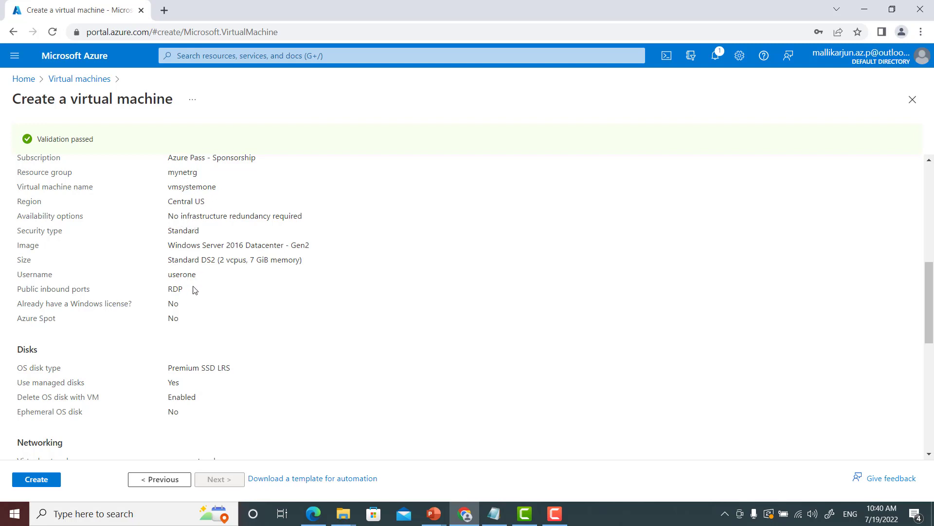
{"action": "scroll", "coordinate": [194, 290], "scroll_direction": "down", "scroll_amount": 4}
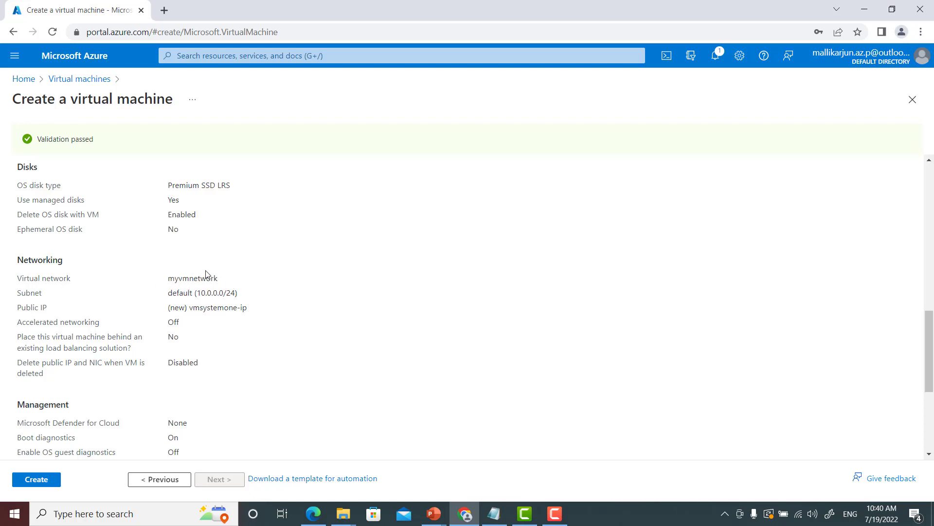
{"action": "scroll", "coordinate": [309, 323], "scroll_direction": "down", "scroll_amount": 4}
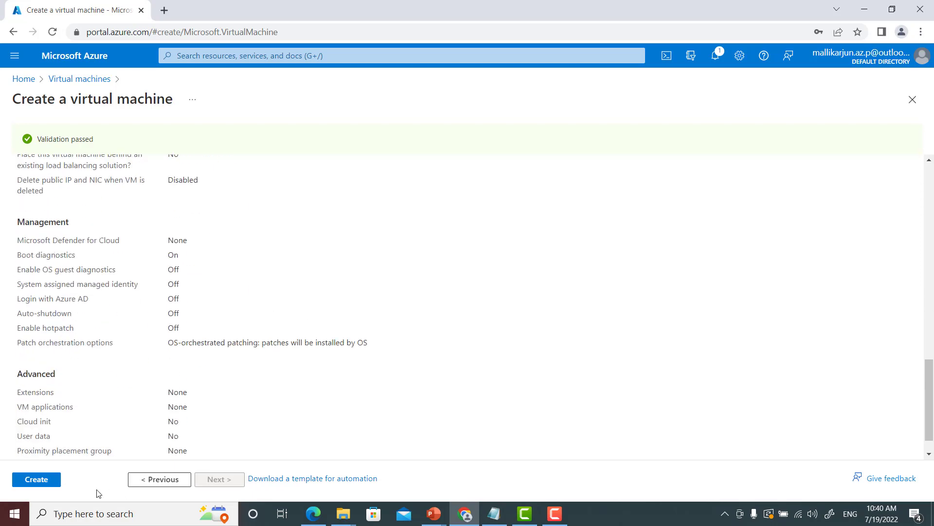
{"action": "left_click", "coordinate": [44, 480]}
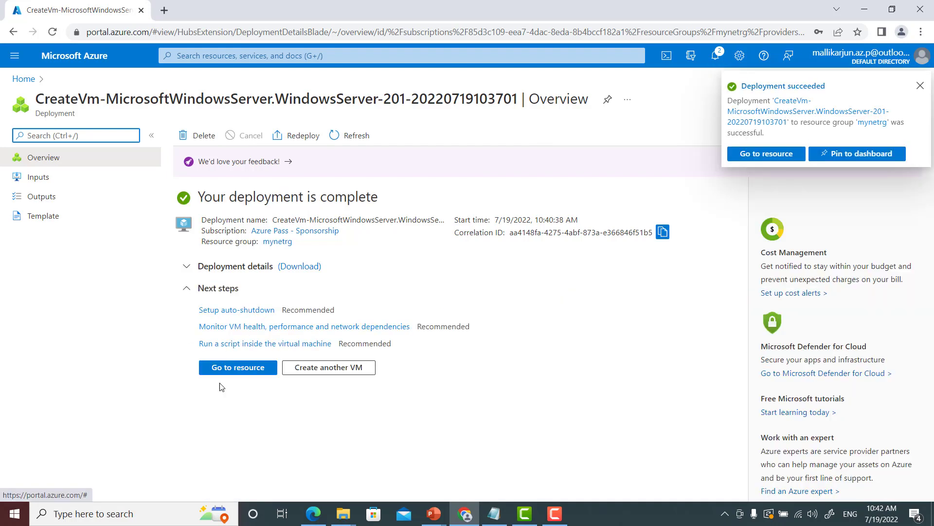
Step: Open the deployed vmsystemone resource, dismiss the deployment notification and examine its private IP address
{"action": "left_click", "coordinate": [241, 370]}
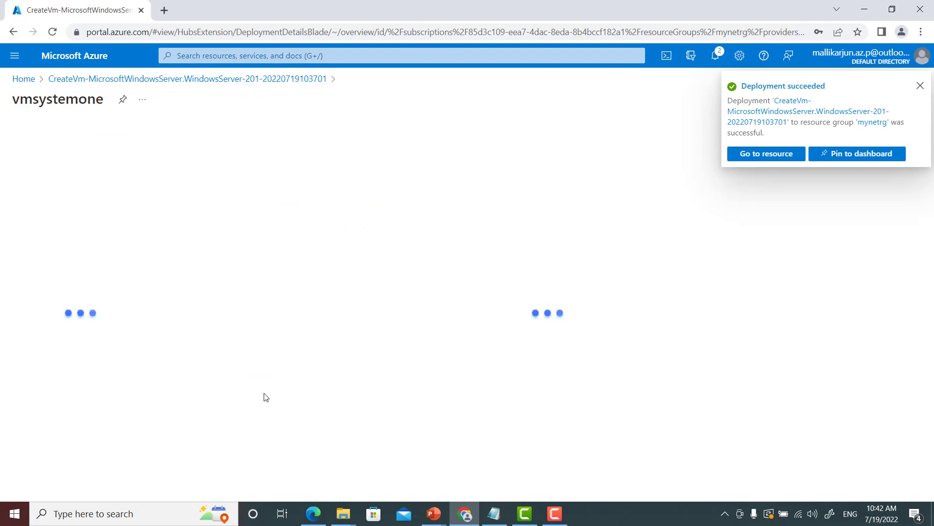
{"action": "left_click", "coordinate": [920, 86]}
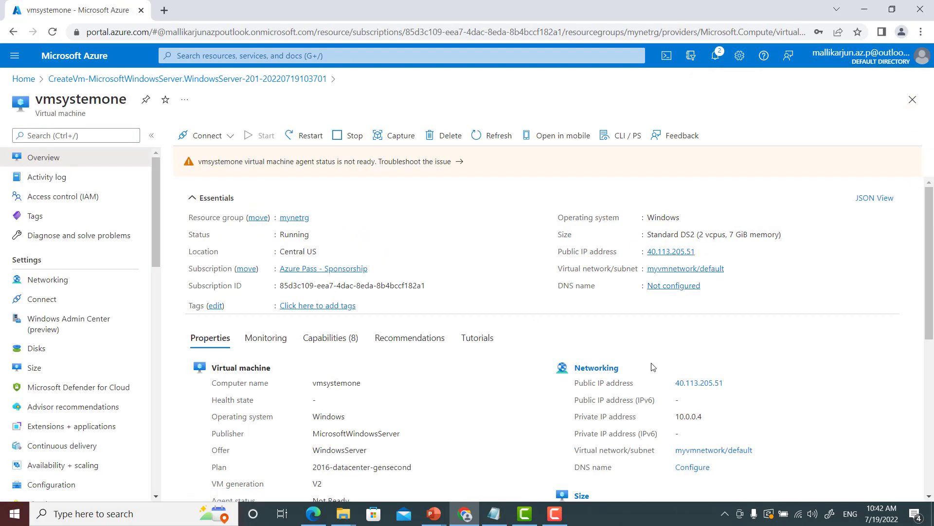
{"action": "scroll", "coordinate": [642, 267], "scroll_direction": "down", "scroll_amount": 2}
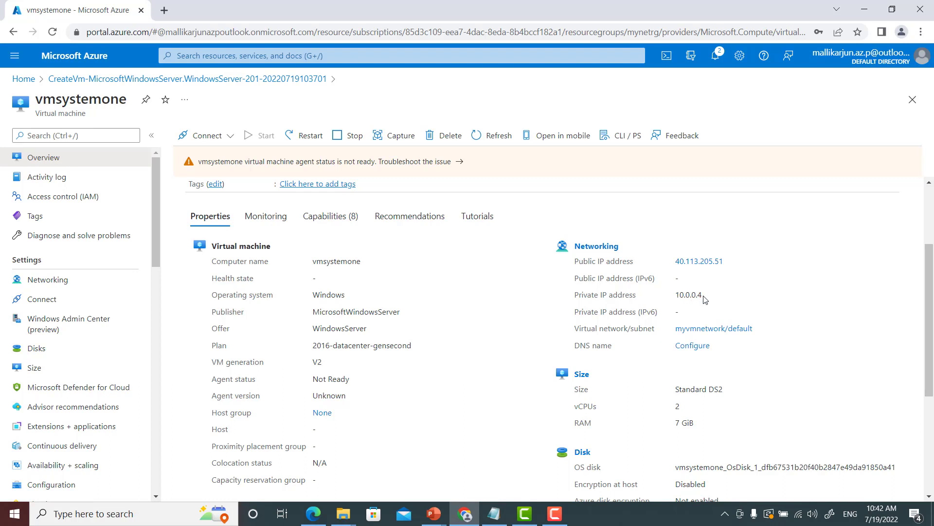
{"action": "left_click_drag", "start_coordinate": [678, 296], "coordinate": [704, 299]}
{"action": "left_click", "coordinate": [699, 297]}
{"action": "left_click_drag", "start_coordinate": [698, 296], "coordinate": [674, 299]}
Step: Return to the portal's home page and start creating another Azure virtual machine
{"action": "left_click", "coordinate": [69, 59]}
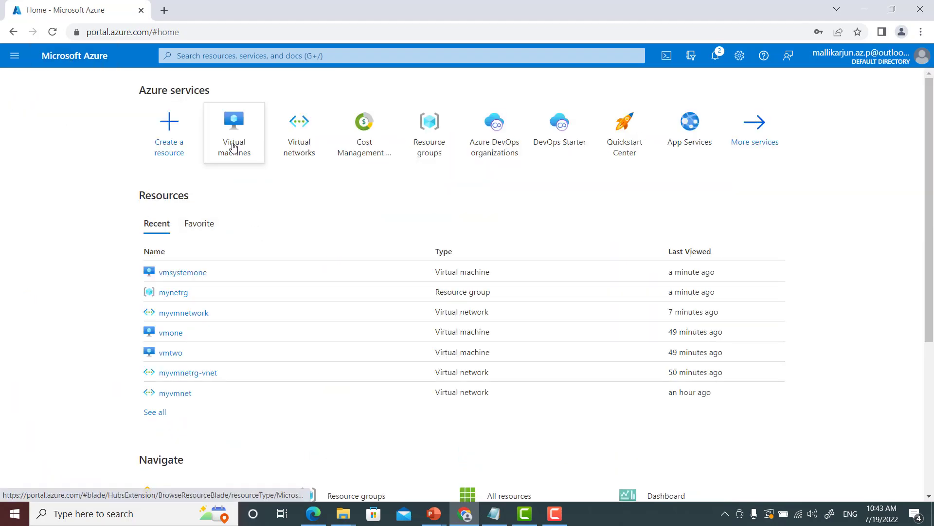
{"action": "left_click", "coordinate": [233, 147]}
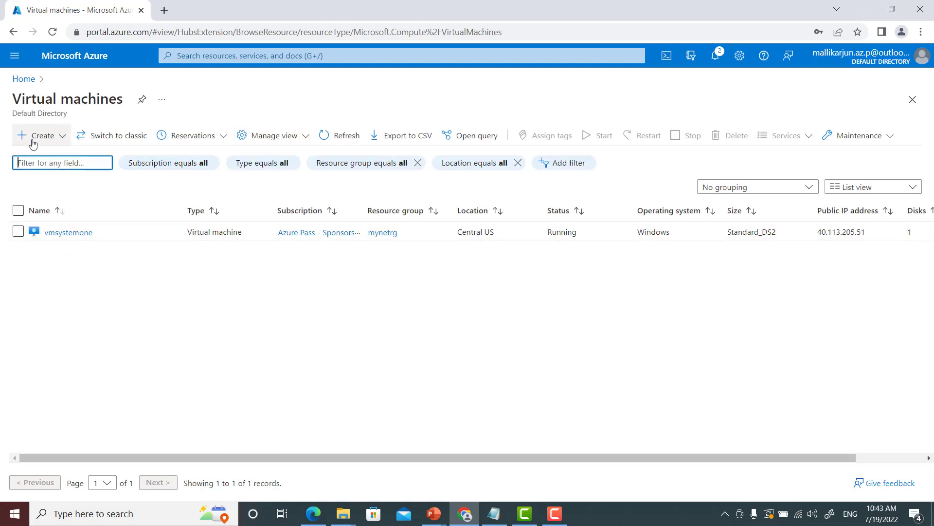
{"action": "left_click", "coordinate": [49, 138]}
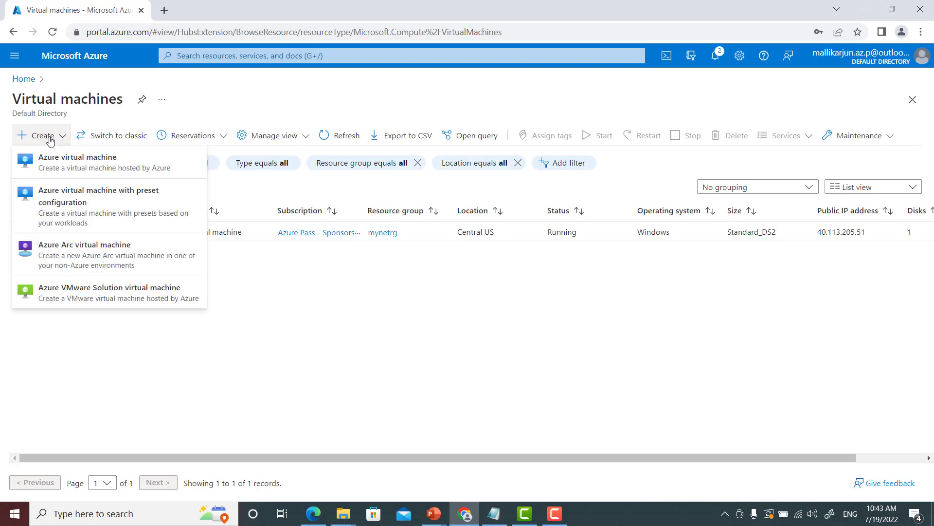
{"action": "left_click", "coordinate": [64, 166]}
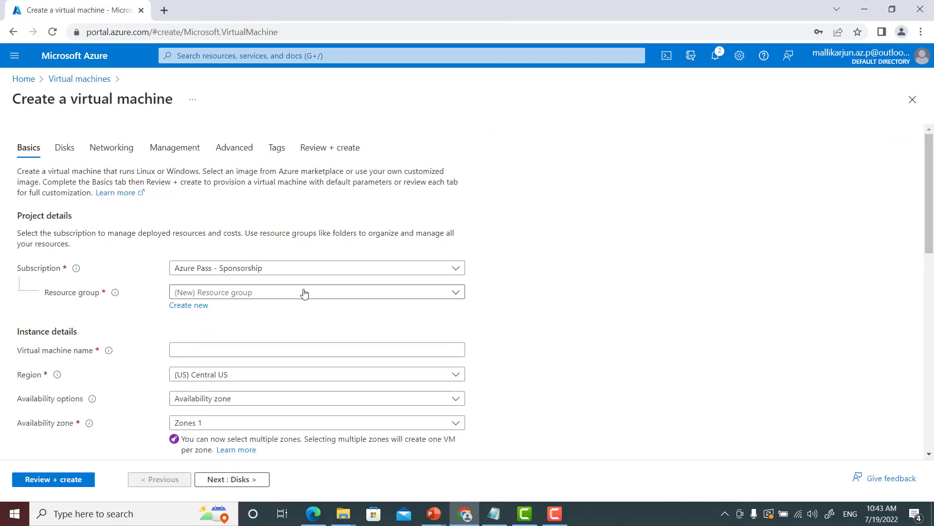
Step: Assign the new virtual machine to resource group mynetrg and name it myvmsystemtwo
{"action": "left_click", "coordinate": [454, 293]}
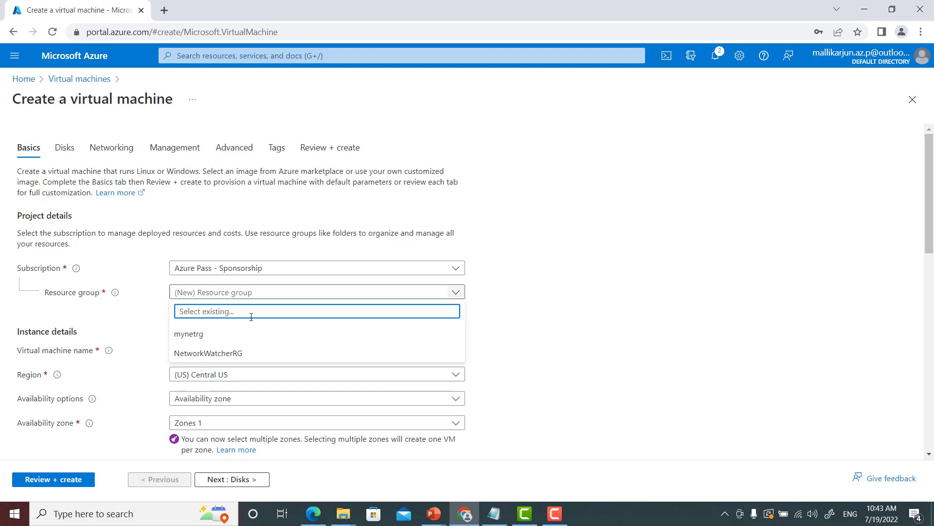
{"action": "left_click", "coordinate": [190, 336]}
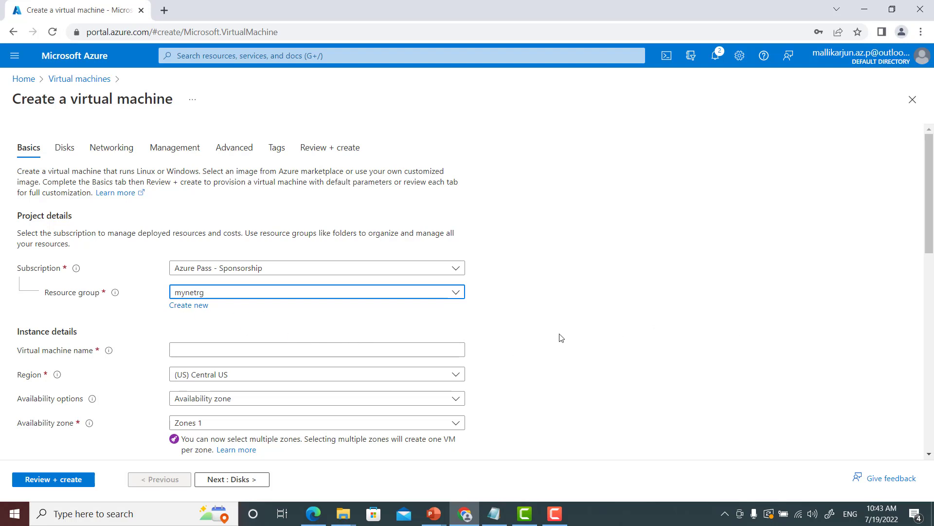
{"action": "left_click", "coordinate": [182, 349]}
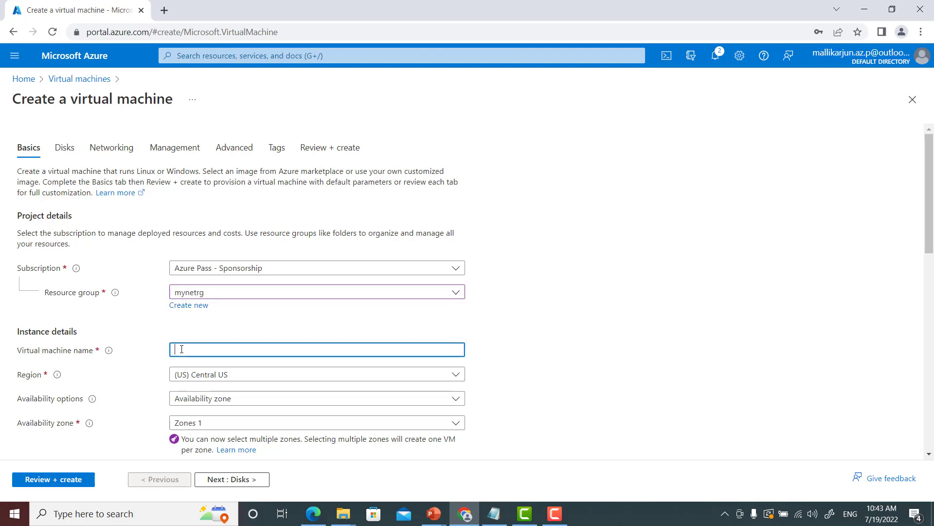
{"action": "type", "text": "myvmsystemtwo"}
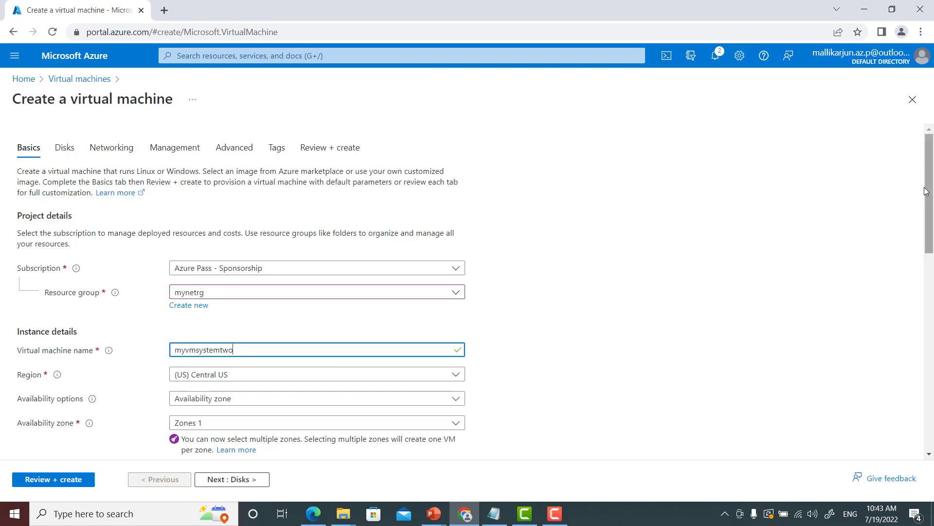
Step: Set the availability options to No infrastructure redundancy required and enter usertwo as the administrator account's username
{"action": "left_click_drag", "start_coordinate": [929, 193], "coordinate": [932, 264]}
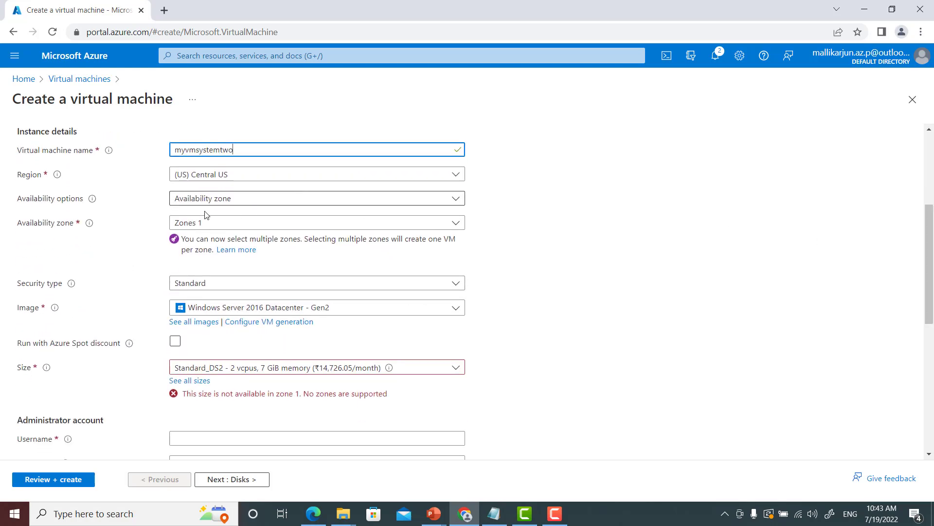
{"action": "left_click", "coordinate": [455, 199]}
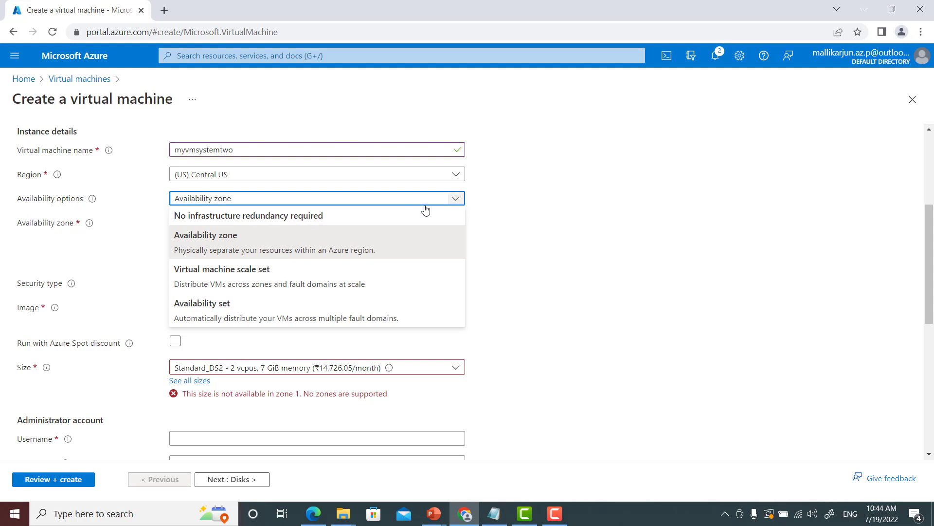
{"action": "left_click", "coordinate": [210, 215]}
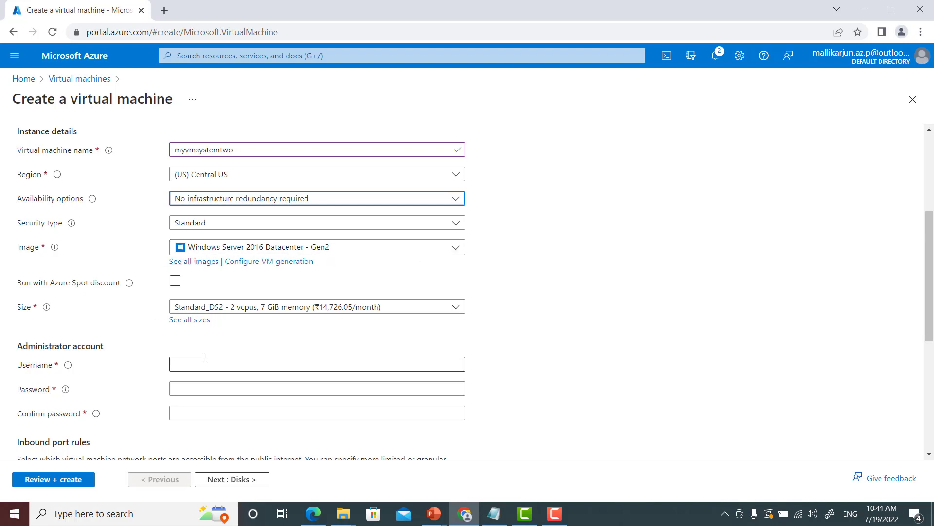
{"action": "left_click", "coordinate": [188, 366]}
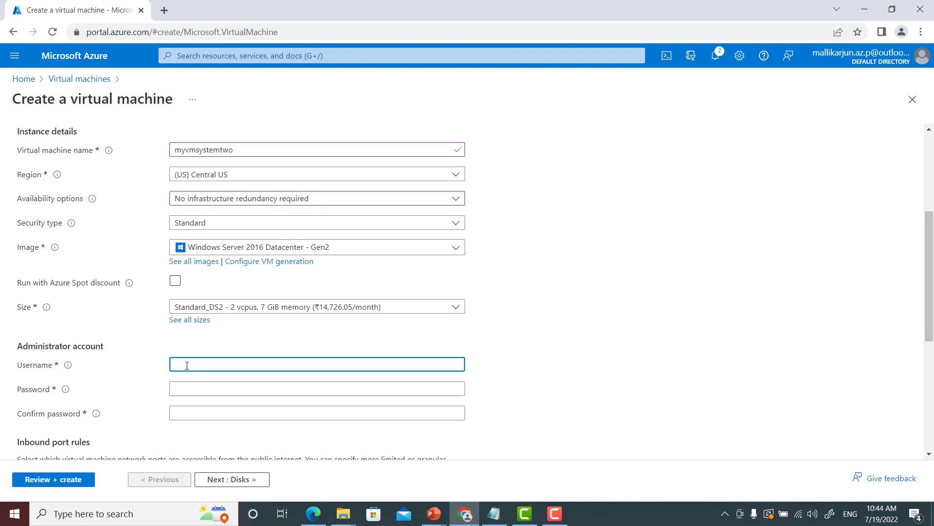
{"action": "type", "text": "usertwo"}
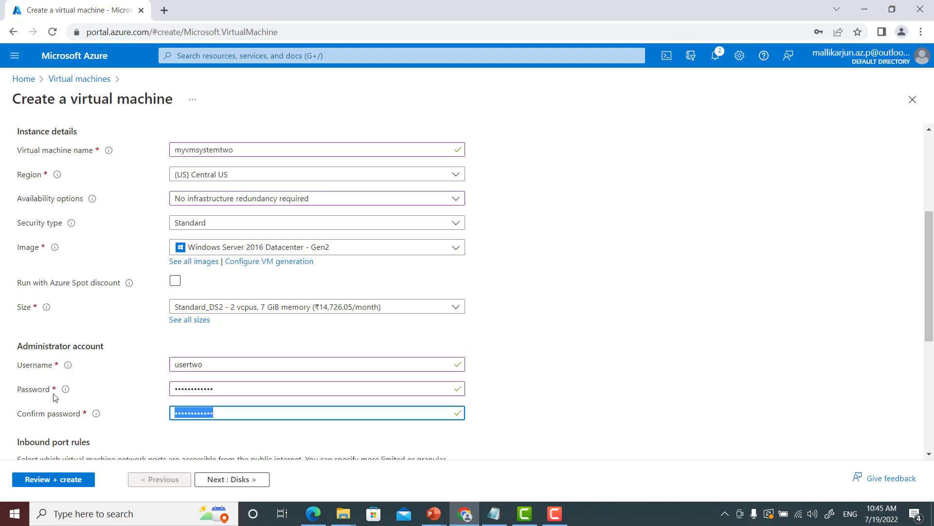
Step: Check the inbound port and networking settings of myvmsystemtwo and submit its configuration for validation
{"action": "scroll", "coordinate": [482, 409], "scroll_direction": "down", "scroll_amount": 5}
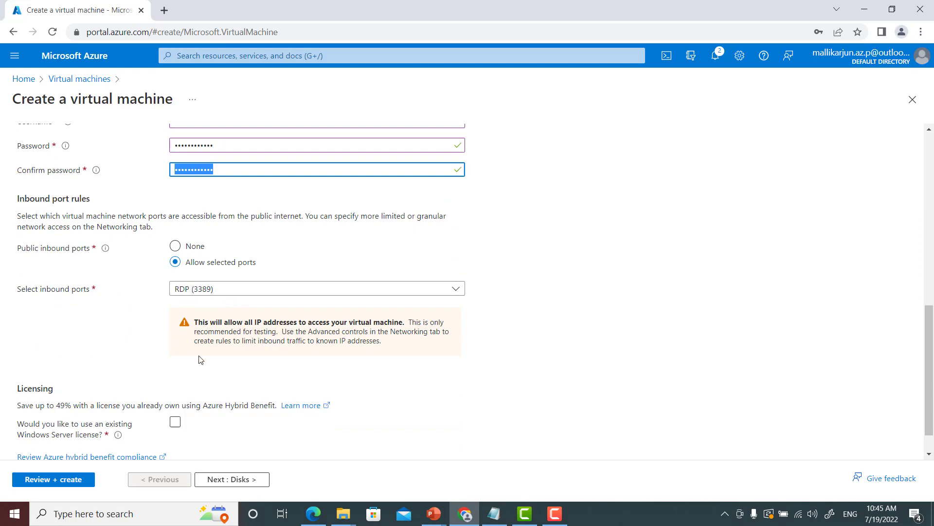
{"action": "scroll", "coordinate": [200, 358], "scroll_direction": "up", "scroll_amount": 10}
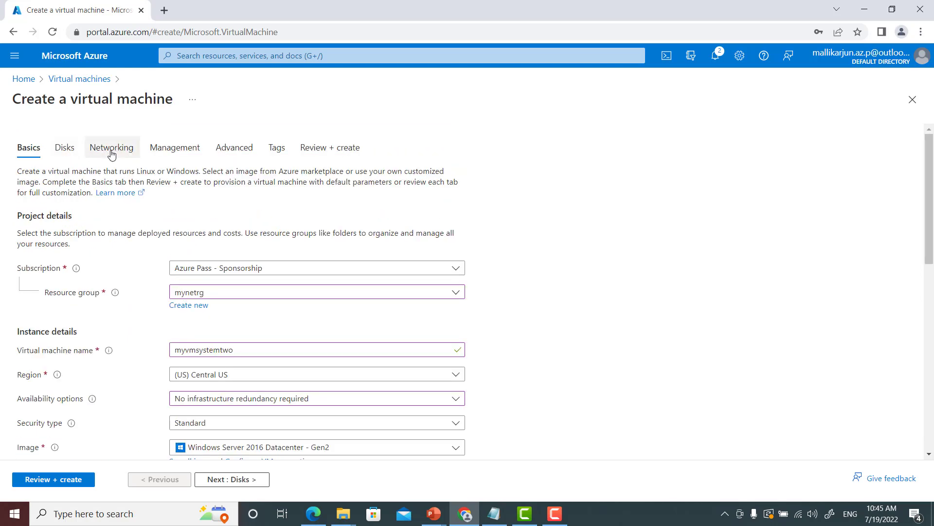
{"action": "left_click", "coordinate": [112, 151]}
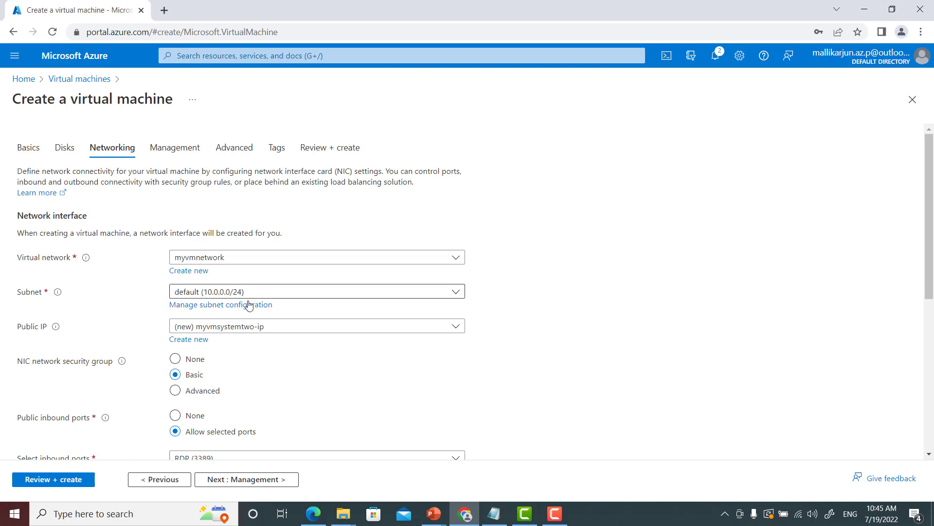
{"action": "scroll", "coordinate": [351, 346], "scroll_direction": "down", "scroll_amount": 3}
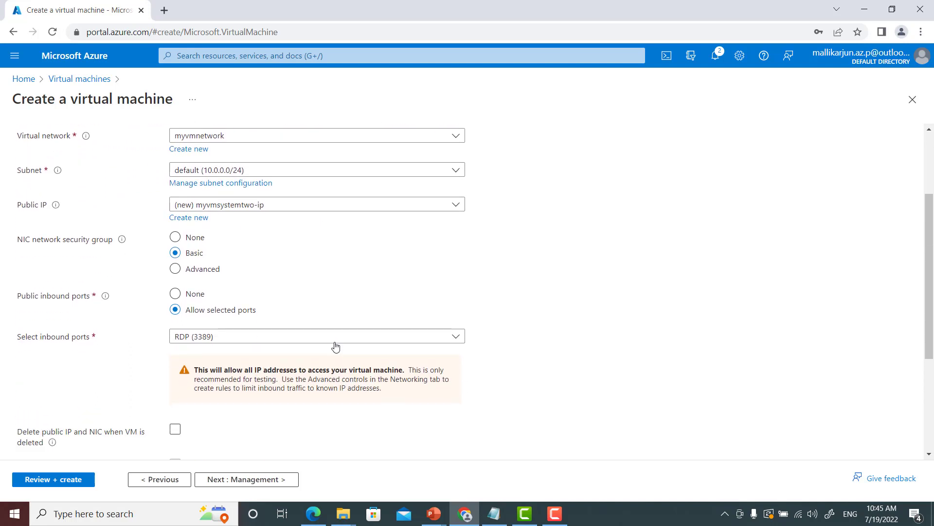
{"action": "scroll", "coordinate": [336, 346], "scroll_direction": "down", "scroll_amount": 4}
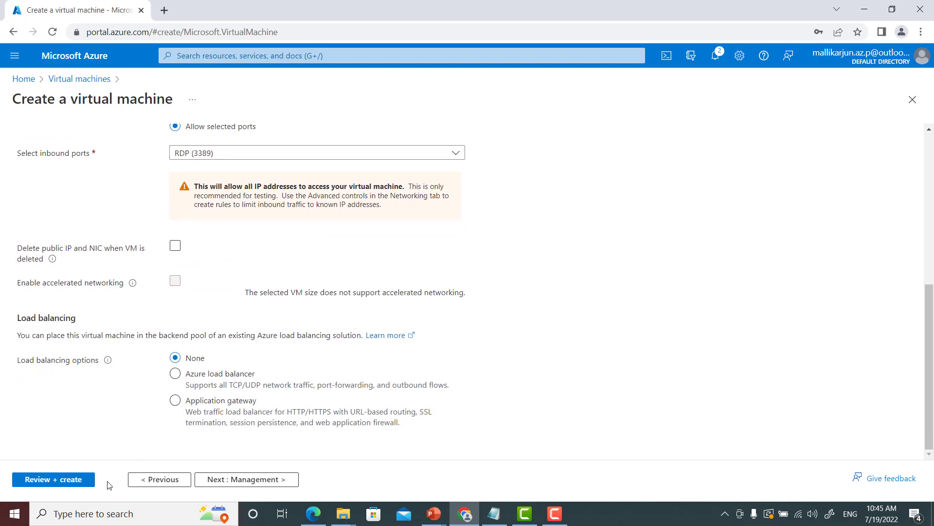
{"action": "left_click", "coordinate": [53, 480]}
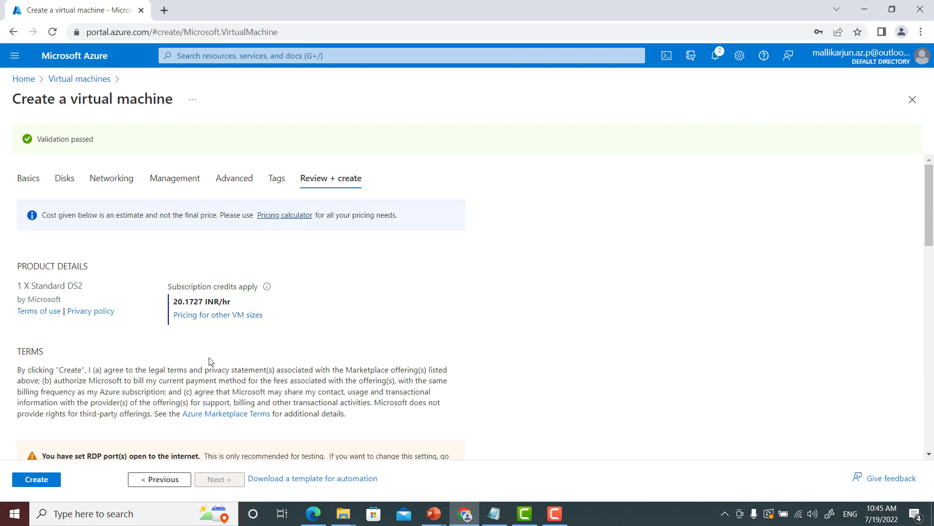
Step: Review the configuration summary of myvmsystemtwo and deploy the virtual machine
{"action": "scroll", "coordinate": [200, 351], "scroll_direction": "down", "scroll_amount": 15}
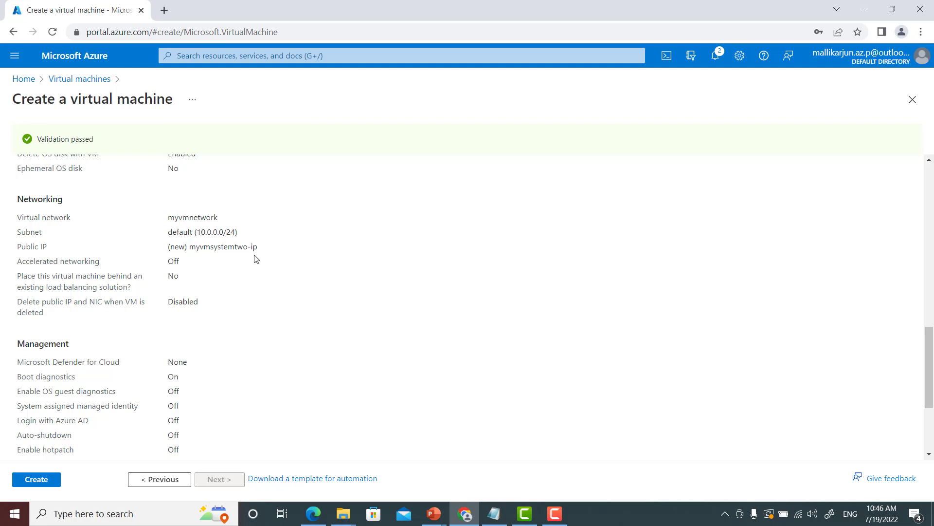
{"action": "scroll", "coordinate": [207, 319], "scroll_direction": "down", "scroll_amount": 3}
{"action": "left_click", "coordinate": [36, 479]}
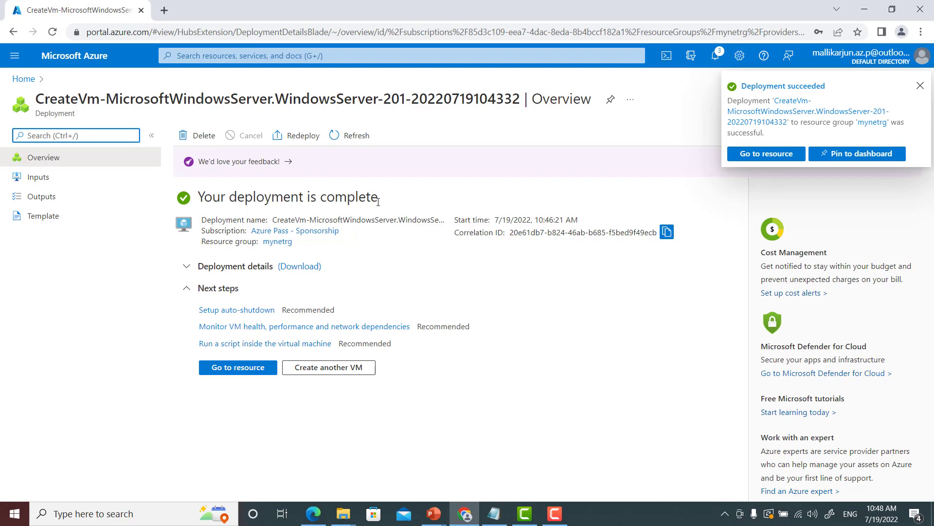
Step: Open the newly deployed virtual machine, examine its networking properties and return to the portal home page
{"action": "left_click", "coordinate": [237, 368]}
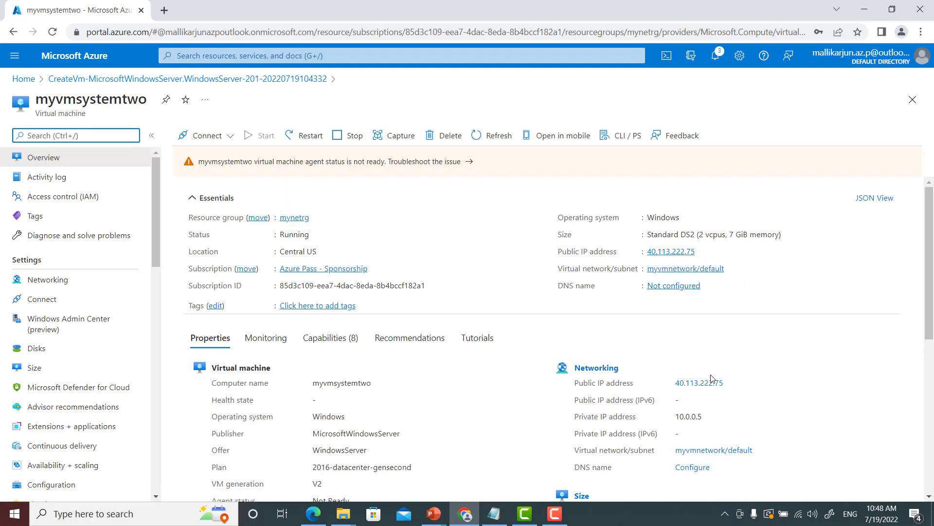
{"action": "scroll", "coordinate": [655, 375], "scroll_direction": "down", "scroll_amount": 1}
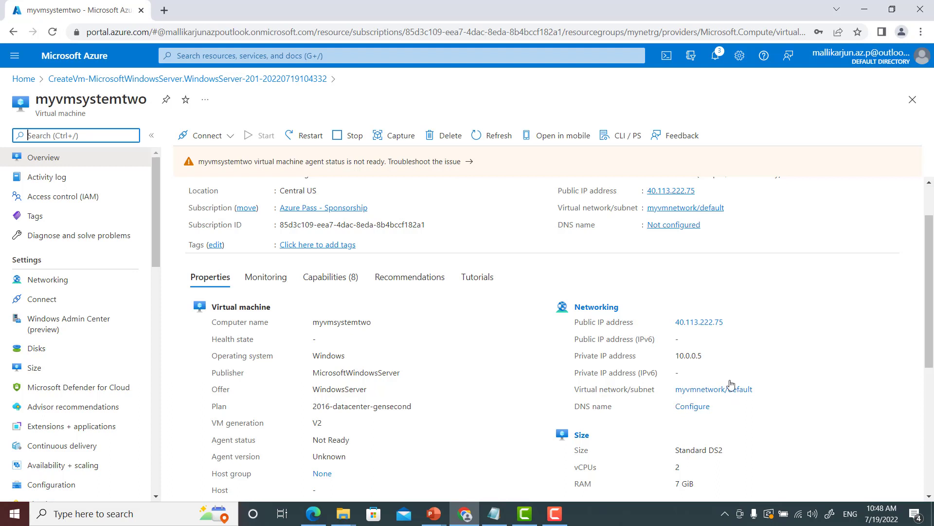
{"action": "left_click", "coordinate": [64, 58]}
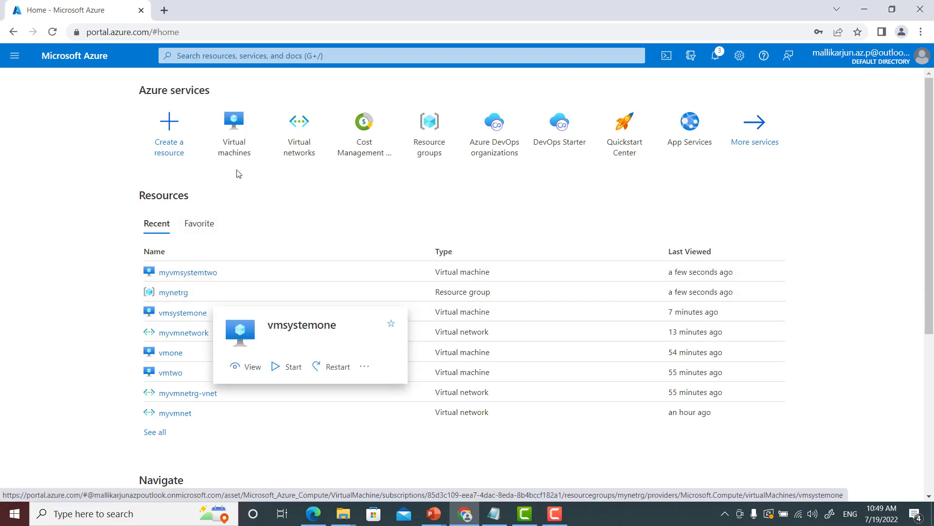
Step: Open vmsystemone from the virtual machines list and download its RDP file for the public IP address on port 3389
{"action": "left_click", "coordinate": [232, 135]}
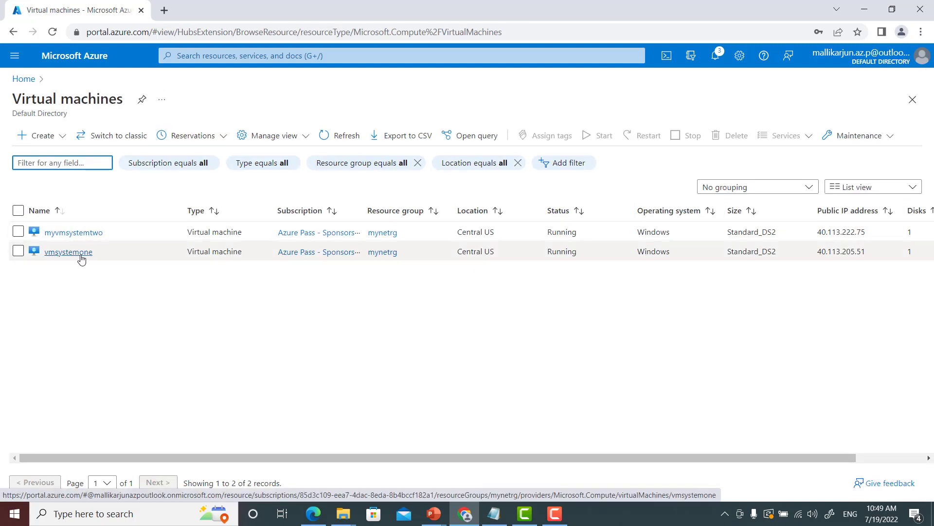
{"action": "left_click", "coordinate": [78, 252]}
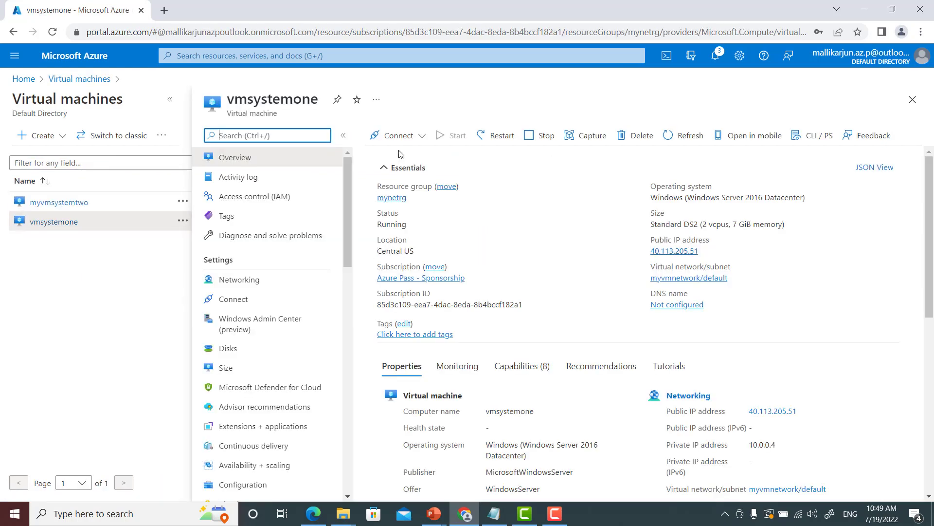
{"action": "left_click", "coordinate": [401, 136]}
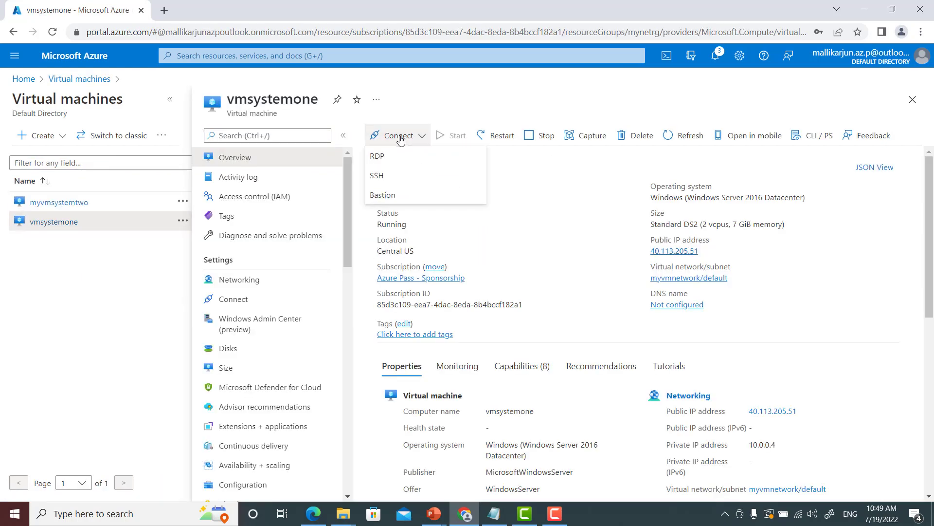
{"action": "left_click", "coordinate": [374, 155]}
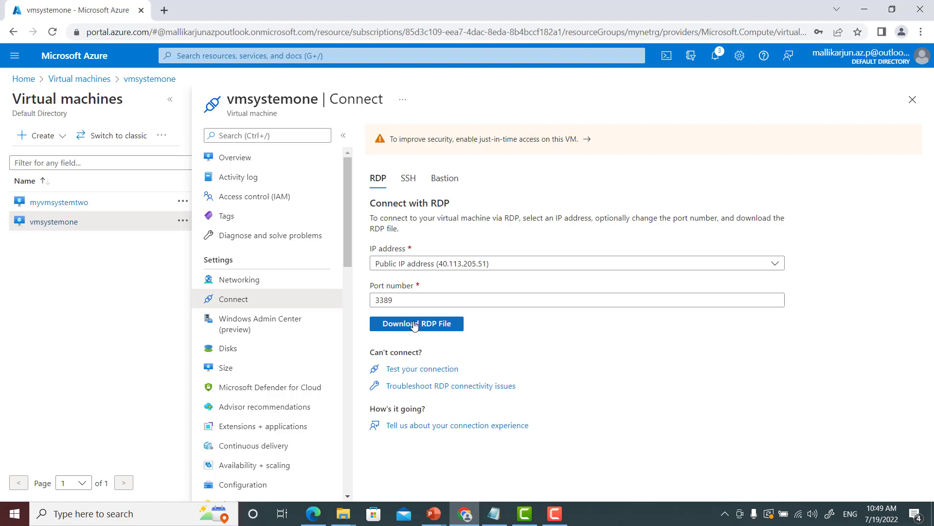
{"action": "left_click", "coordinate": [415, 327]}
Step: Connect to vmsystemone through the downloaded RDP file, signing in as userone with the account password, and allow the PC to be discoverable on the network
{"action": "left_click", "coordinate": [130, 484]}
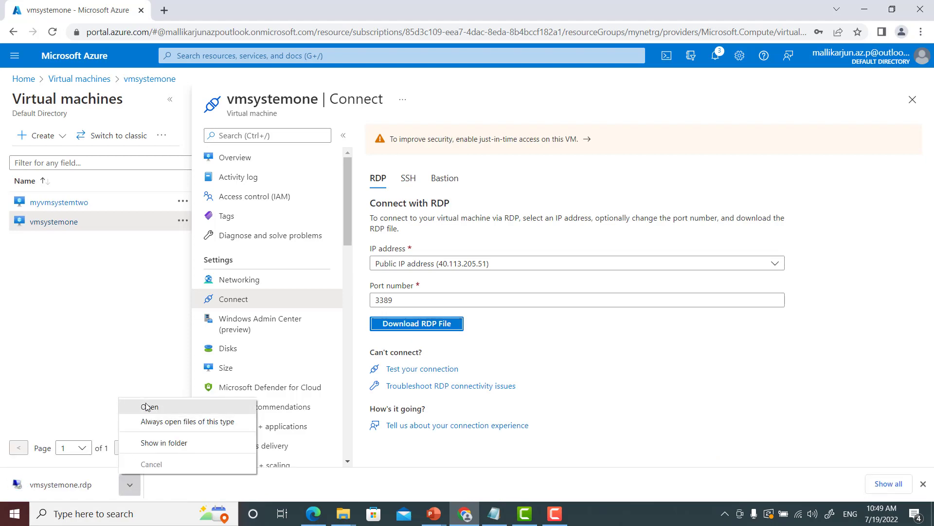
{"action": "left_click", "coordinate": [149, 407]}
{"action": "left_click", "coordinate": [556, 322]}
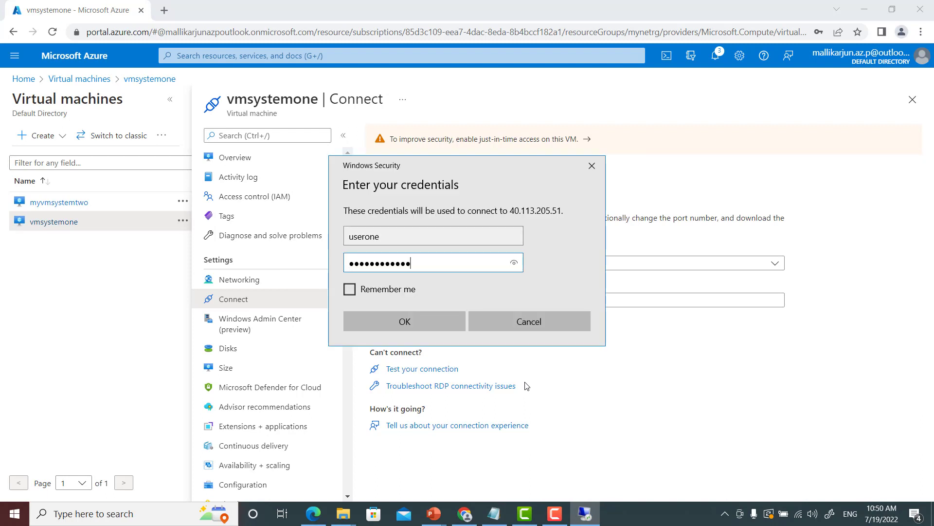
{"action": "left_click", "coordinate": [367, 320]}
{"action": "left_click", "coordinate": [509, 353]}
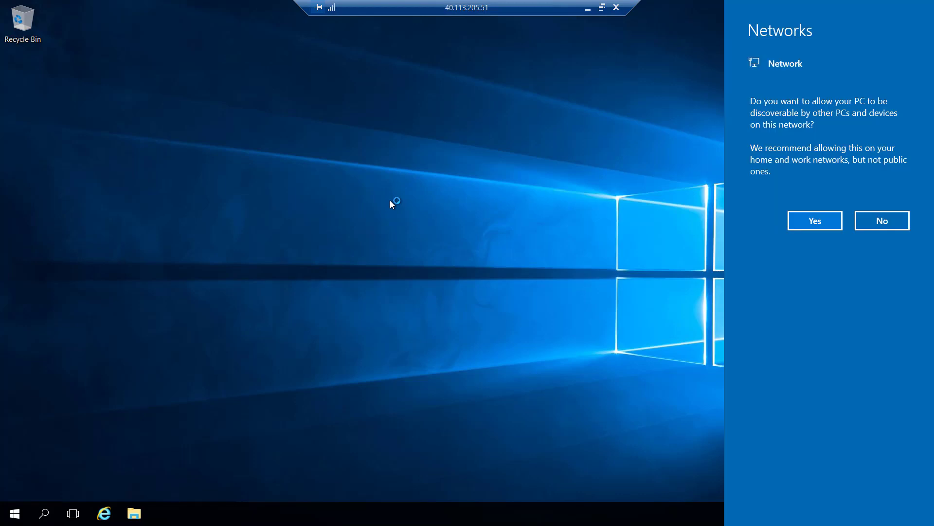
{"action": "left_click", "coordinate": [827, 222]}
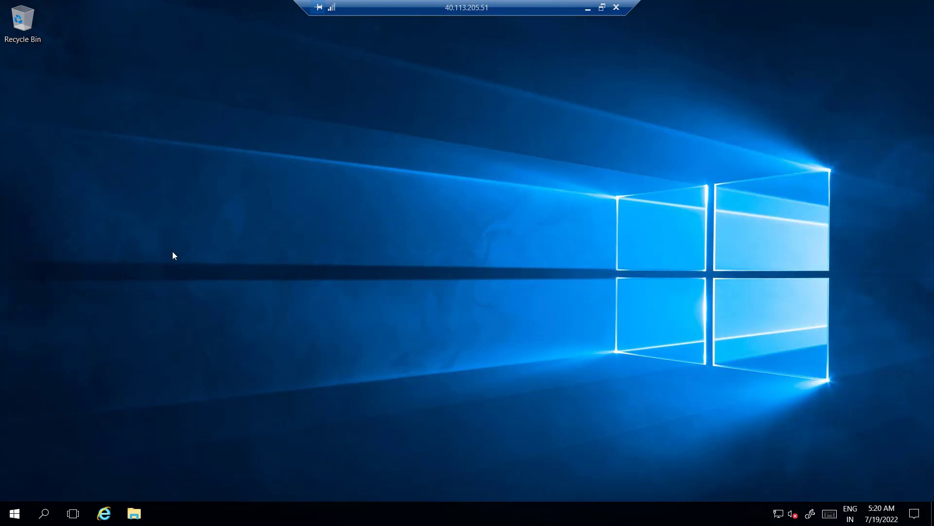
Step: Search for cmd on vmsystemone and open Command Prompt
{"action": "left_click", "coordinate": [46, 516]}
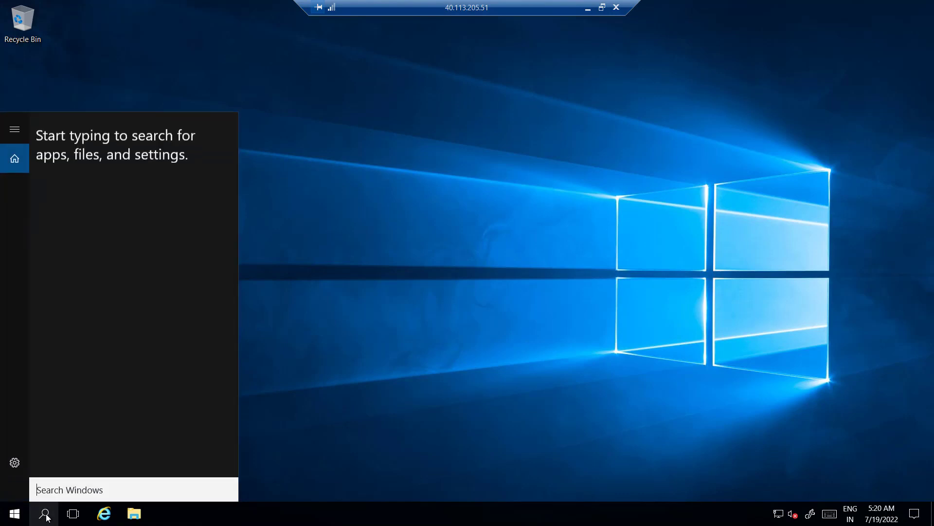
{"action": "type", "text": "cmd"}
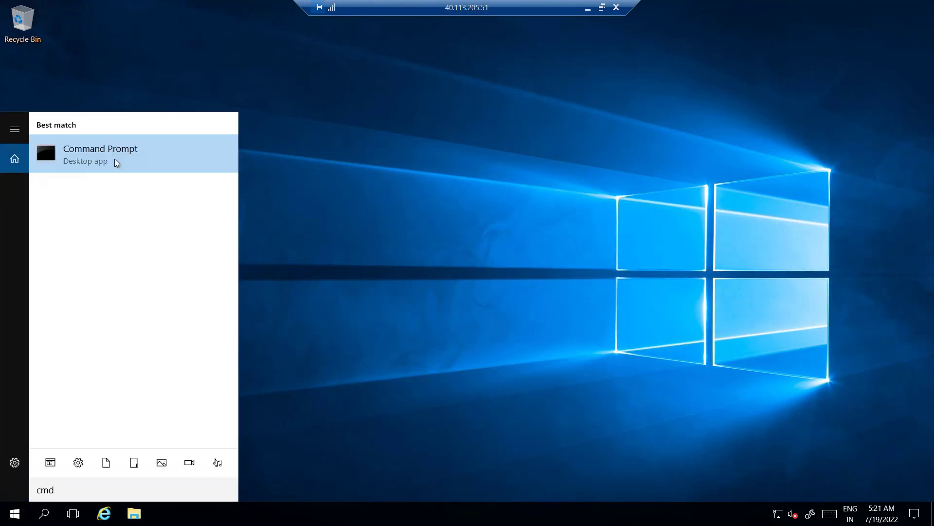
{"action": "left_click", "coordinate": [114, 159]}
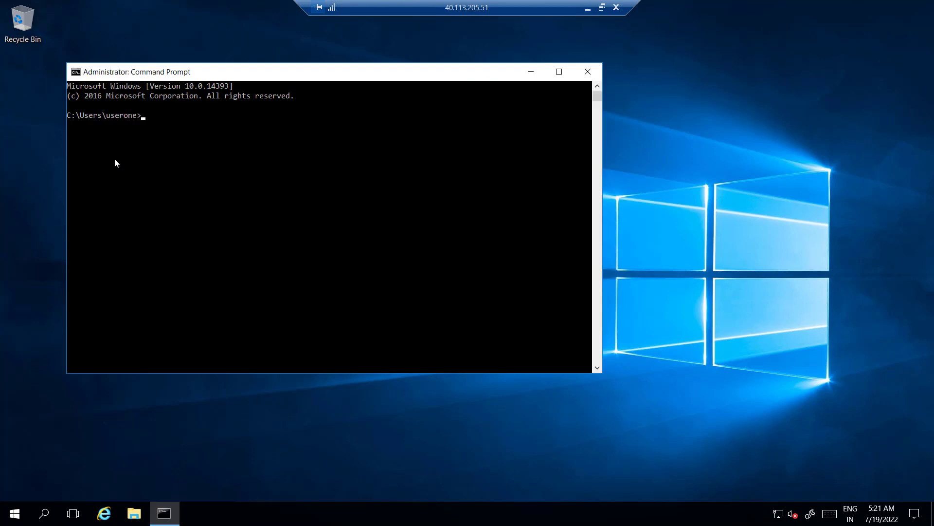
Step: Set the Command Prompt font size to 28 and run ipconfig on vmsystemone
{"action": "left_click", "coordinate": [76, 73]}
{"action": "left_click", "coordinate": [39, 185]}
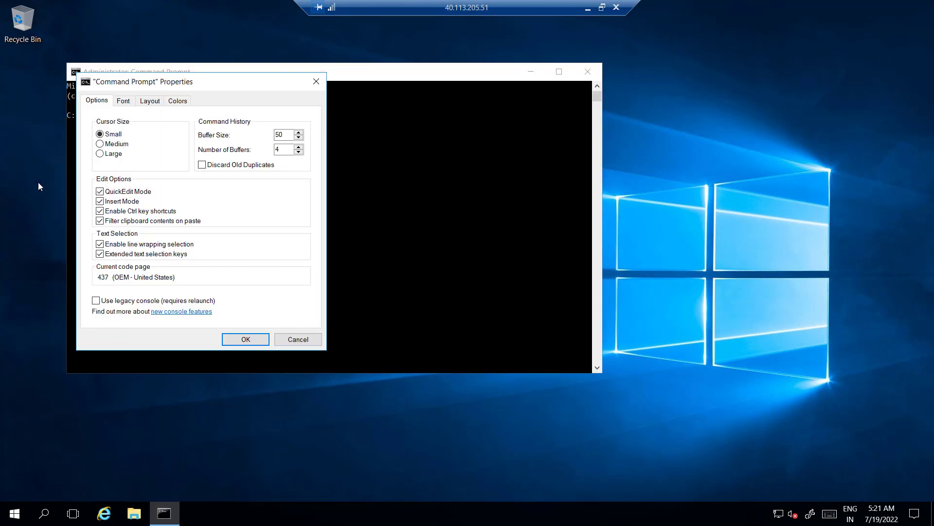
{"action": "left_click", "coordinate": [122, 102]}
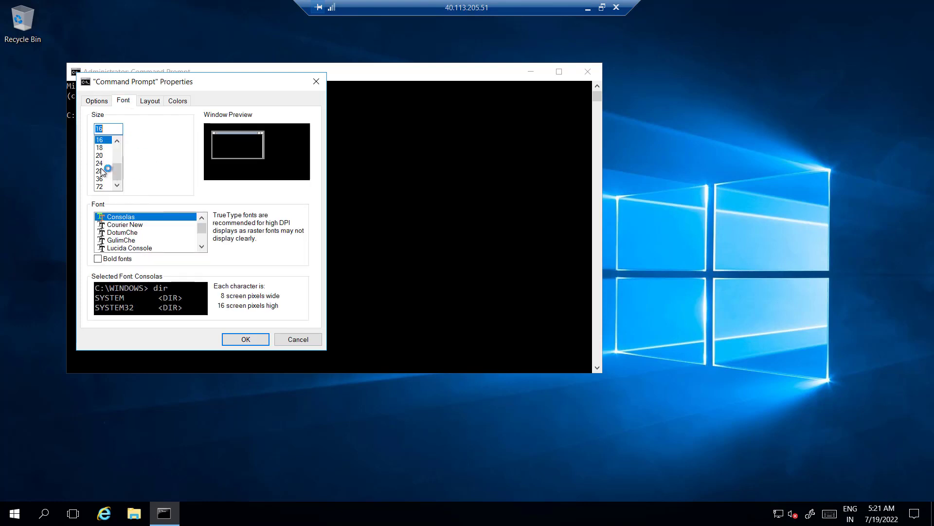
{"action": "left_click", "coordinate": [105, 171]}
{"action": "left_click", "coordinate": [238, 341]}
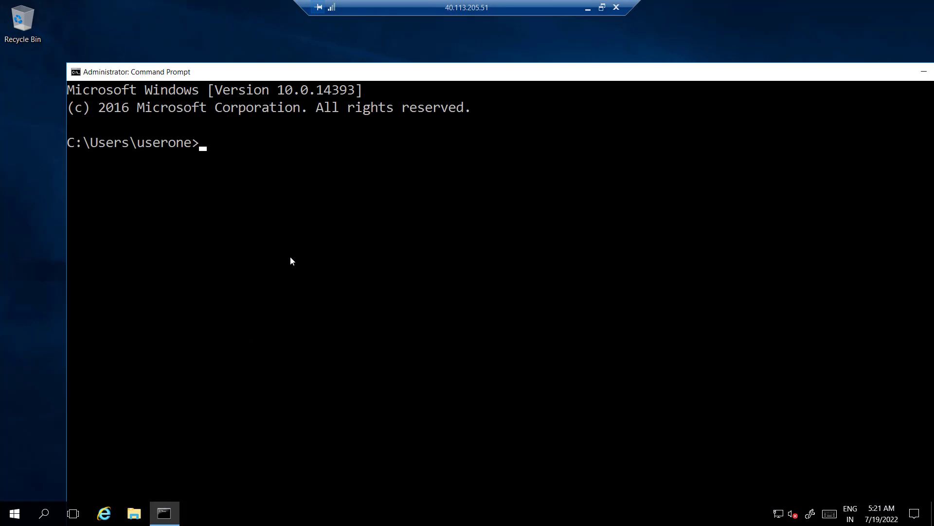
{"action": "type", "text": "ipconfig"}
{"action": "key", "text": "Return"}
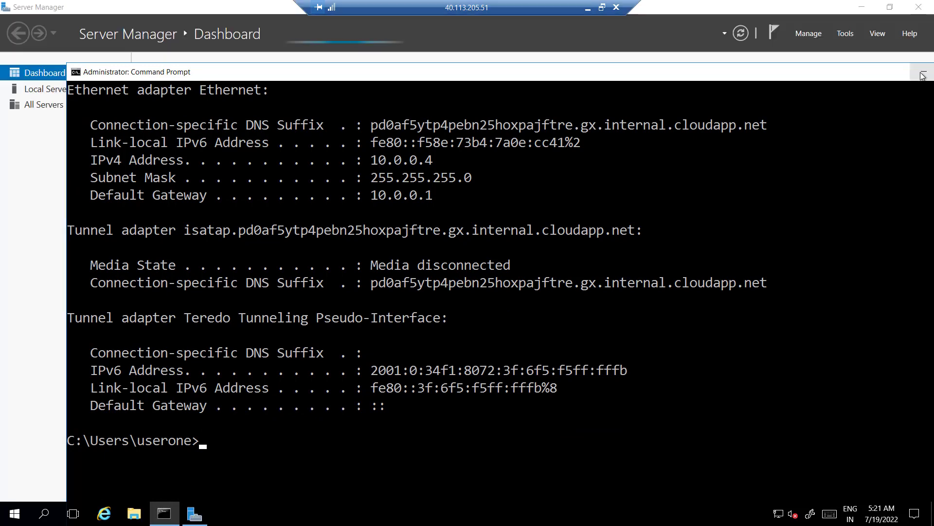
Step: Clear the vmsystemone desktop by closing Server Manager, and minimise the remote session to return to the Azure portal
{"action": "left_click", "coordinate": [855, 38]}
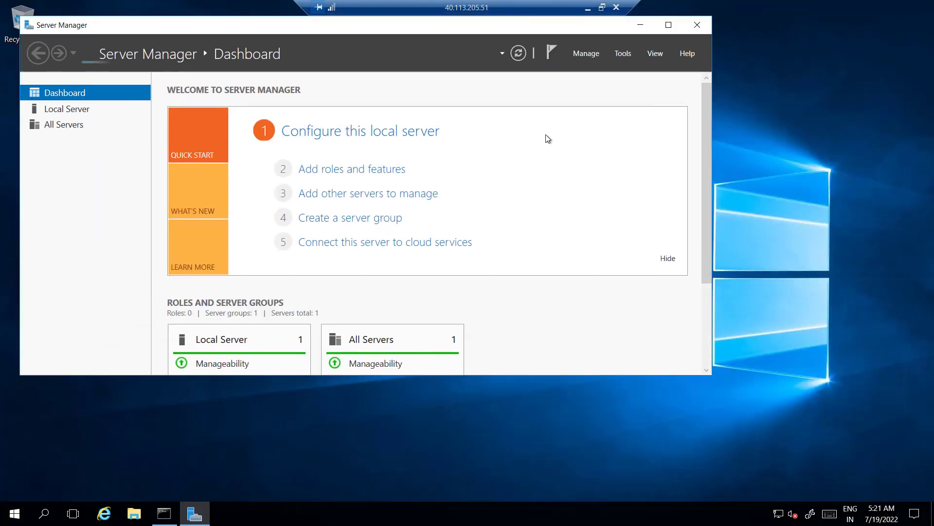
{"action": "left_click", "coordinate": [693, 33]}
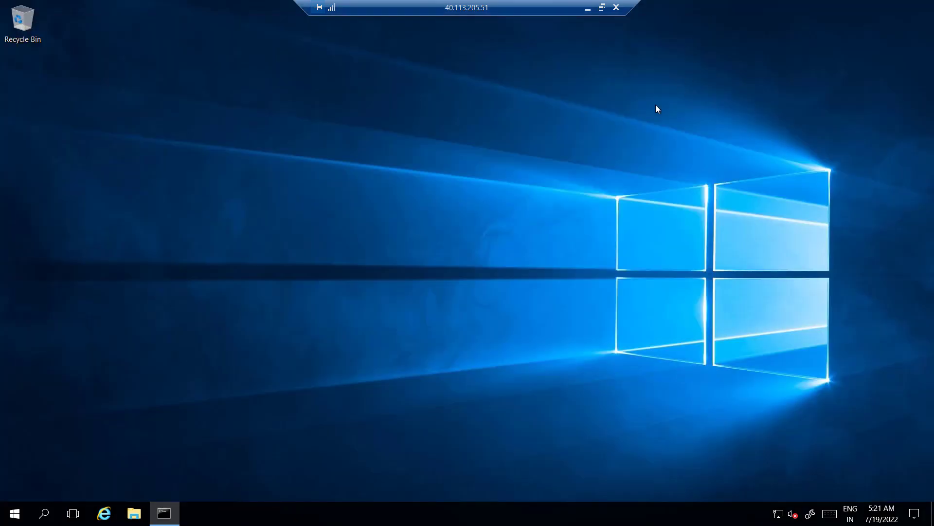
{"action": "left_click", "coordinate": [587, 9]}
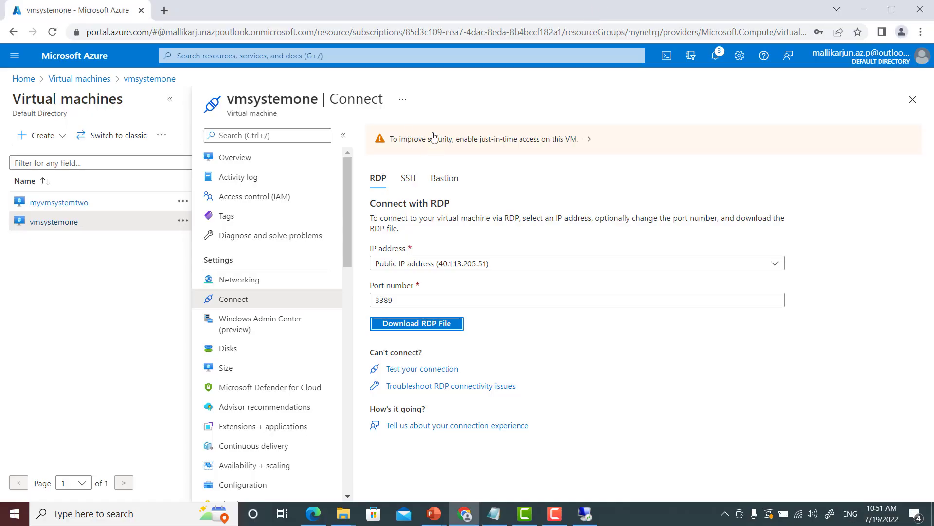
Step: Open myvmsystemtwo from the virtual machines list and download its RDP file for the public IP address on port 3389
{"action": "left_click", "coordinate": [80, 79]}
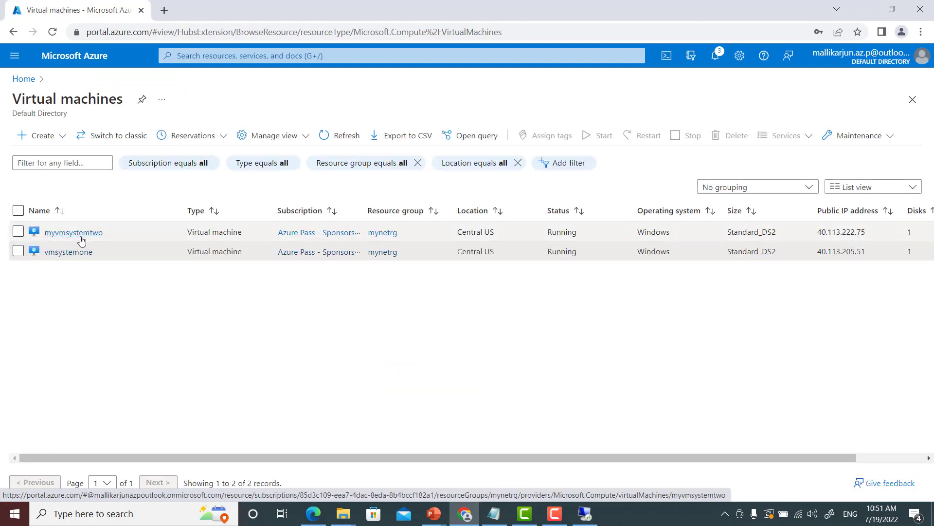
{"action": "left_click", "coordinate": [77, 233]}
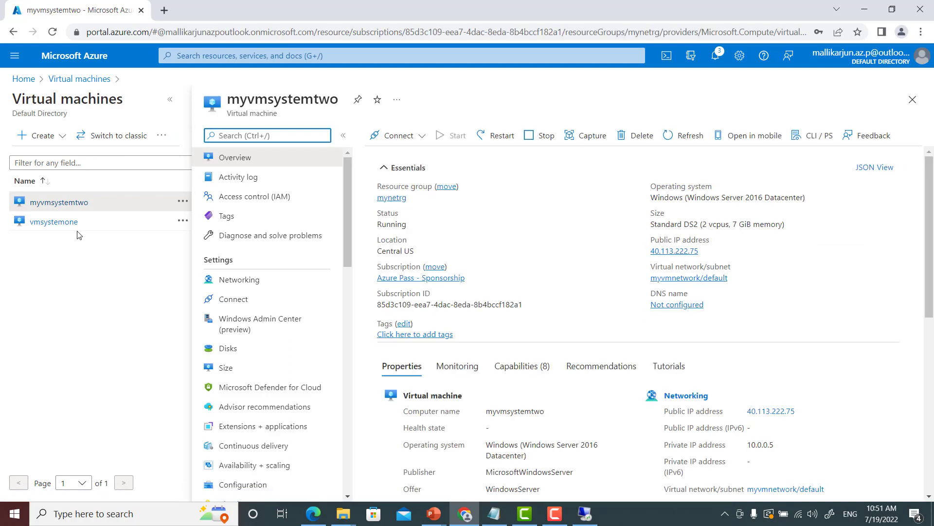
{"action": "left_click", "coordinate": [418, 138]}
{"action": "left_click", "coordinate": [383, 157]}
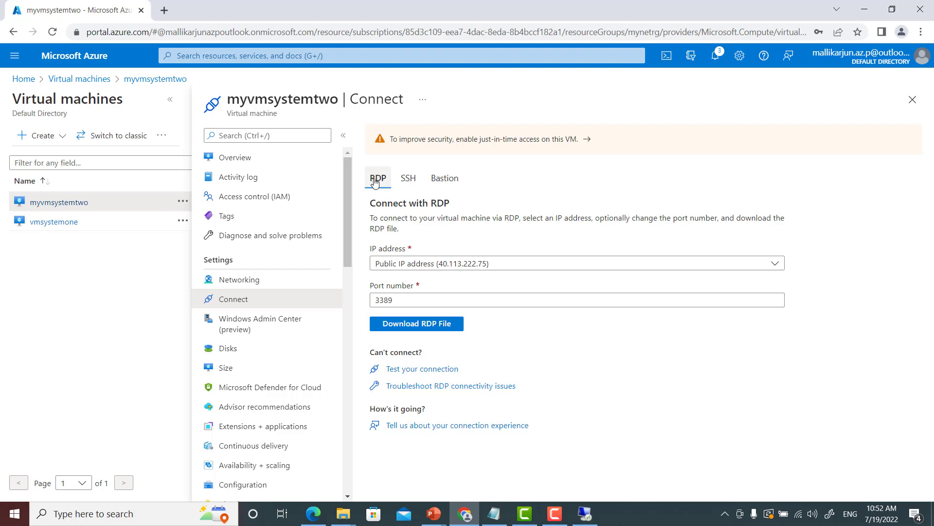
{"action": "left_click", "coordinate": [410, 325]}
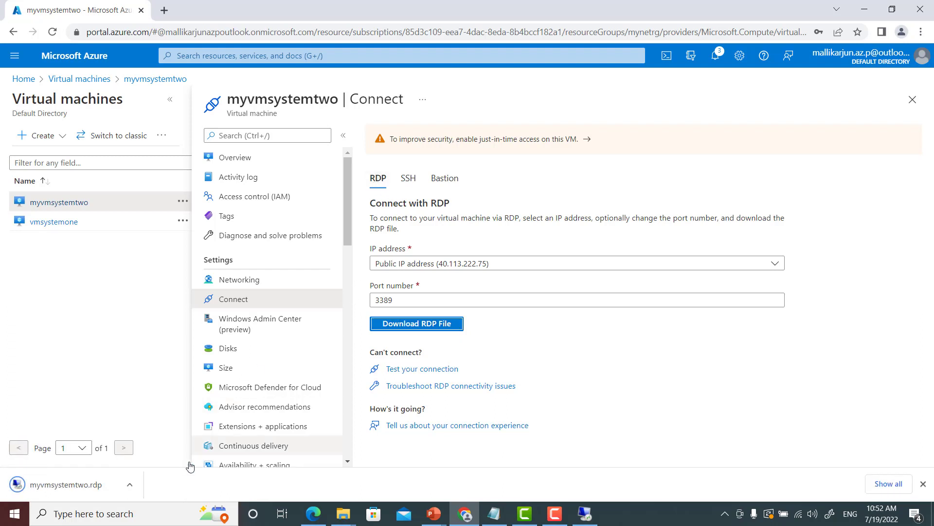
Step: Connect to myvmsystemtwo through the downloaded RDP file, signing in as usertwo with the account password and accepting the certificate warning
{"action": "left_click", "coordinate": [130, 484]}
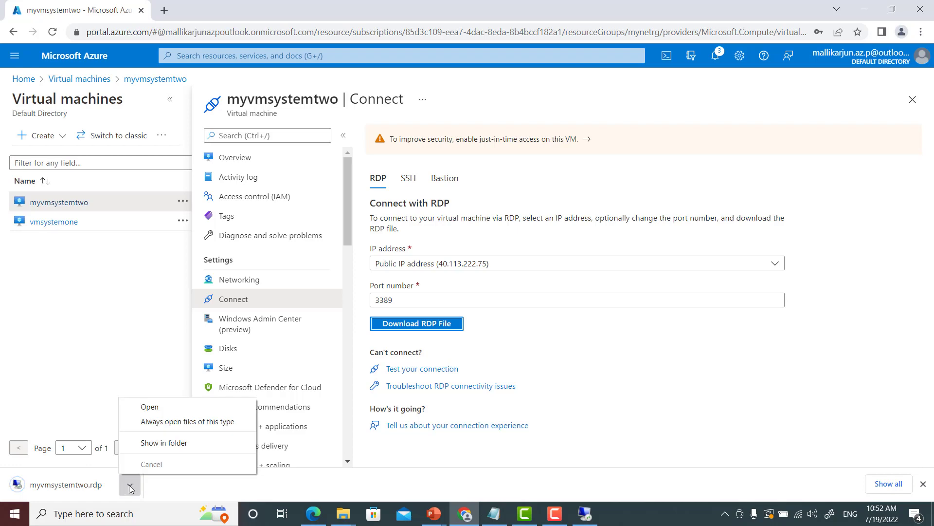
{"action": "left_click", "coordinate": [157, 411]}
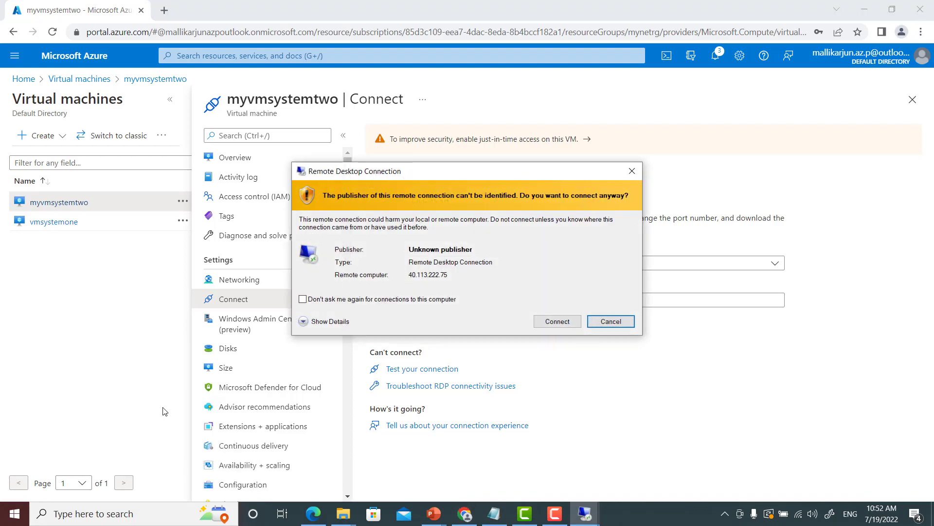
{"action": "left_click", "coordinate": [556, 321]}
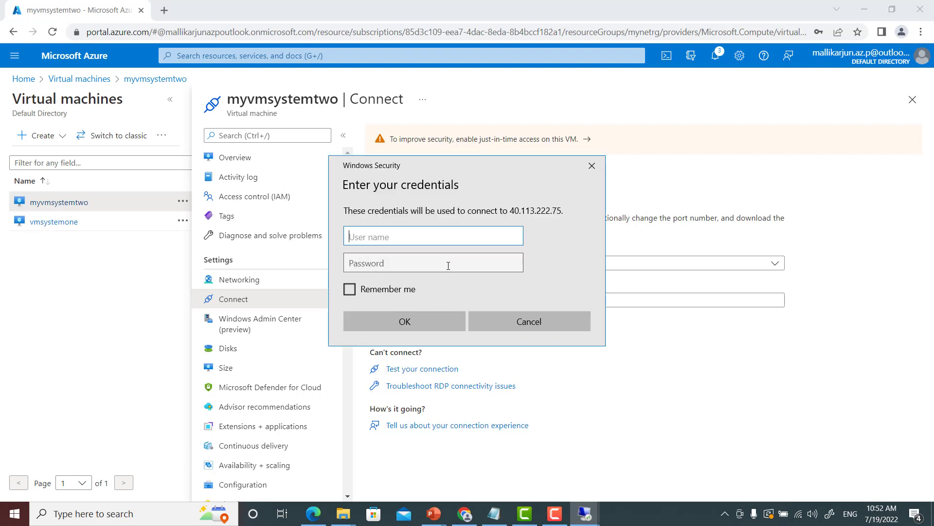
{"action": "type", "text": "usertw"}
{"action": "key", "text": "Return"}
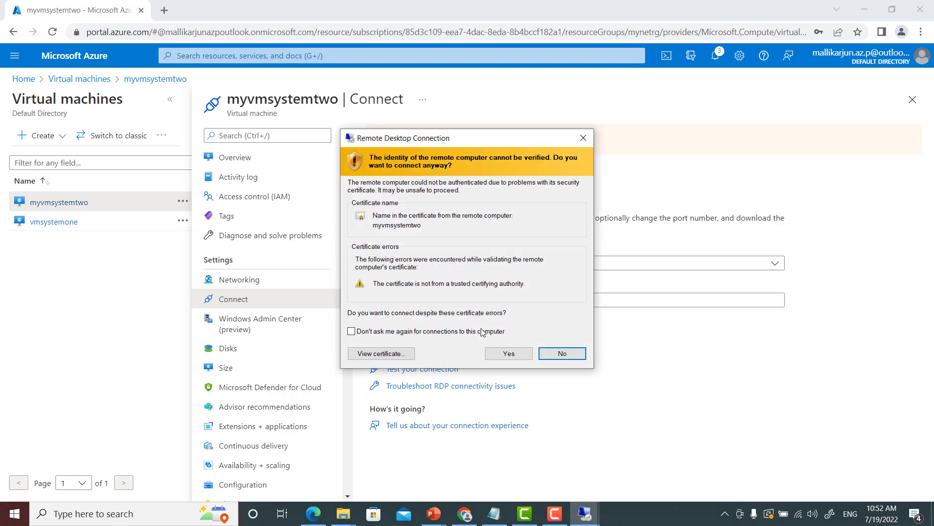
{"action": "left_click", "coordinate": [507, 354]}
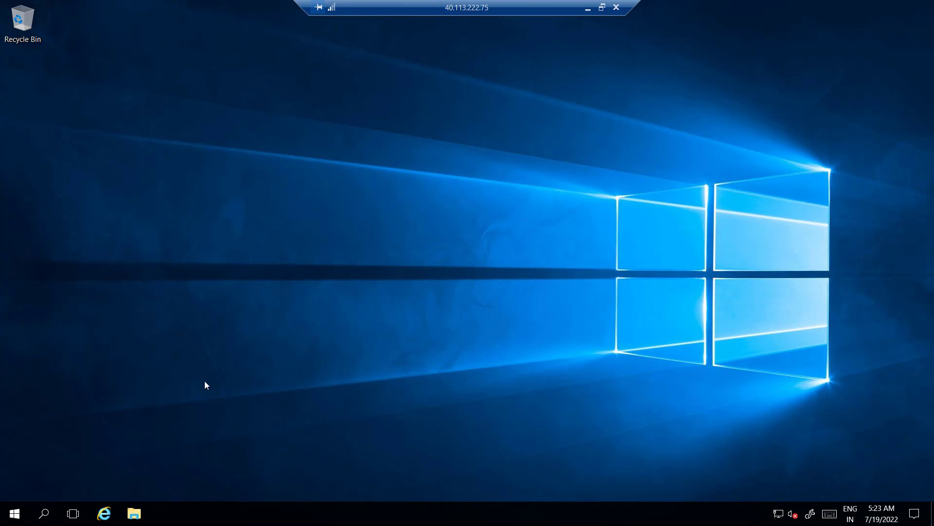
Step: Search for cmd on myvmsystemtwo and open Command Prompt
{"action": "left_click", "coordinate": [43, 512]}
{"action": "type", "text": "cmd"}
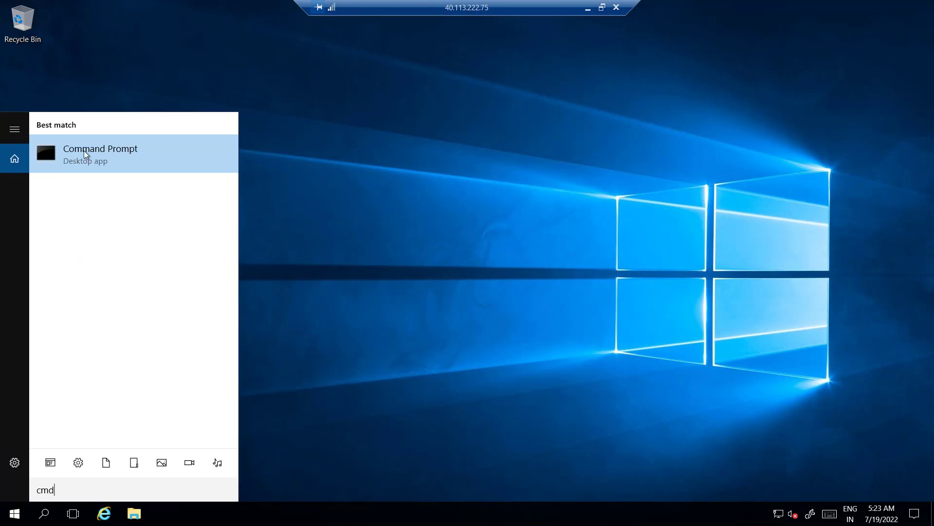
{"action": "left_click", "coordinate": [83, 152]}
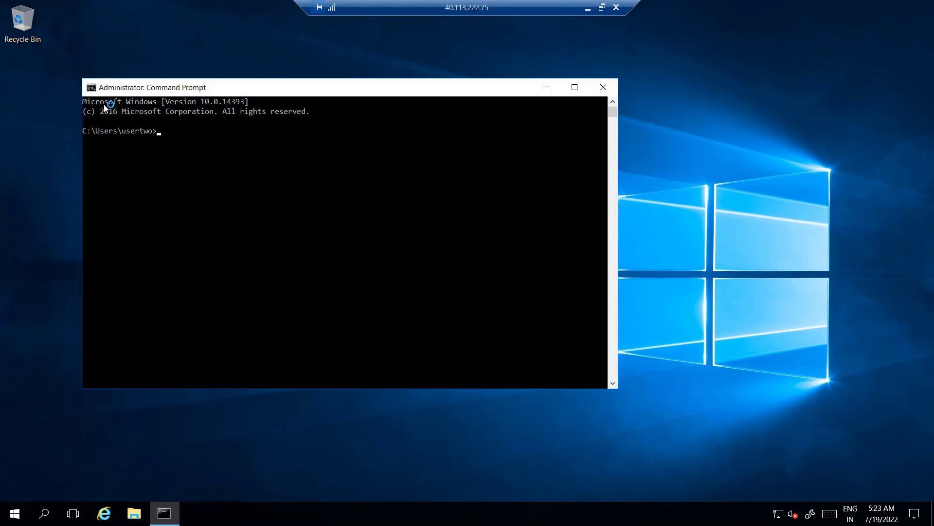
Step: Enlarge the Command Prompt font on myvmsystemtwo through the window properties and run ipconfig
{"action": "left_click", "coordinate": [94, 91]}
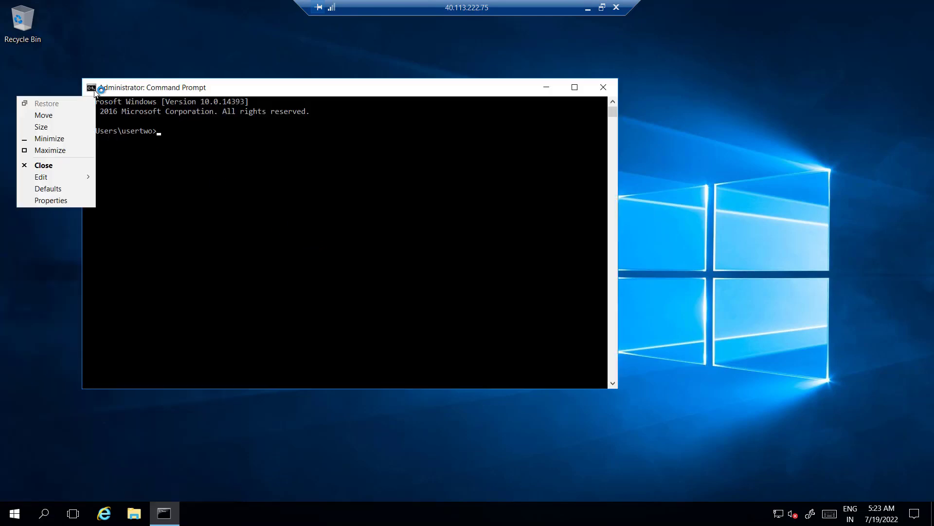
{"action": "left_click", "coordinate": [57, 202]}
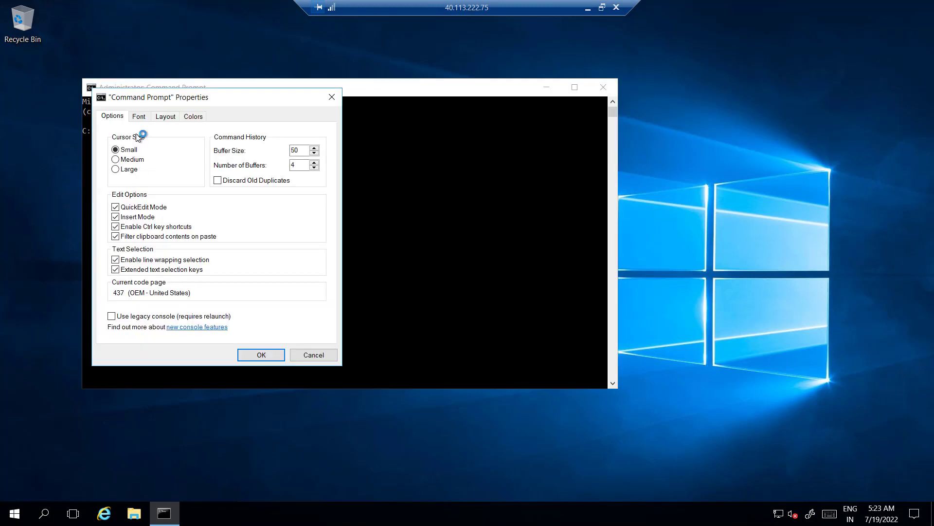
{"action": "left_click", "coordinate": [137, 117]}
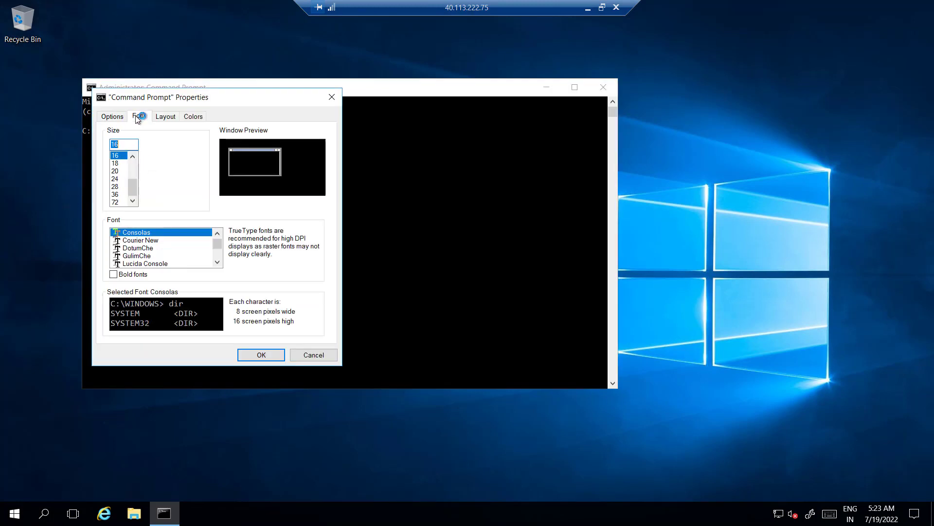
{"action": "left_click", "coordinate": [246, 355]}
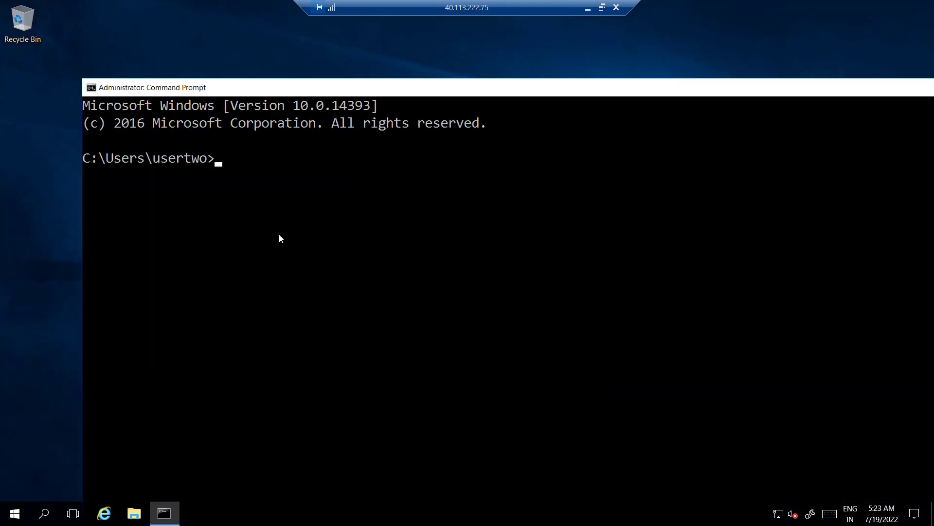
{"action": "type", "text": "ipconfig"}
{"action": "key", "text": "Return"}
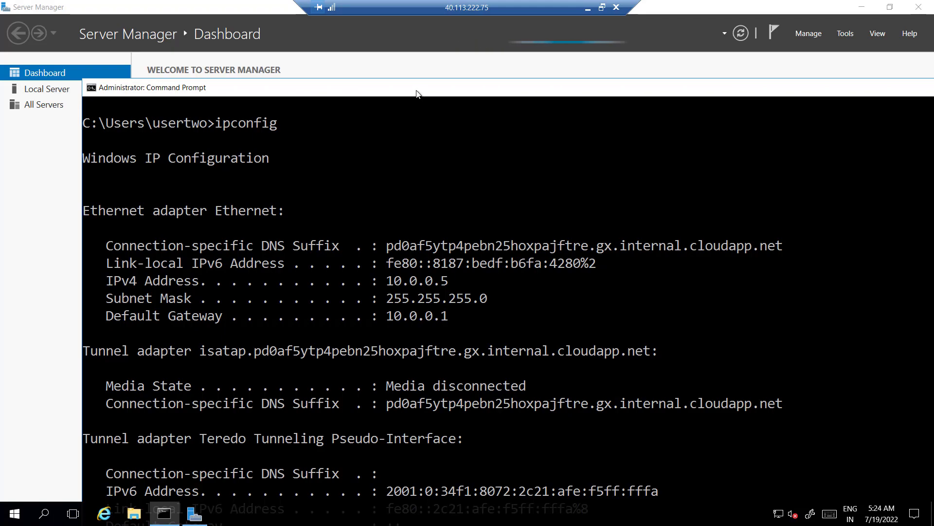
Step: Close Command Prompt and Server Manager on myvmsystemtwo, and minimise its remote session
{"action": "key", "text": "alt+F4"}
{"action": "key", "text": "alt+F4"}
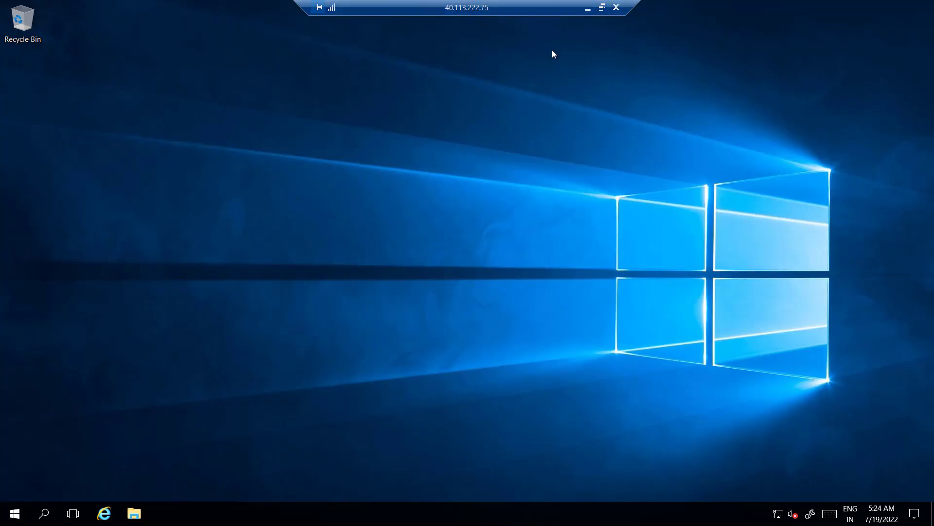
{"action": "left_click", "coordinate": [588, 9]}
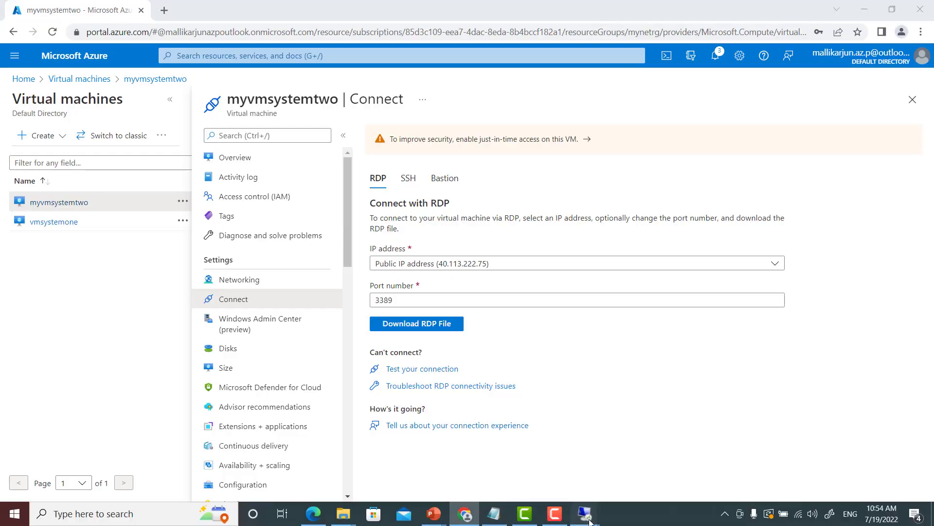
Step: Restore the vmsystemone and myvmsystemtwo remote sessions to floating windows and arrange them side by side over the Azure portal
{"action": "mouse_move", "coordinate": [586, 518]}
{"action": "left_click", "coordinate": [523, 421]}
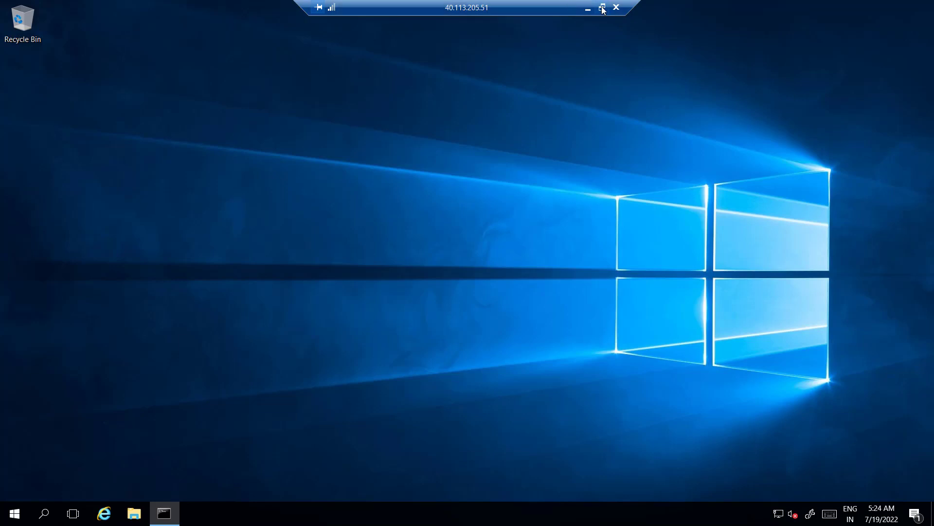
{"action": "left_click", "coordinate": [602, 7]}
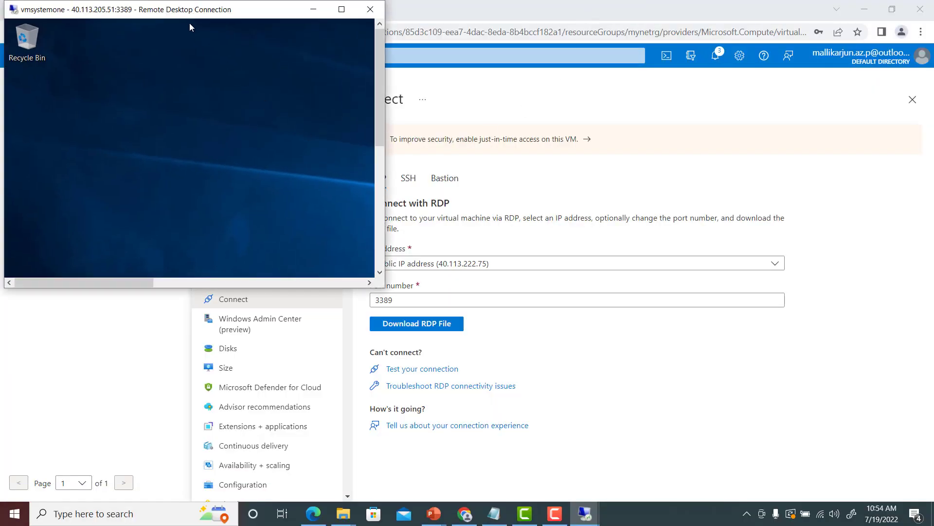
{"action": "left_click_drag", "start_coordinate": [189, 11], "coordinate": [220, 62]}
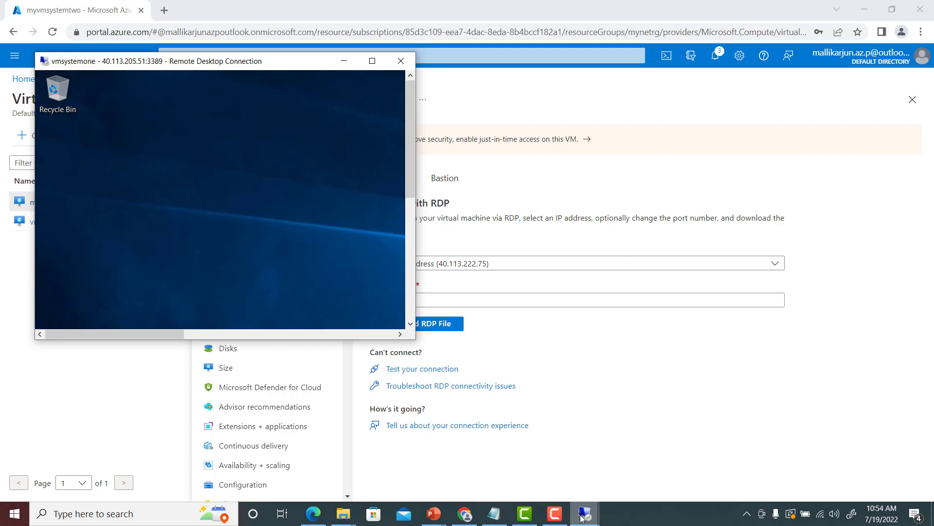
{"action": "mouse_move", "coordinate": [583, 519]}
{"action": "left_click", "coordinate": [621, 423]}
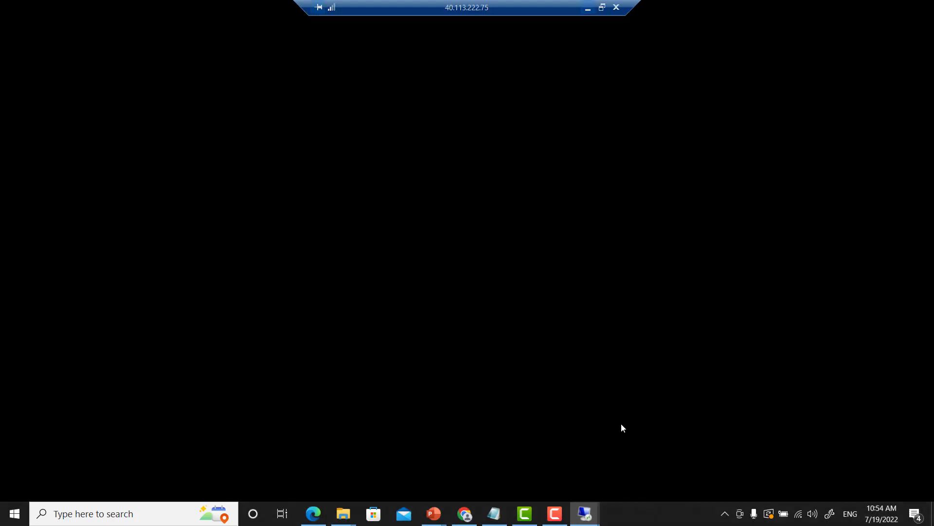
{"action": "left_click", "coordinate": [601, 7]}
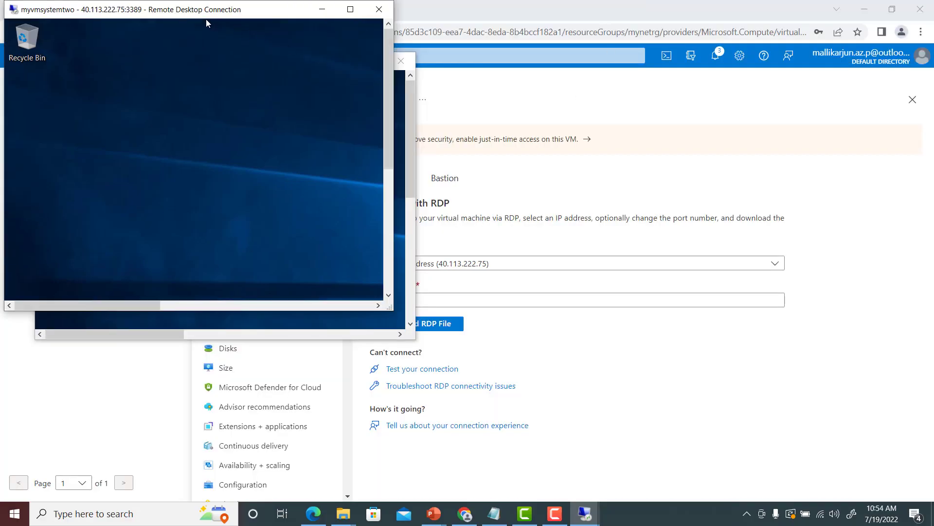
{"action": "left_click_drag", "start_coordinate": [202, 11], "coordinate": [676, 59]}
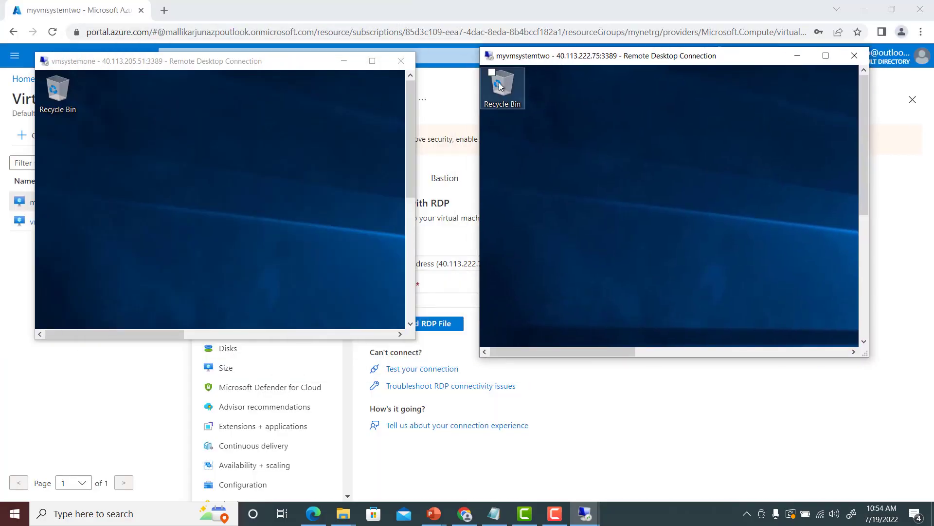
Step: Return vmsystemone to full screen, ping 10.0.0.5 from its Command Prompt, and close that window
{"action": "left_click", "coordinate": [373, 61]}
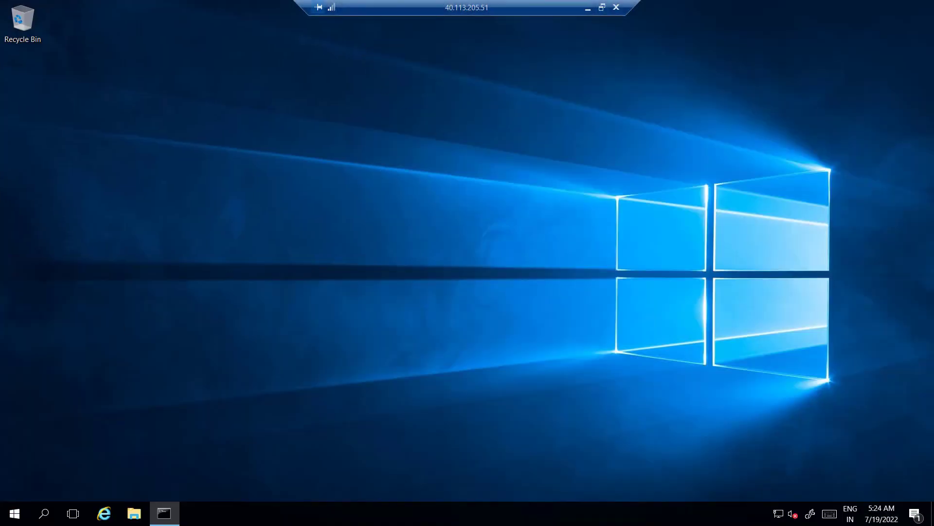
{"action": "left_click", "coordinate": [170, 522]}
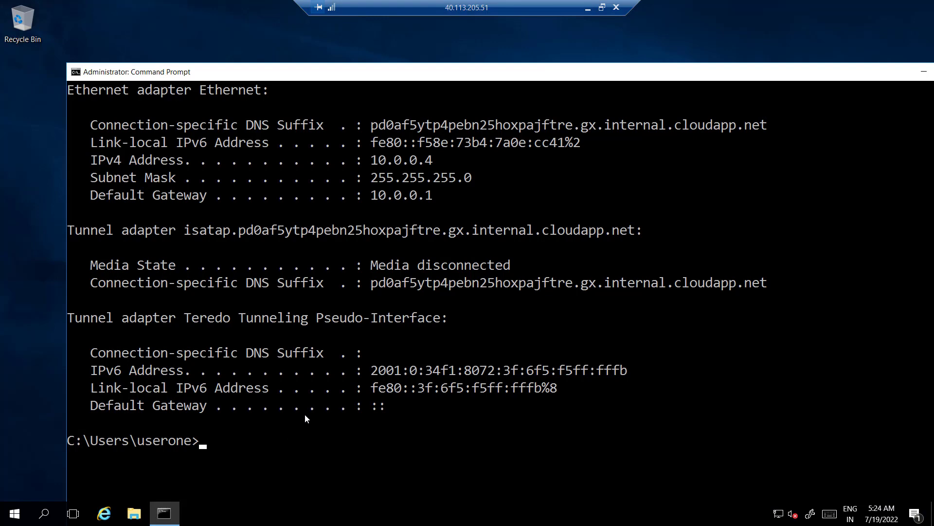
{"action": "scroll", "coordinate": [305, 414], "scroll_direction": "down", "scroll_amount": 2}
{"action": "type", "text": "ping "}
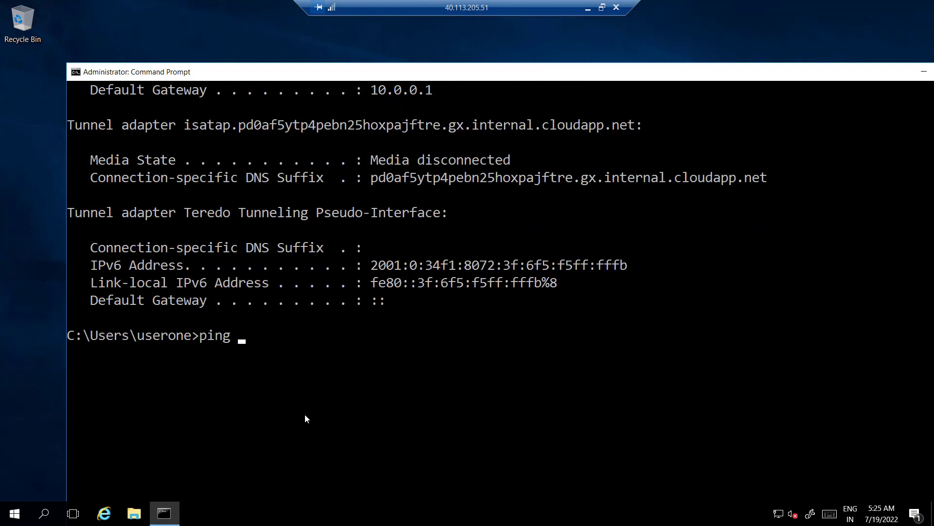
{"action": "type", "text": "10.0.0.5"}
{"action": "key", "text": "Return"}
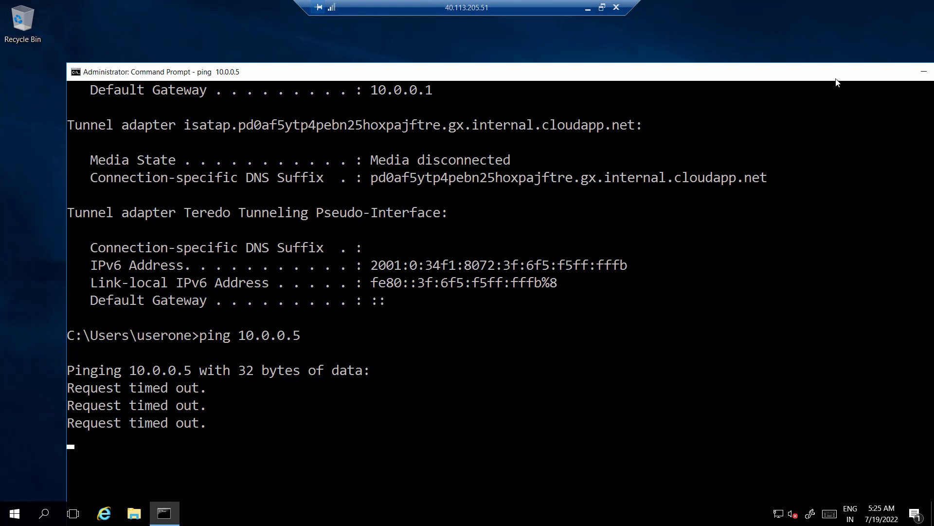
{"action": "mouse_move", "coordinate": [837, 81]}
{"action": "left_mouse_down"}
{"action": "mouse_move", "coordinate": [668, 89]}
{"action": "mouse_move", "coordinate": [832, 86]}
{"action": "left_mouse_up"}
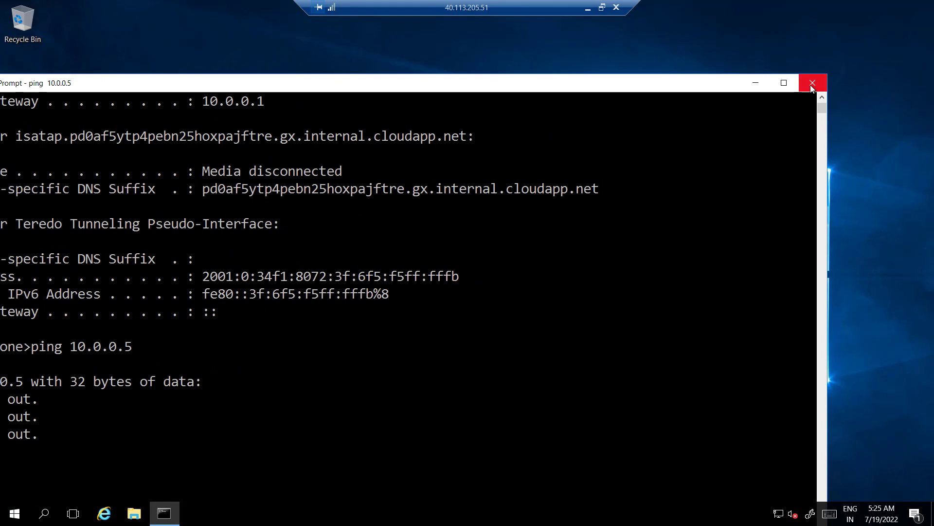
{"action": "left_click", "coordinate": [812, 84]}
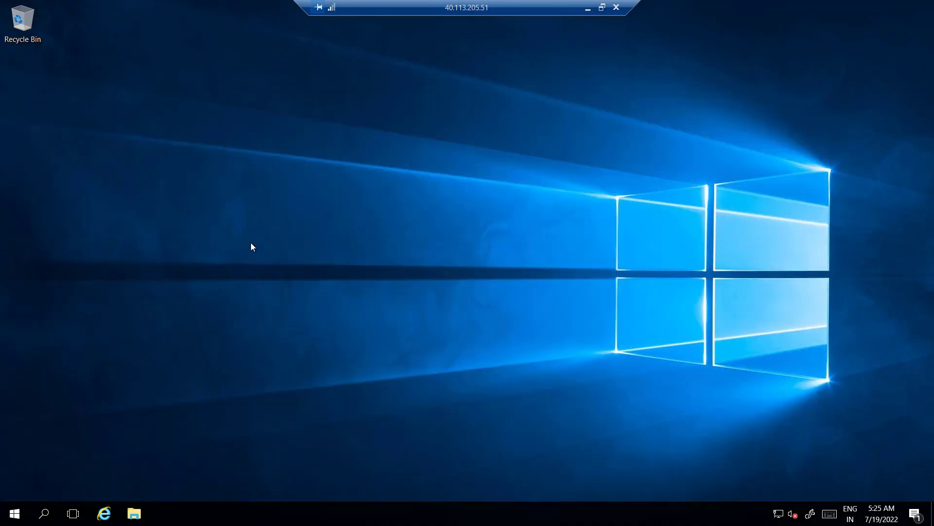
Step: Search for the firewall on vmsystemone and open the Inbound Rules of Windows Firewall with Advanced Security in a wider window
{"action": "left_click", "coordinate": [43, 514]}
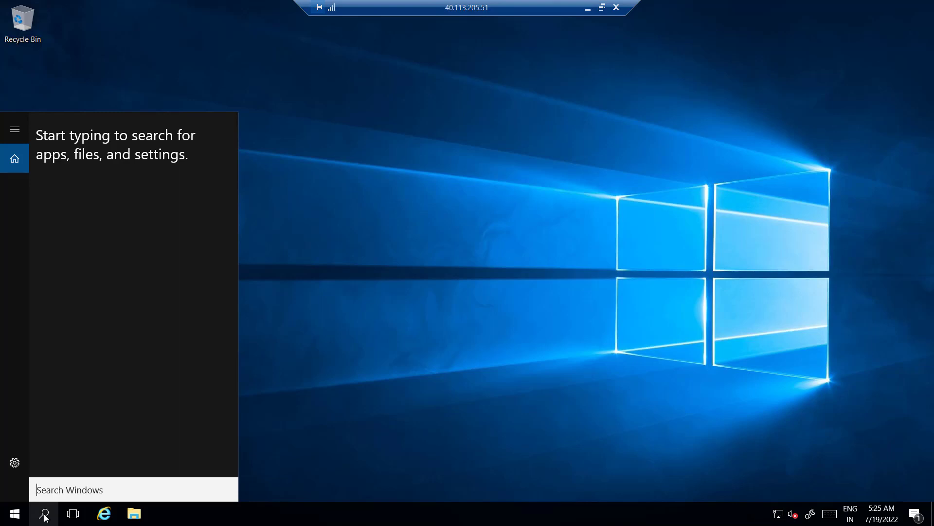
{"action": "type", "text": "def"}
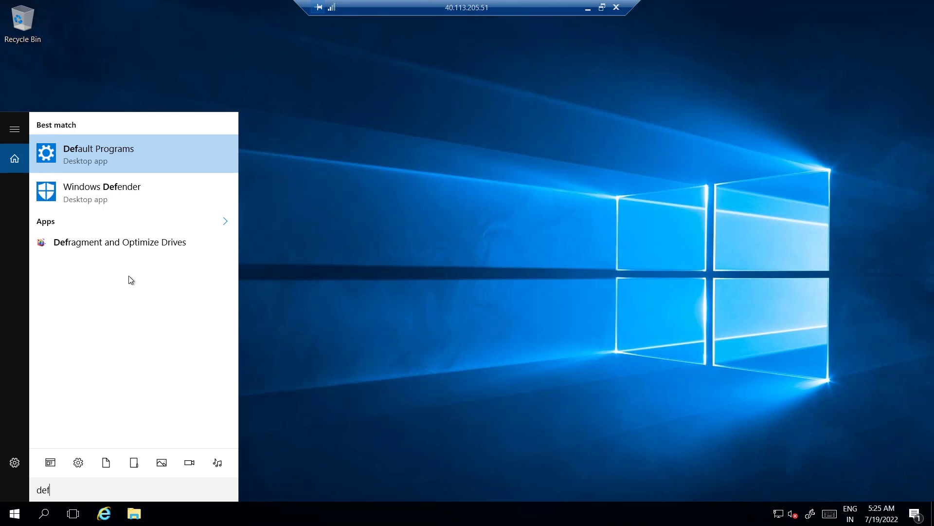
{"action": "key", "text": "BackSpace"}
{"action": "key", "text": "BackSpace"}
{"action": "key", "text": "BackSpace"}
{"action": "type", "text": "filer"}
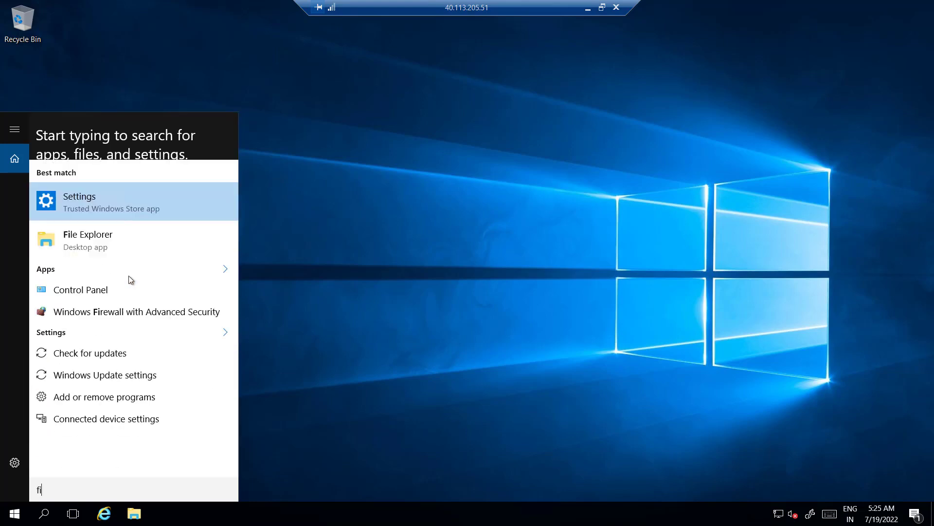
{"action": "key", "text": "BackSpace"}
{"action": "key", "text": "BackSpace"}
{"action": "key", "text": "BackSpace"}
{"action": "key", "text": "BackSpace"}
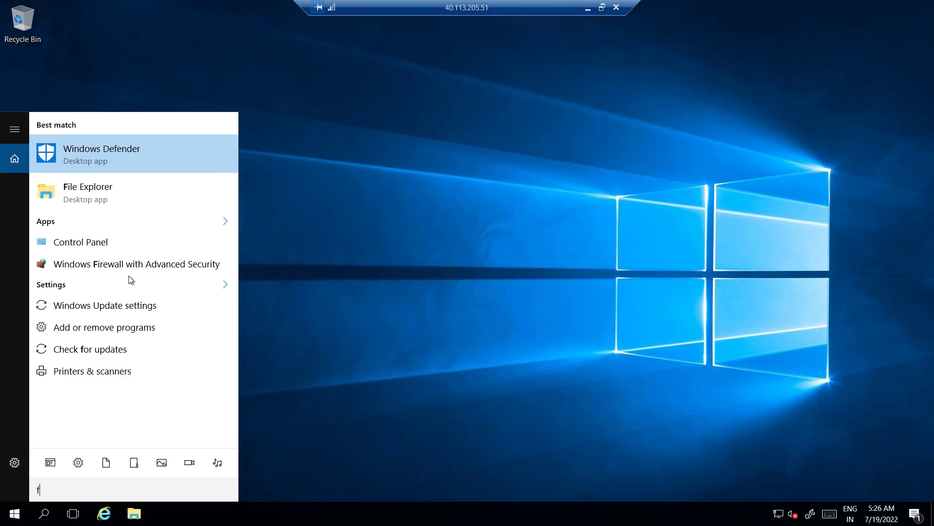
{"action": "left_click", "coordinate": [98, 265]}
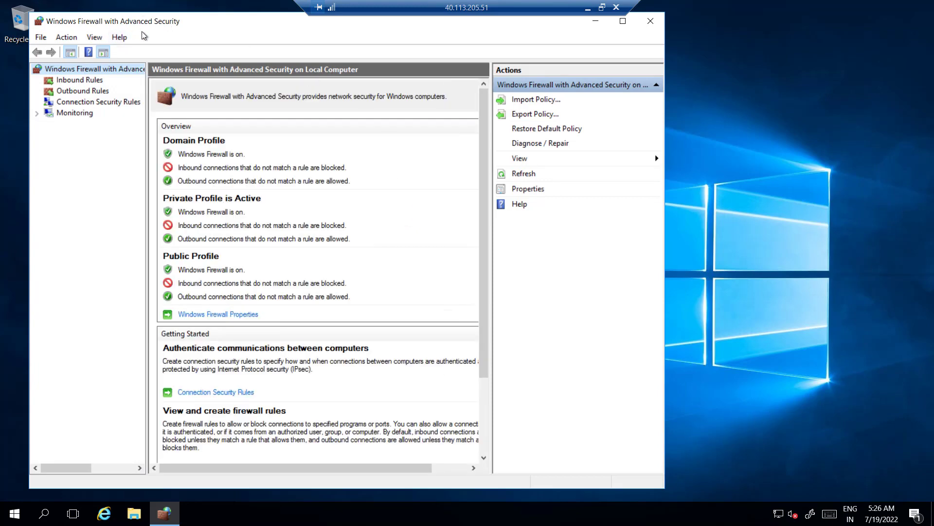
{"action": "left_click", "coordinate": [76, 83]}
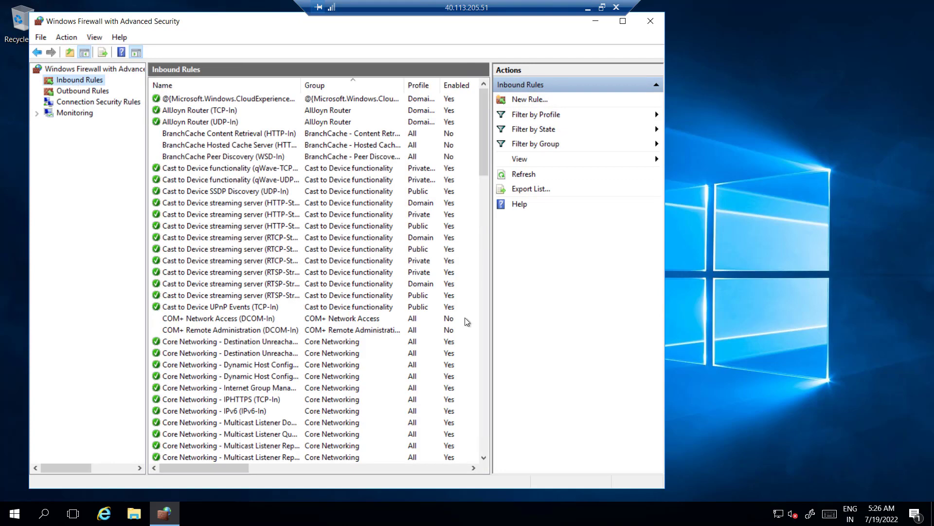
{"action": "left_click_drag", "start_coordinate": [664, 214], "coordinate": [814, 215]}
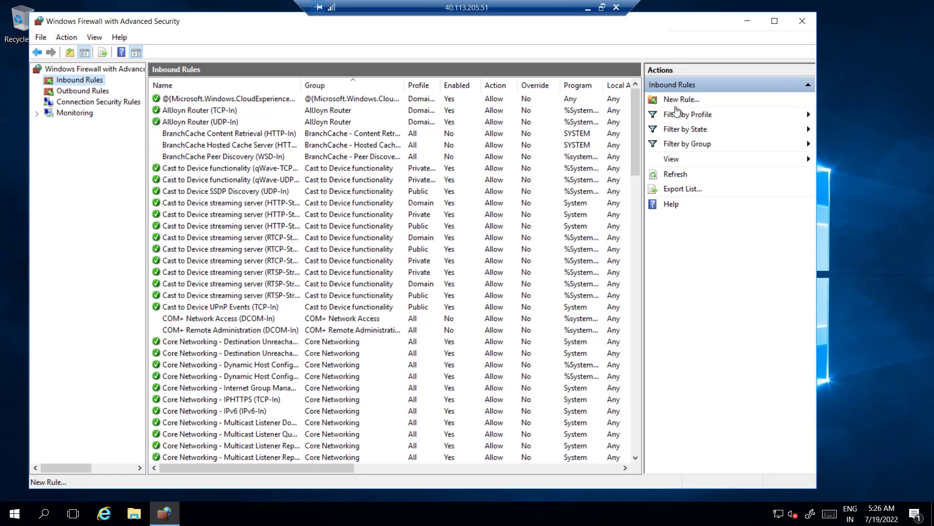
{"action": "left_click", "coordinate": [673, 101]}
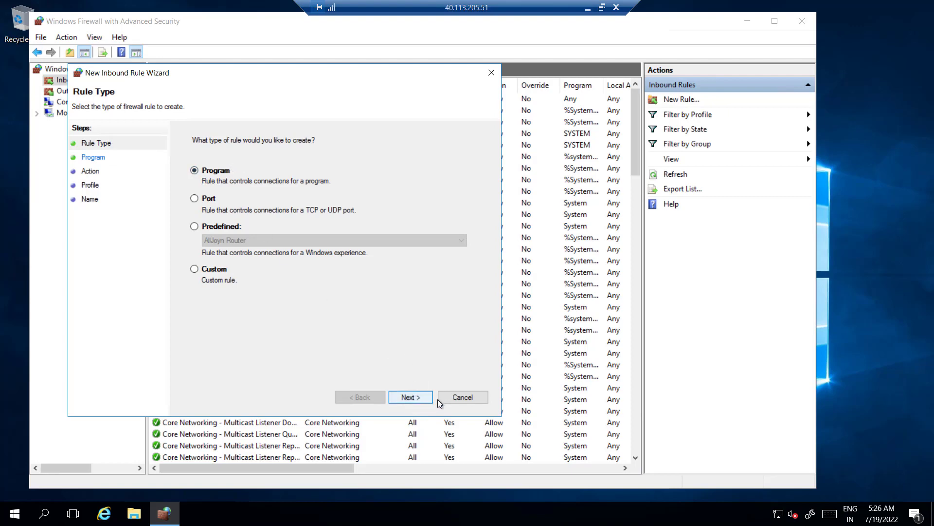
{"action": "left_click", "coordinate": [409, 397]}
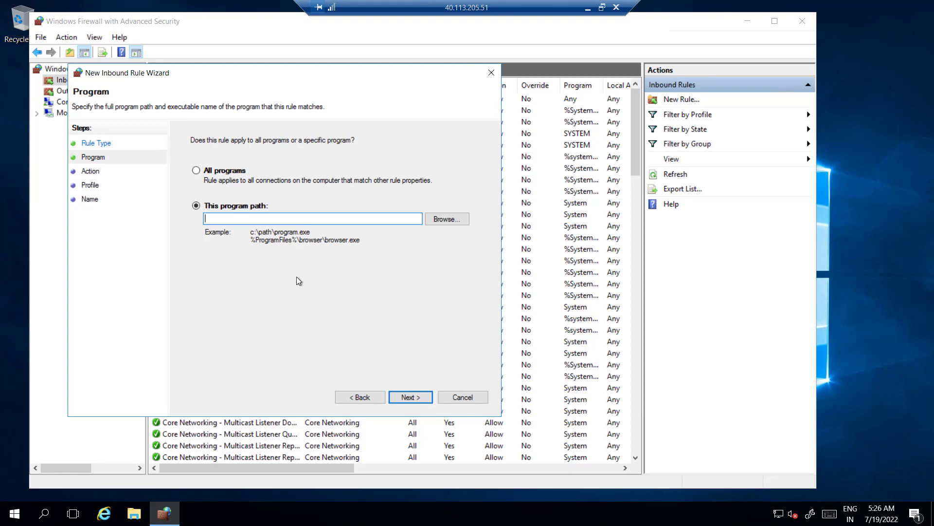
{"action": "left_click", "coordinate": [366, 398]}
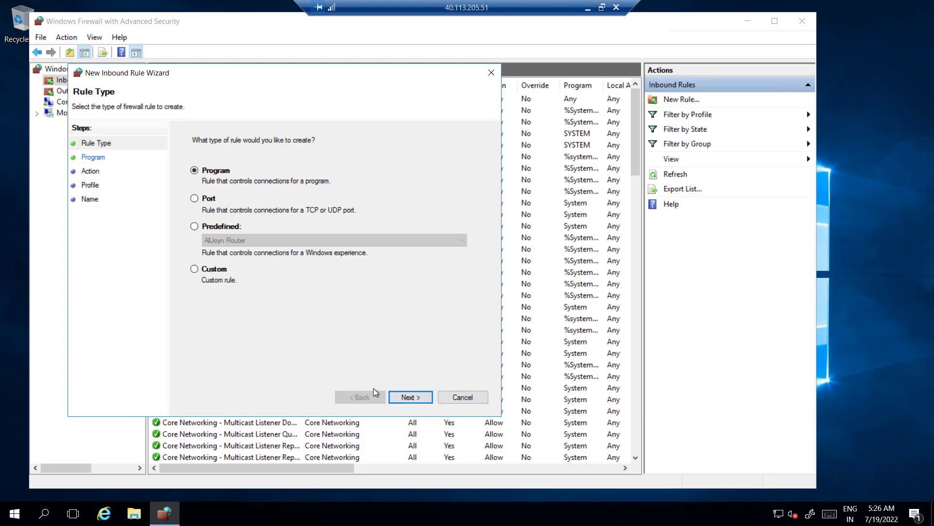
{"action": "left_click", "coordinate": [208, 274]}
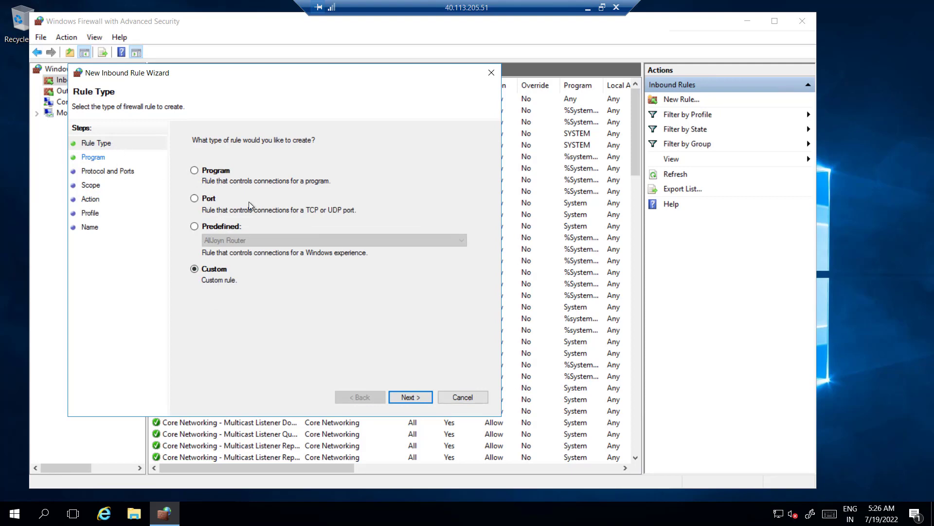
{"action": "left_click", "coordinate": [461, 395]}
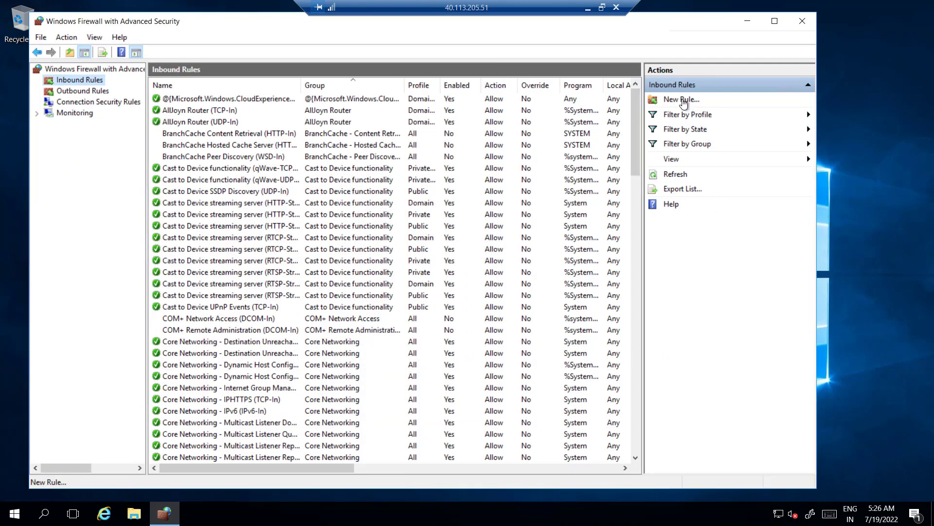
Step: Start a new inbound rule of type Custom that applies to all programs, and proceed to its protocol and port settings
{"action": "left_click", "coordinate": [683, 100]}
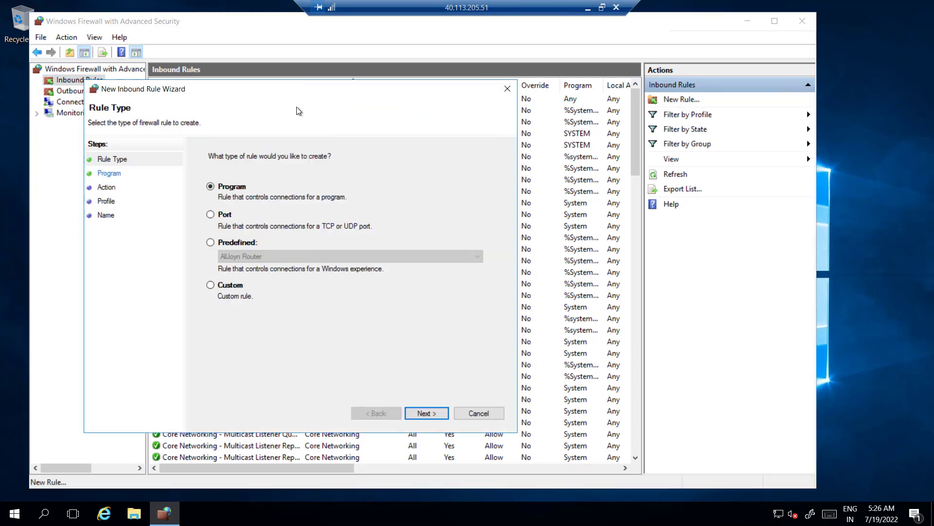
{"action": "left_click", "coordinate": [210, 285]}
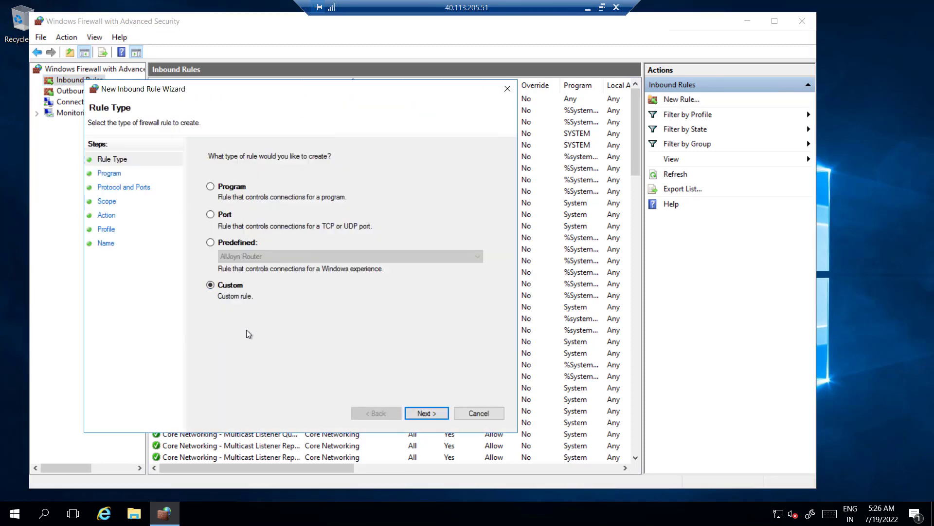
{"action": "left_click", "coordinate": [426, 413]}
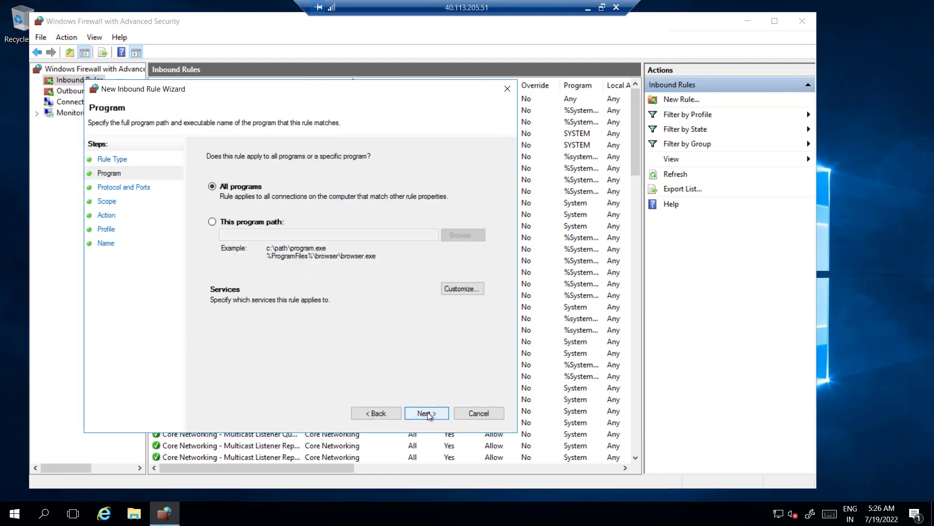
{"action": "left_click", "coordinate": [427, 414]}
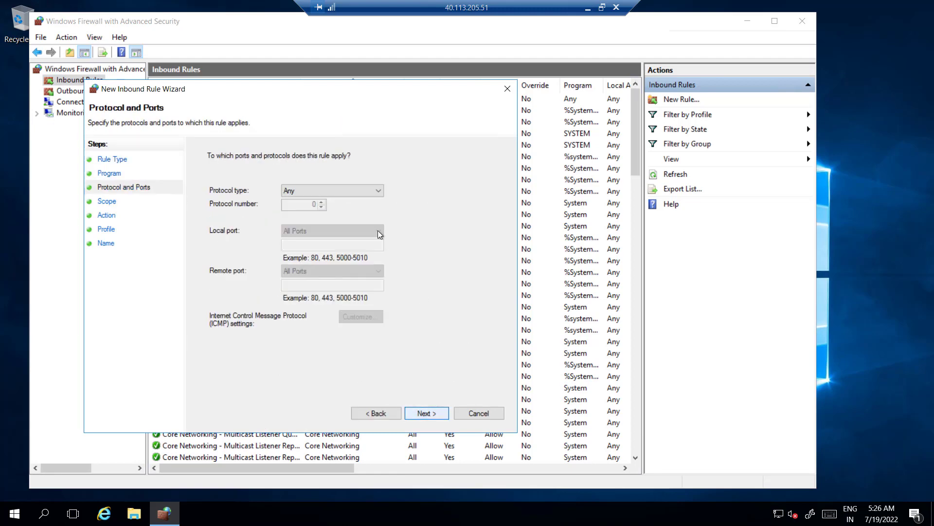
Step: Set the rule's protocol to ICMPv4, keeping any IP address, Allow the connection, and the Domain, Private and Public profiles
{"action": "left_click", "coordinate": [378, 193]}
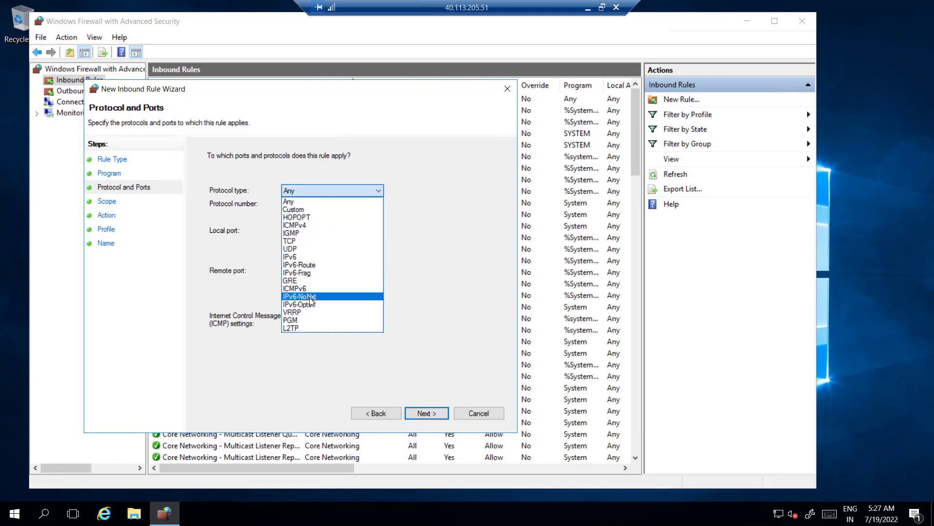
{"action": "left_click", "coordinate": [305, 225]}
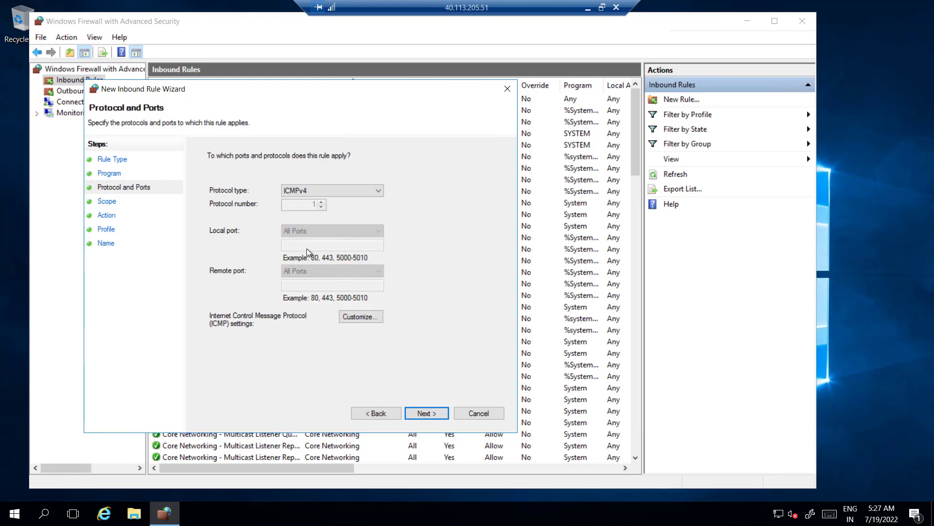
{"action": "left_click", "coordinate": [433, 413]}
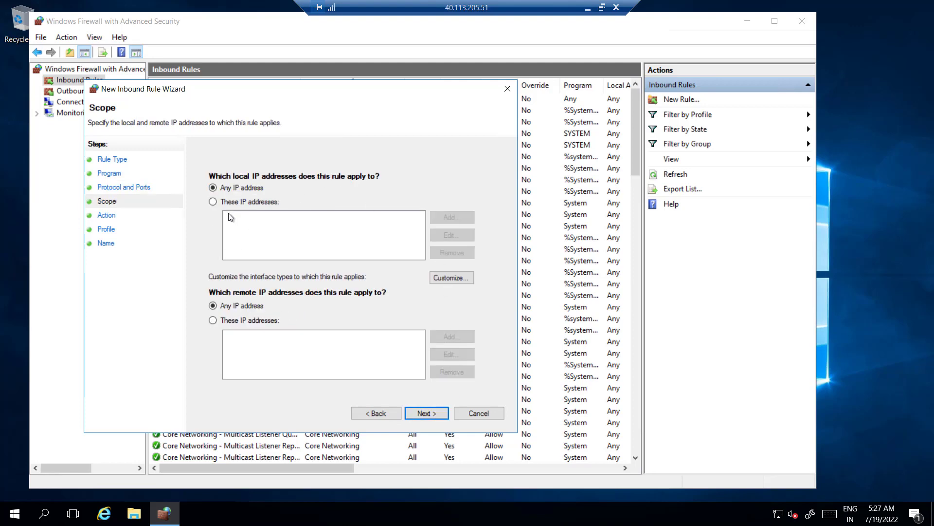
{"action": "left_click", "coordinate": [435, 414]}
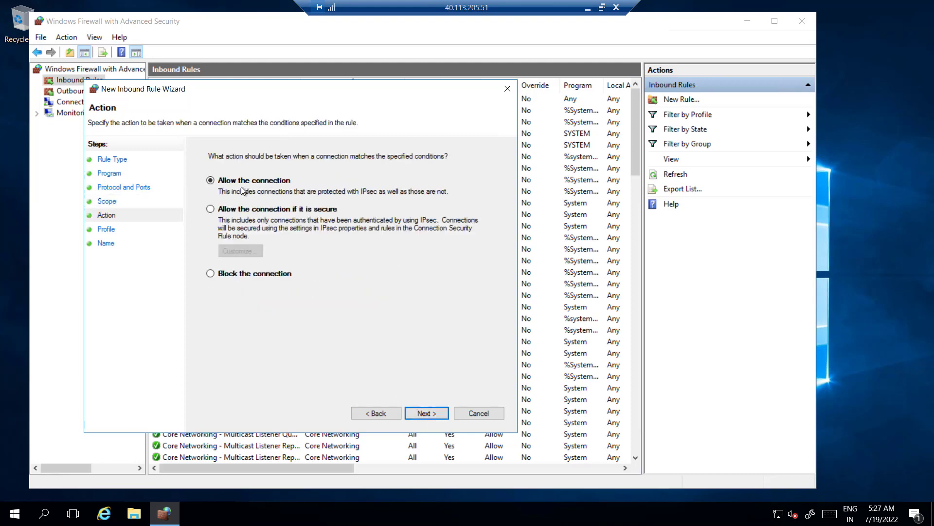
{"action": "left_click", "coordinate": [441, 416]}
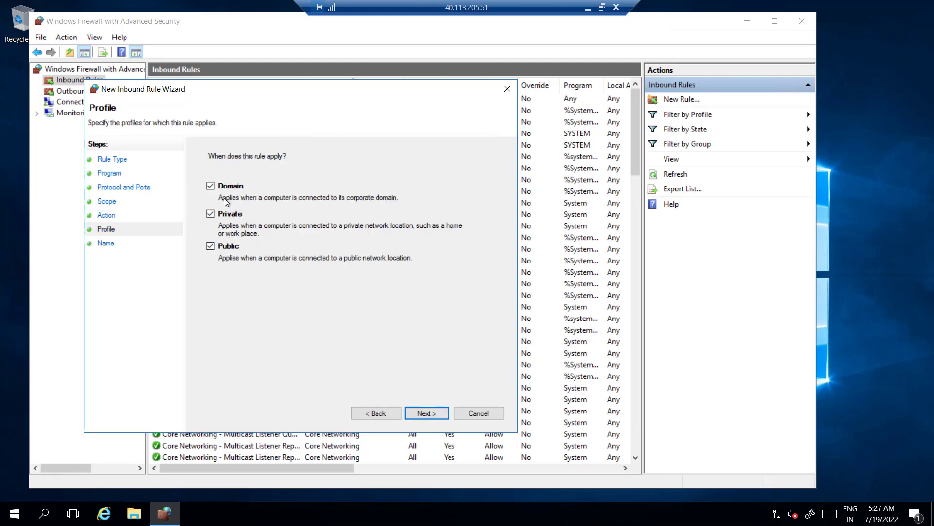
{"action": "left_click", "coordinate": [440, 415]}
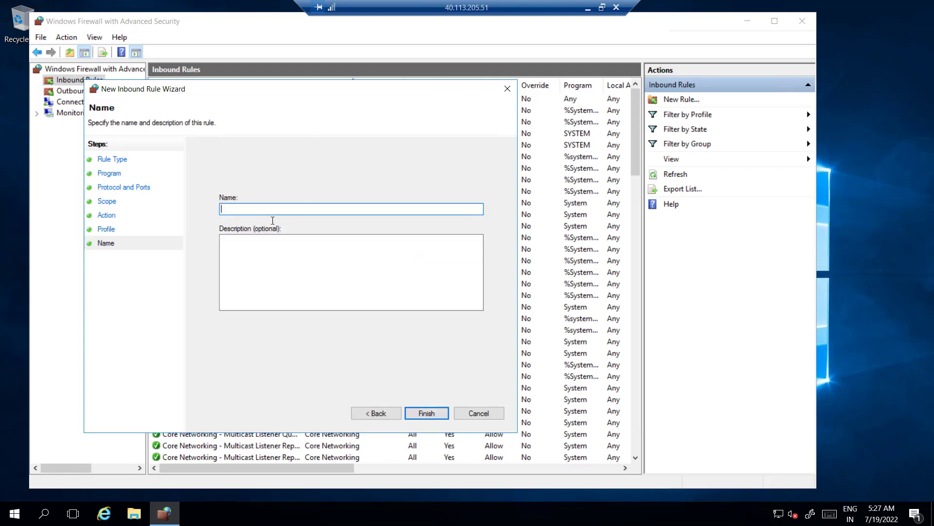
Step: Name the rule myvmruleone with the description myvmruleone, create it, and close the firewall window
{"action": "type", "text": "myvmruleone"}
{"action": "left_click", "coordinate": [253, 251]}
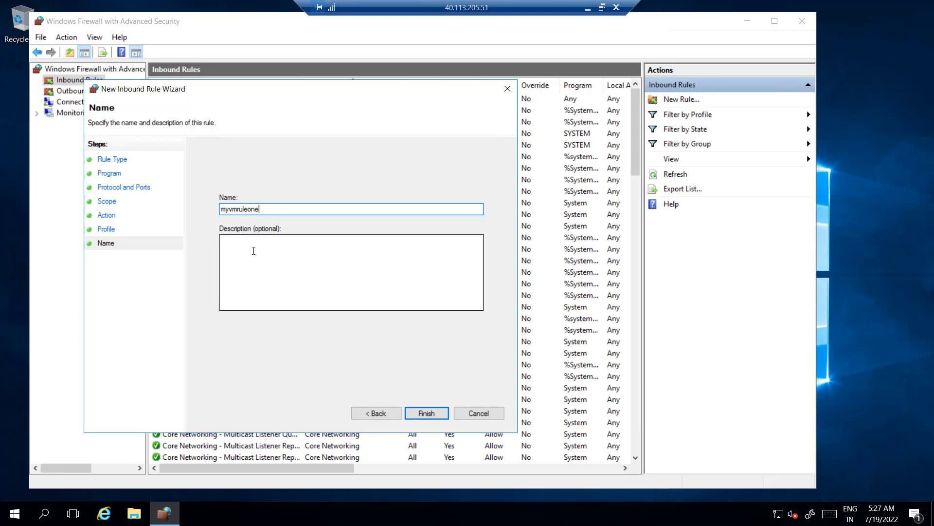
{"action": "type", "text": "my"}
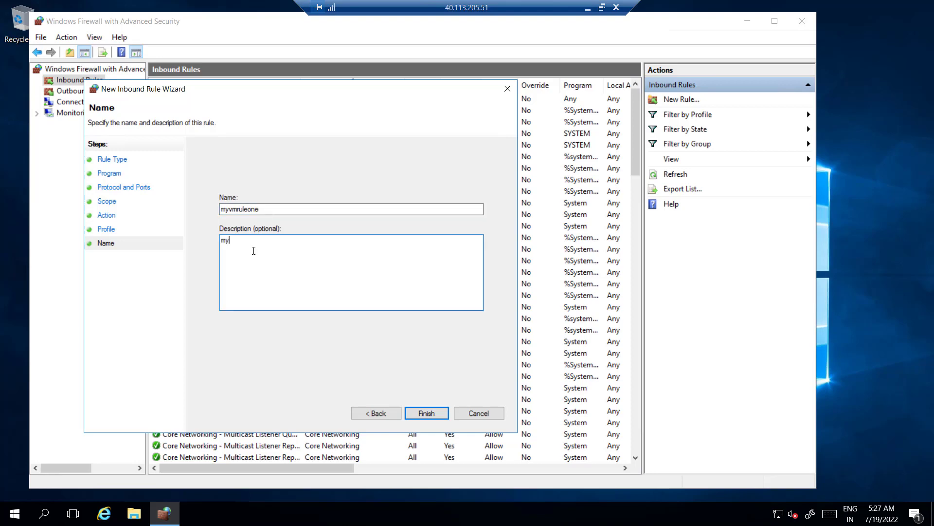
{"action": "type", "text": "vmruleone"}
{"action": "left_click", "coordinate": [425, 415]}
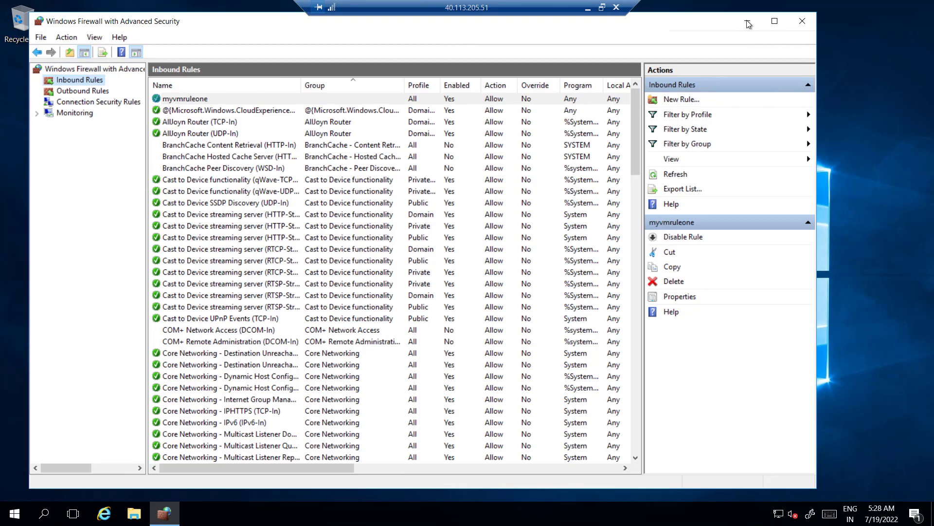
{"action": "left_click", "coordinate": [801, 22]}
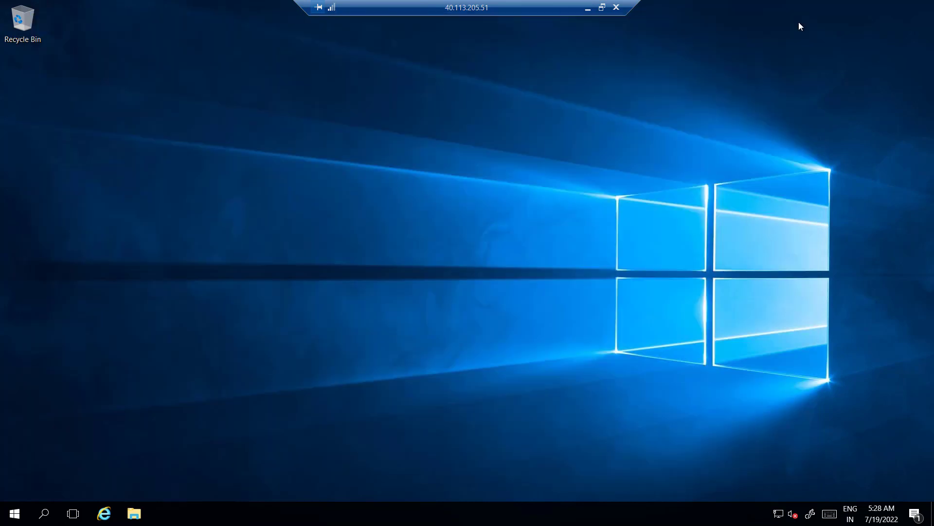
Step: Open a Command Prompt on vmsystemone and ping 10.0.0.5
{"action": "left_click", "coordinate": [44, 516]}
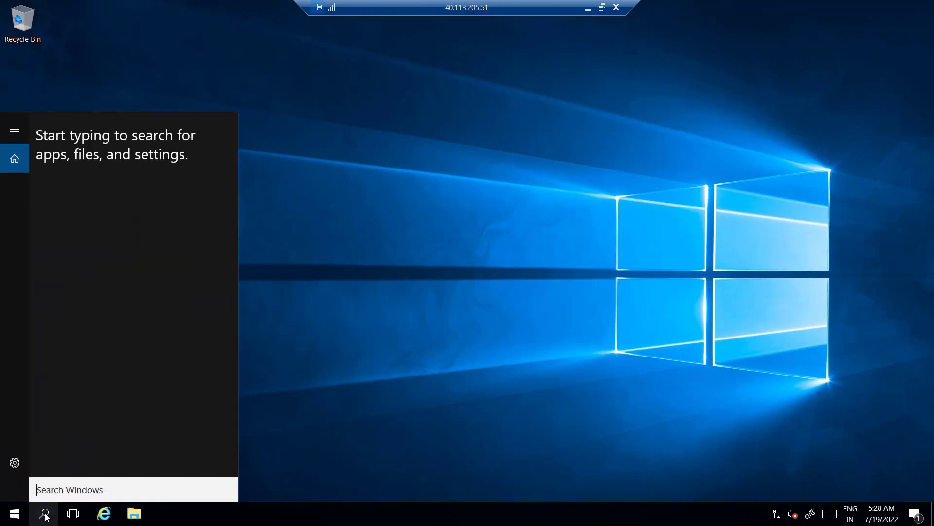
{"action": "type", "text": "cmd"}
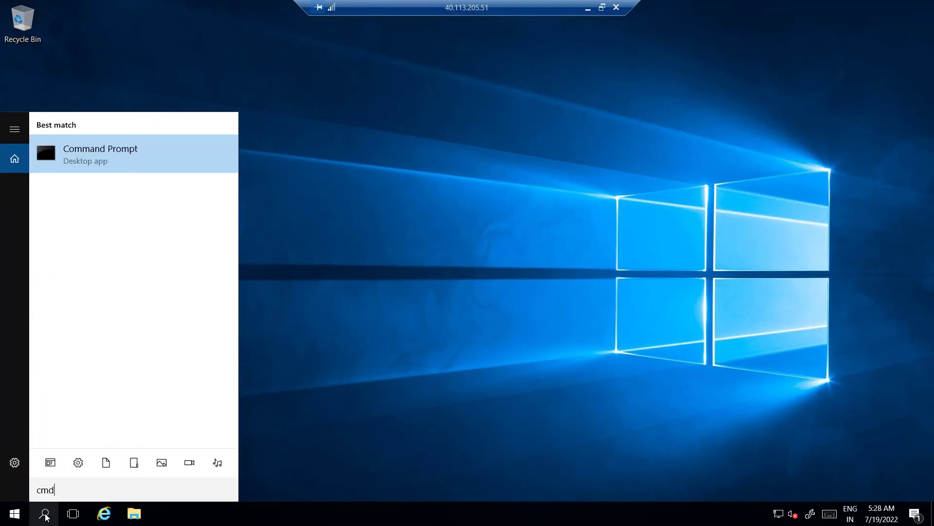
{"action": "left_click", "coordinate": [111, 161]}
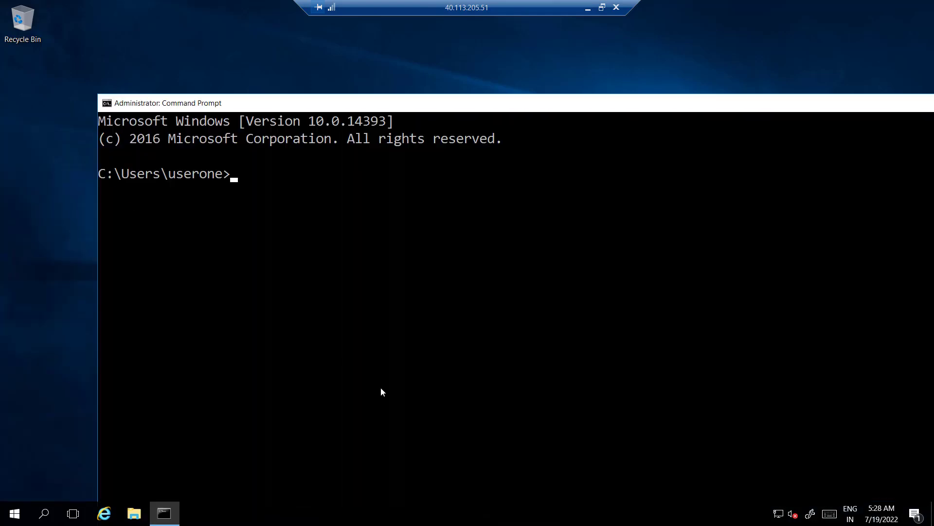
{"action": "type", "text": "ping 10.0.0.5"}
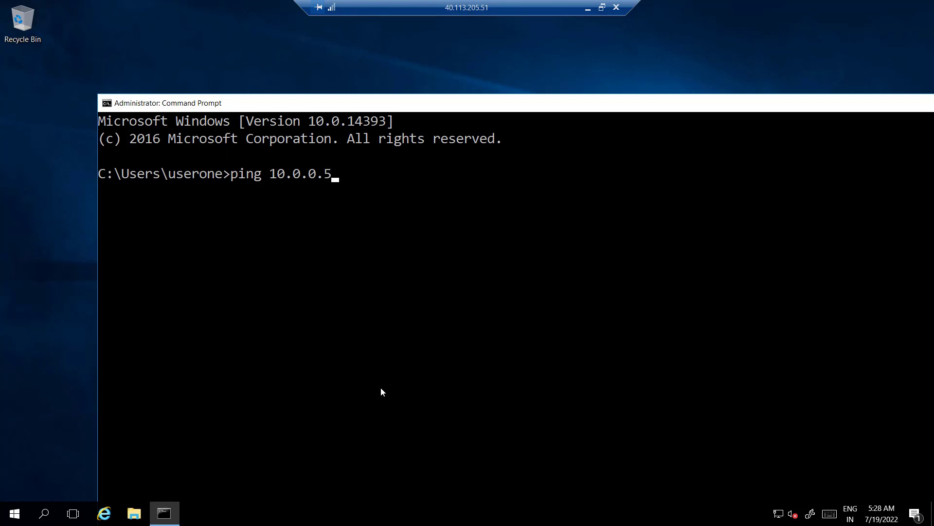
{"action": "key", "text": "Return"}
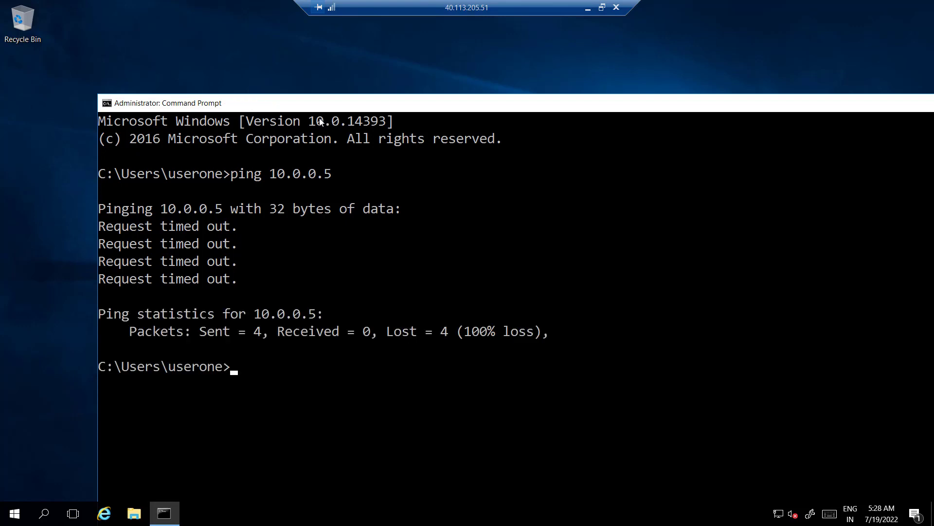
Step: Ping 10.0.0.4 from the same Command Prompt, examine the replies, and minimize the window
{"action": "key", "text": "Up"}
{"action": "key", "text": "BackSpace"}
{"action": "type", "text": "4"}
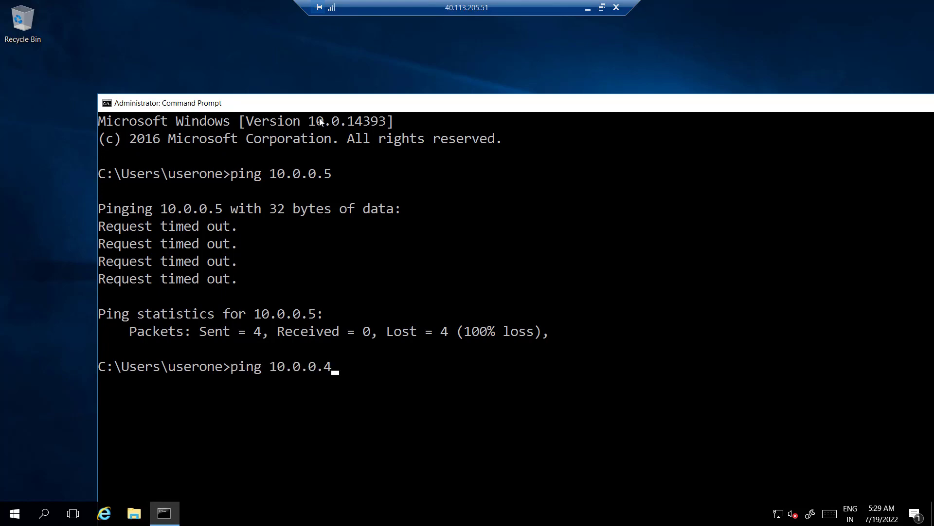
{"action": "key", "text": "Return"}
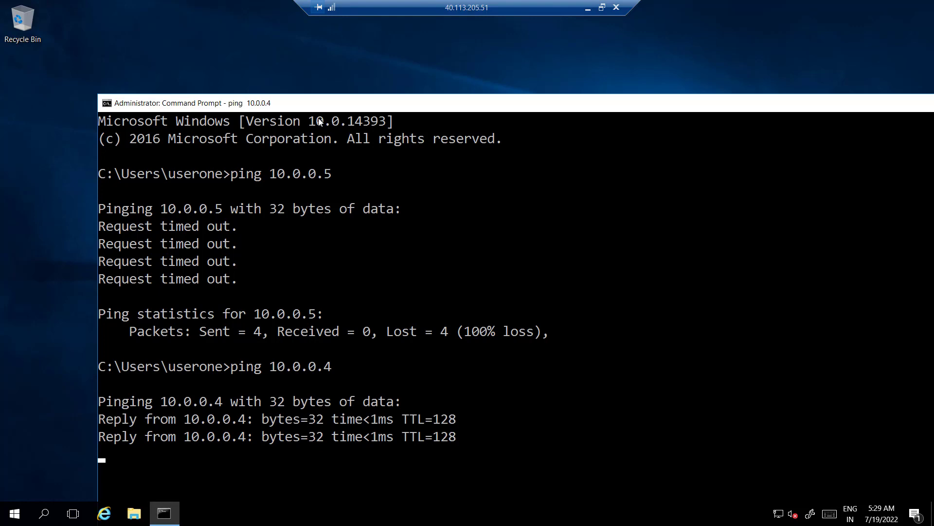
{"action": "left_click_drag", "start_coordinate": [350, 104], "coordinate": [312, 33]}
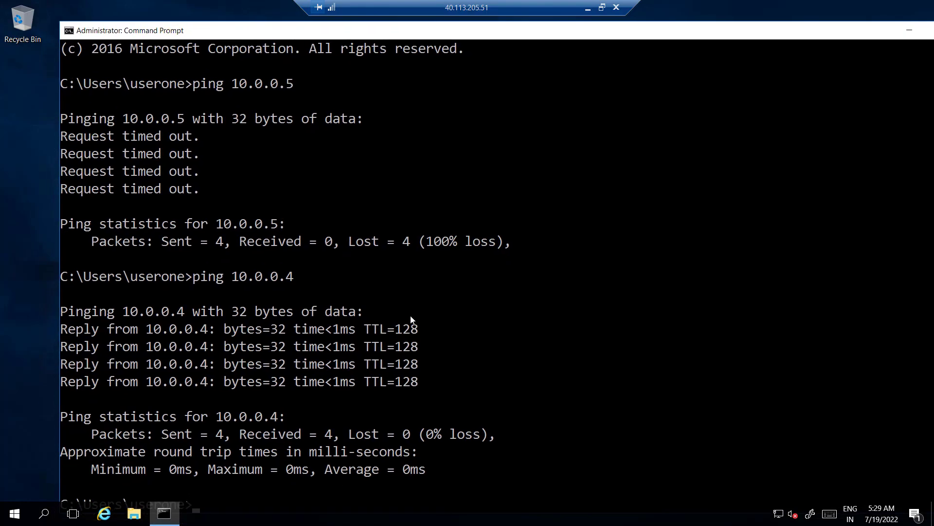
{"action": "left_click", "coordinate": [910, 30]}
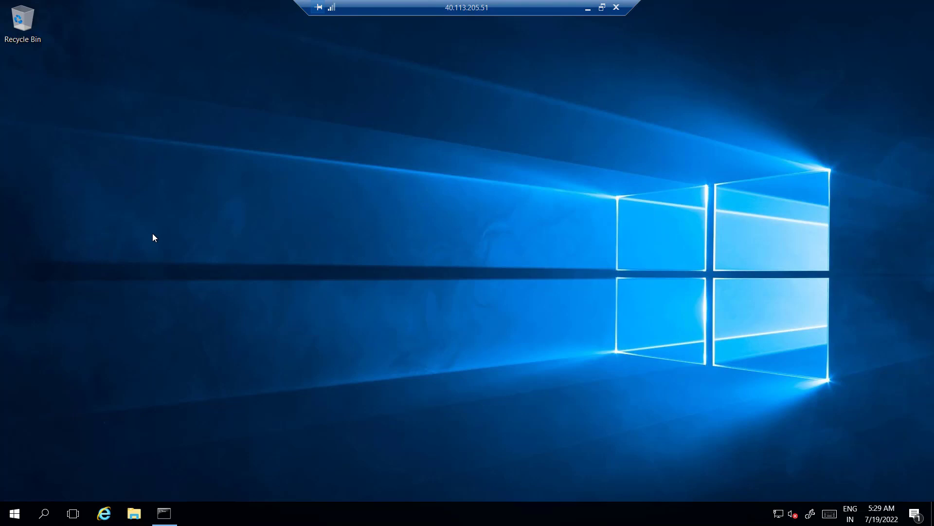
Step: Restore the vmsystemone session to a floating window and minimize both remote sessions to return to the Azure portal
{"action": "left_click", "coordinate": [602, 7]}
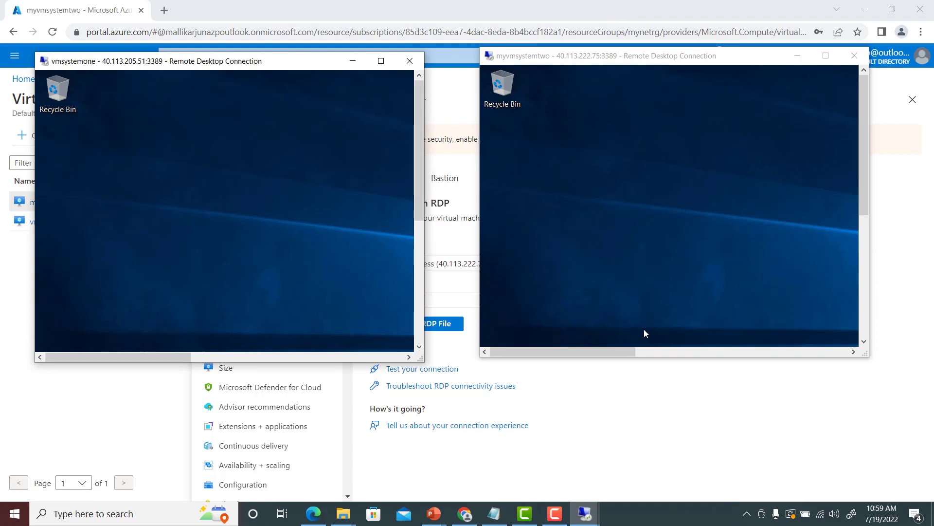
{"action": "mouse_move", "coordinate": [595, 513]}
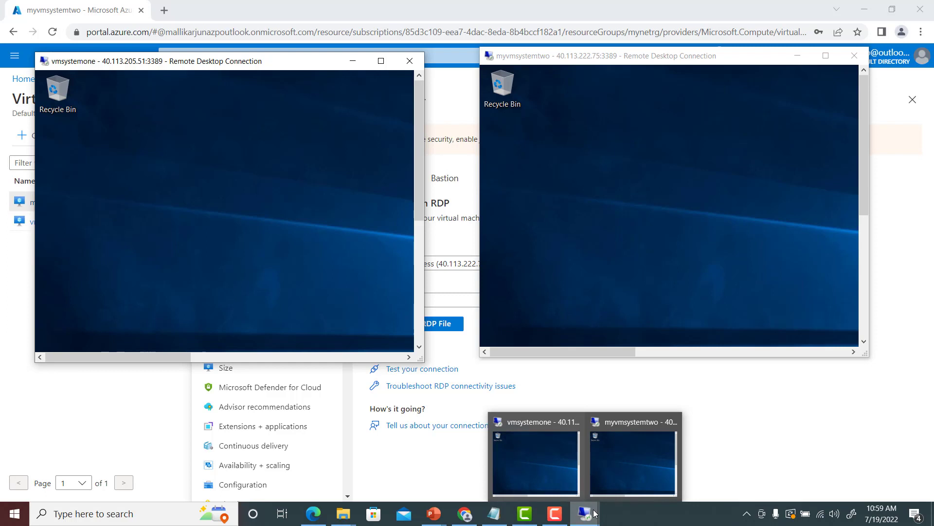
{"action": "left_click", "coordinate": [353, 64]}
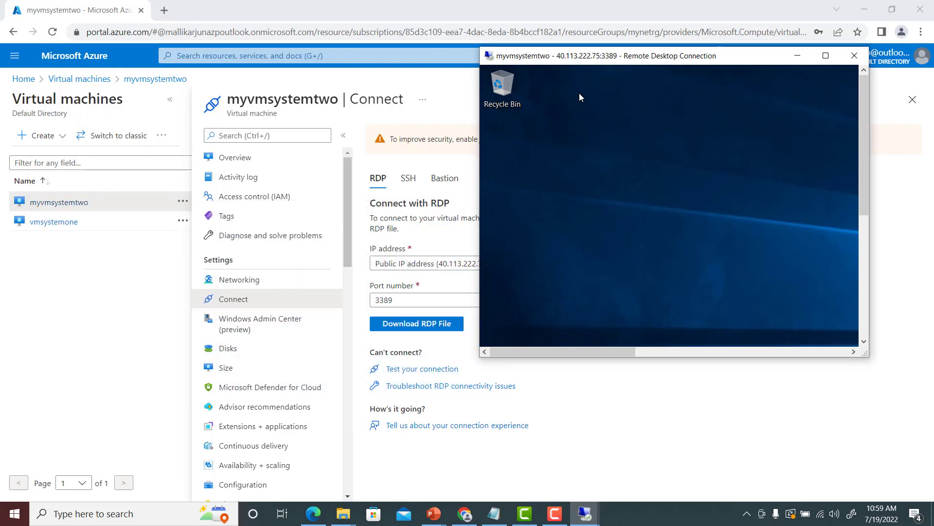
{"action": "left_click", "coordinate": [807, 58]}
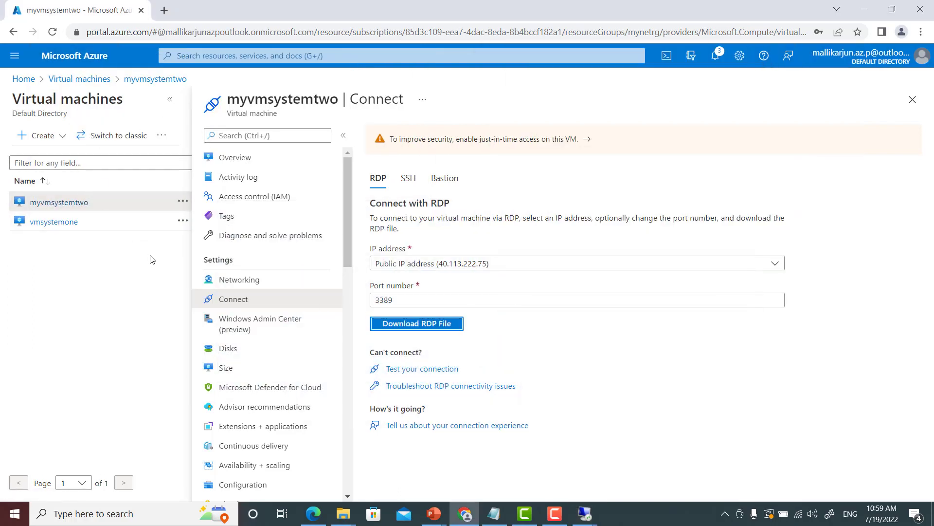
Step: Go to the portal's home page and open myvmnetwork from the virtual networks list
{"action": "left_click", "coordinate": [58, 56]}
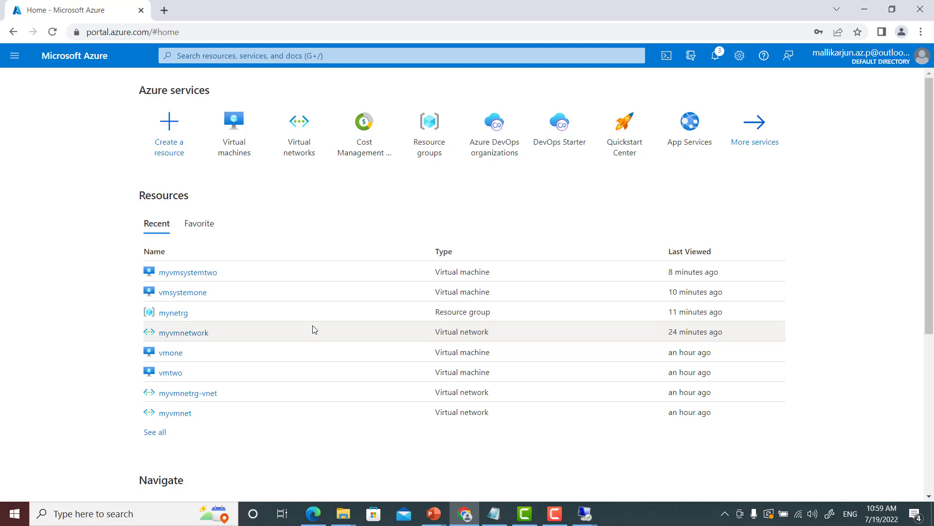
{"action": "left_click", "coordinate": [307, 146]}
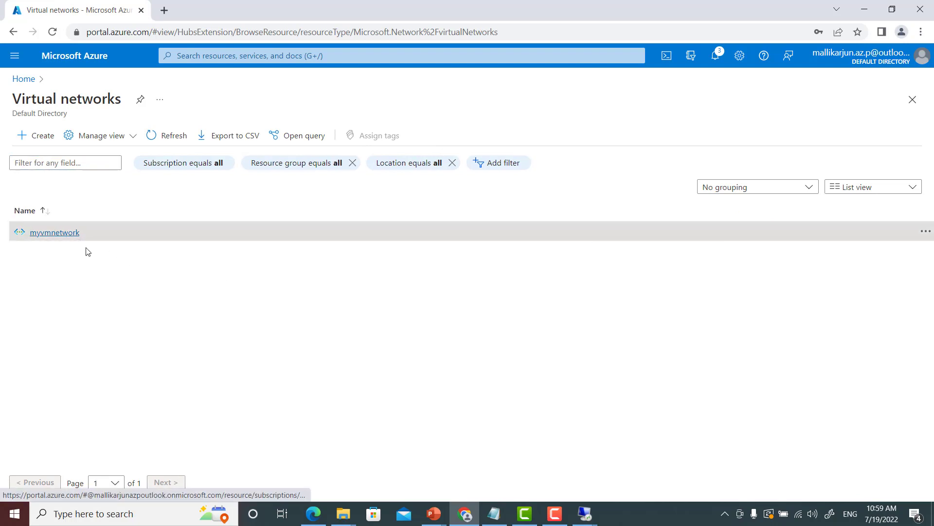
{"action": "left_click", "coordinate": [63, 233]}
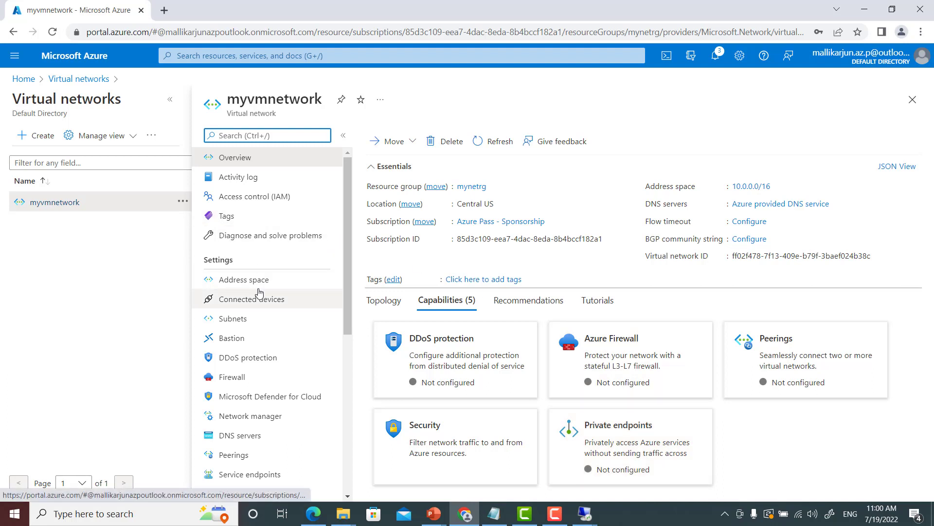
Step: Examine the settings, monitoring and troubleshooting options of myvmnetwork, and search its options for "se"
{"action": "scroll", "coordinate": [259, 292], "scroll_direction": "down", "scroll_amount": 2}
{"action": "scroll", "coordinate": [258, 292], "scroll_direction": "up", "scroll_amount": 2}
{"action": "scroll", "coordinate": [259, 292], "scroll_direction": "down", "scroll_amount": 2}
{"action": "scroll", "coordinate": [259, 293], "scroll_direction": "down", "scroll_amount": 2}
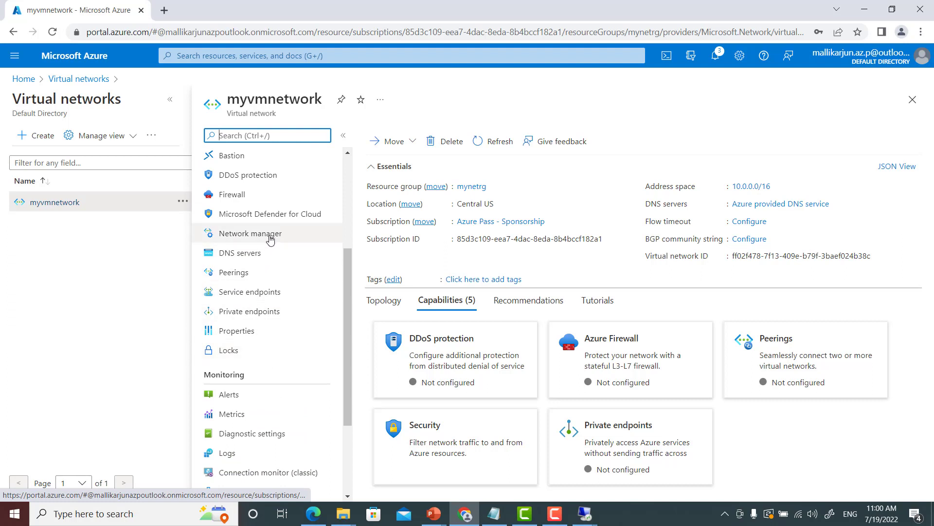
{"action": "scroll", "coordinate": [271, 241], "scroll_direction": "down", "scroll_amount": 1}
{"action": "scroll", "coordinate": [270, 241], "scroll_direction": "down", "scroll_amount": 1}
{"action": "scroll", "coordinate": [269, 242], "scroll_direction": "down", "scroll_amount": 1}
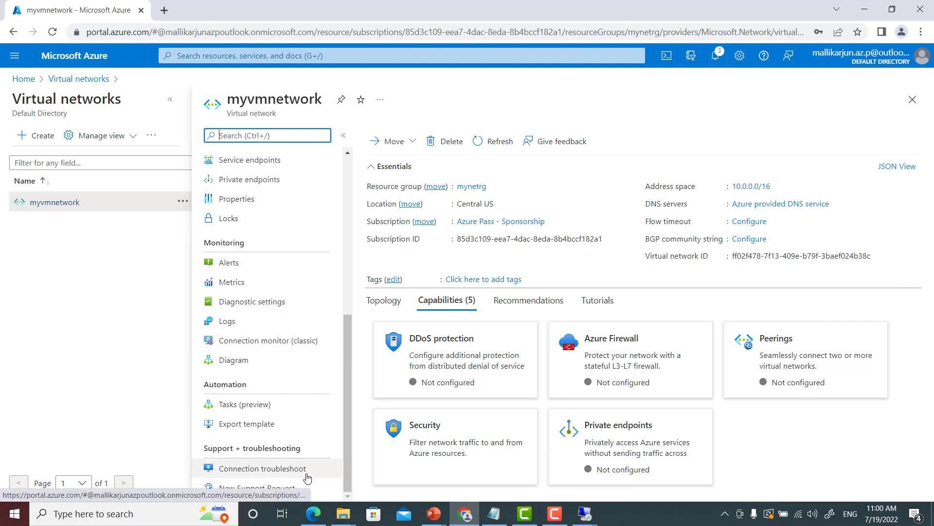
{"action": "scroll", "coordinate": [307, 469], "scroll_direction": "up", "scroll_amount": 2}
{"action": "scroll", "coordinate": [307, 471], "scroll_direction": "up", "scroll_amount": 1}
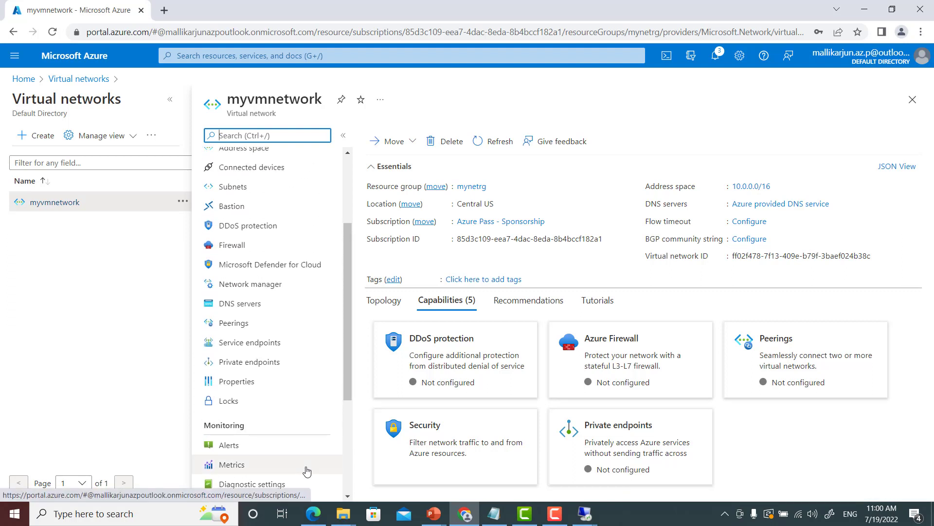
{"action": "scroll", "coordinate": [306, 471], "scroll_direction": "up", "scroll_amount": 1}
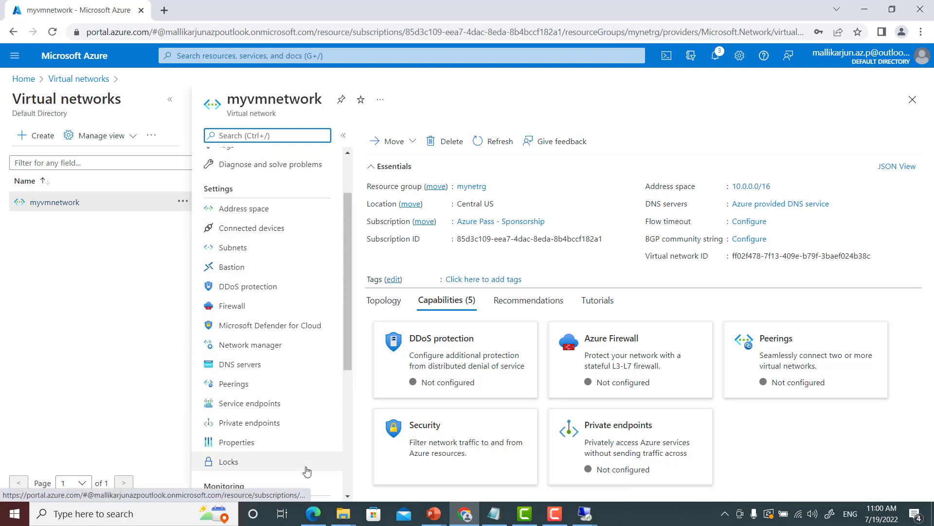
{"action": "type", "text": "se"}
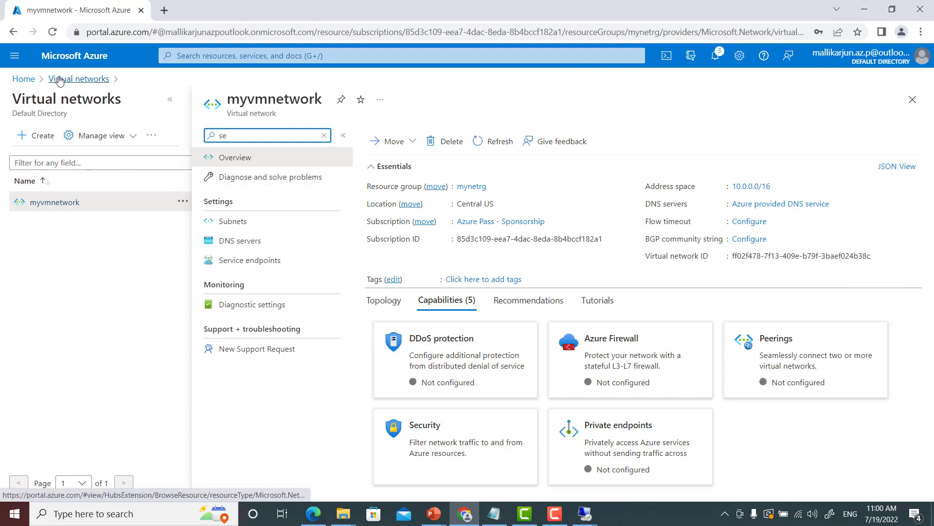
Step: Return to the virtual networks list and reopen the overview of myvmnetwork
{"action": "left_click", "coordinate": [74, 81]}
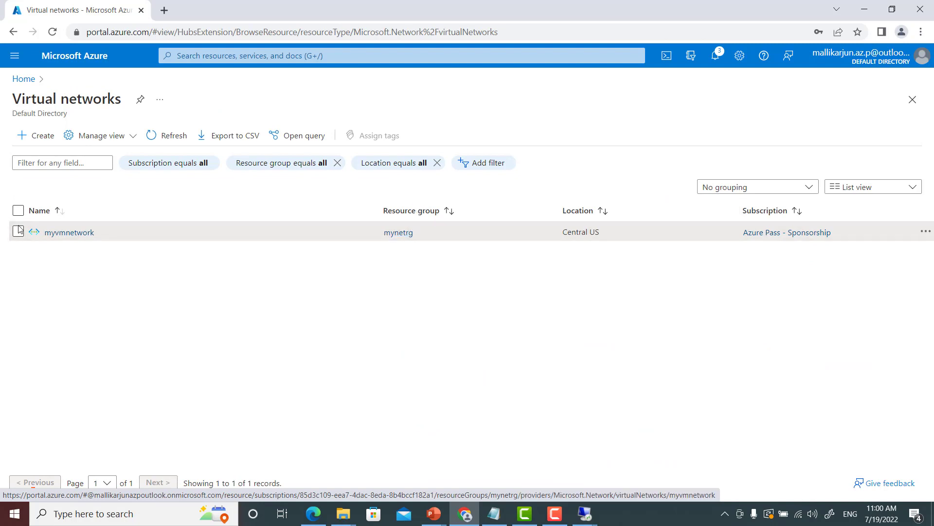
{"action": "left_click", "coordinate": [57, 233]}
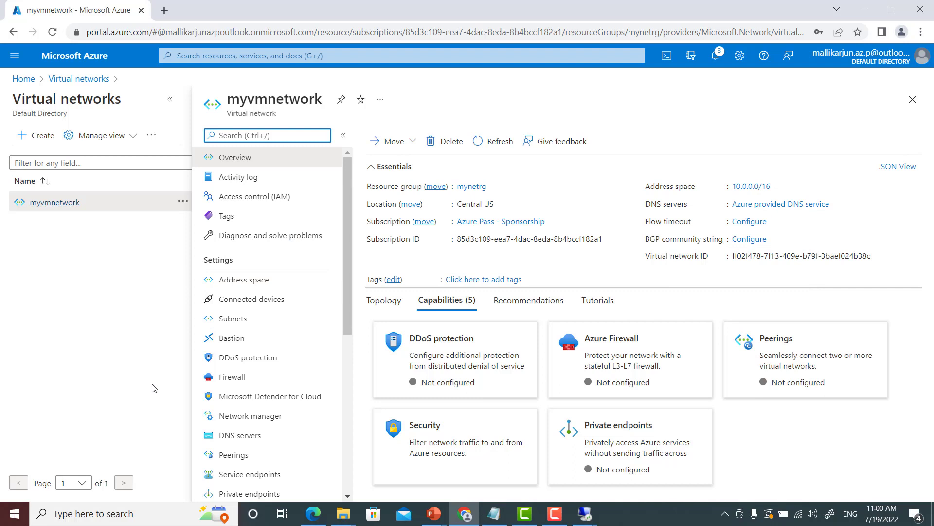
{"action": "left_click", "coordinate": [556, 517]}
{"action": "left_click", "coordinate": [891, 468]}
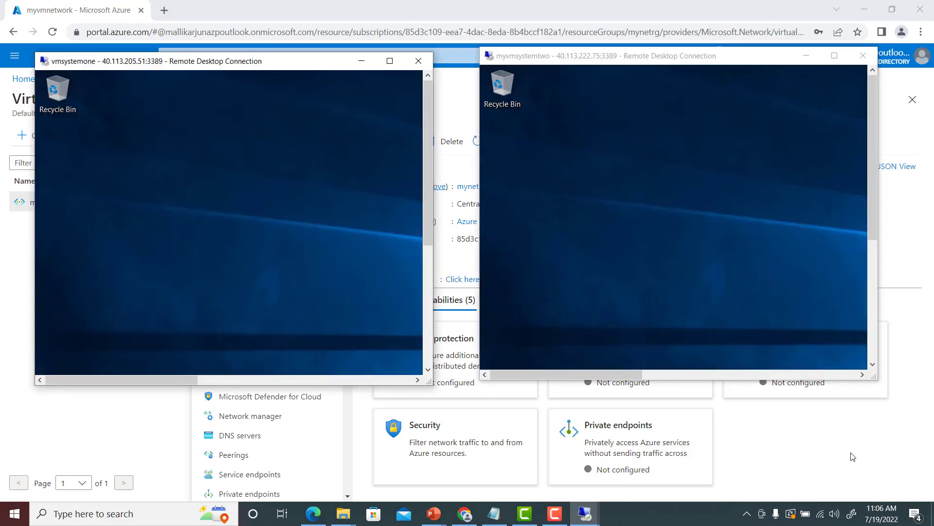
{"action": "left_click", "coordinate": [557, 517]}
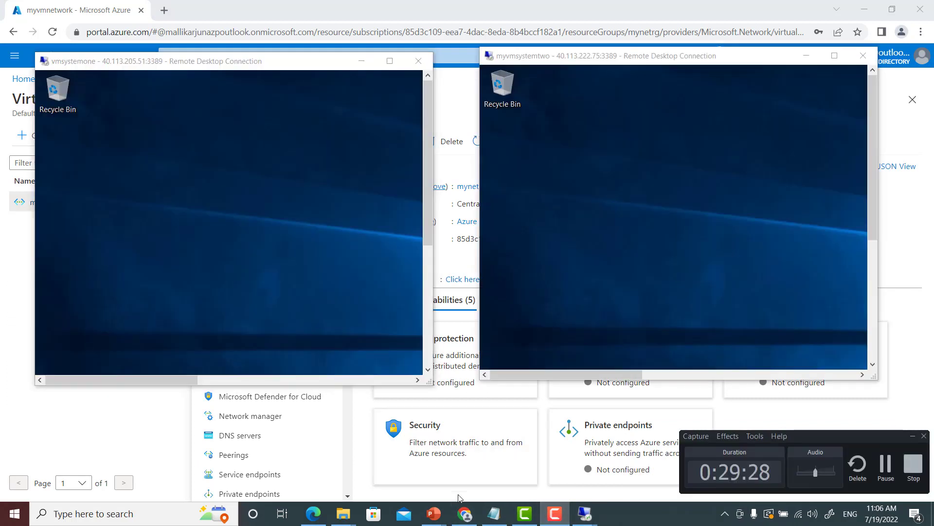
Step: Maximize the vmsystemone remote session and find and open Windows Firewall with Advanced Security
{"action": "left_click", "coordinate": [886, 469]}
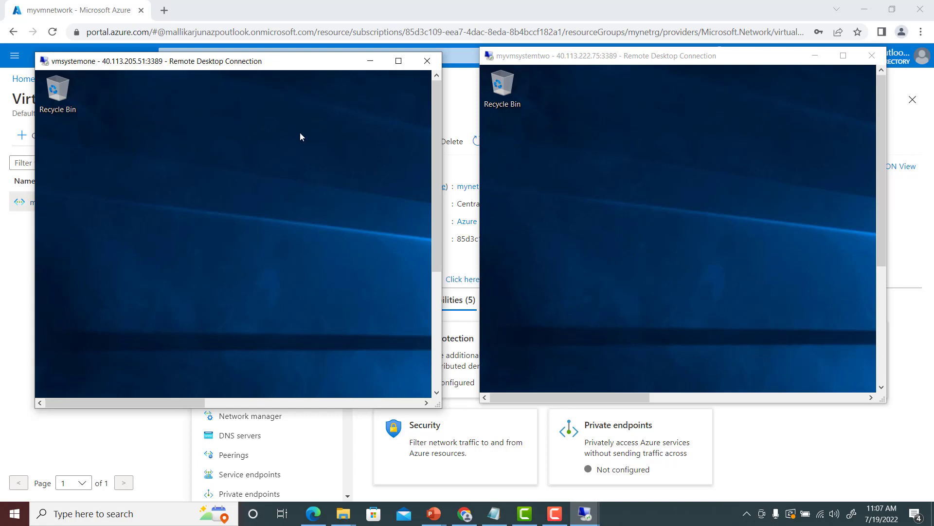
{"action": "left_click", "coordinate": [398, 62]}
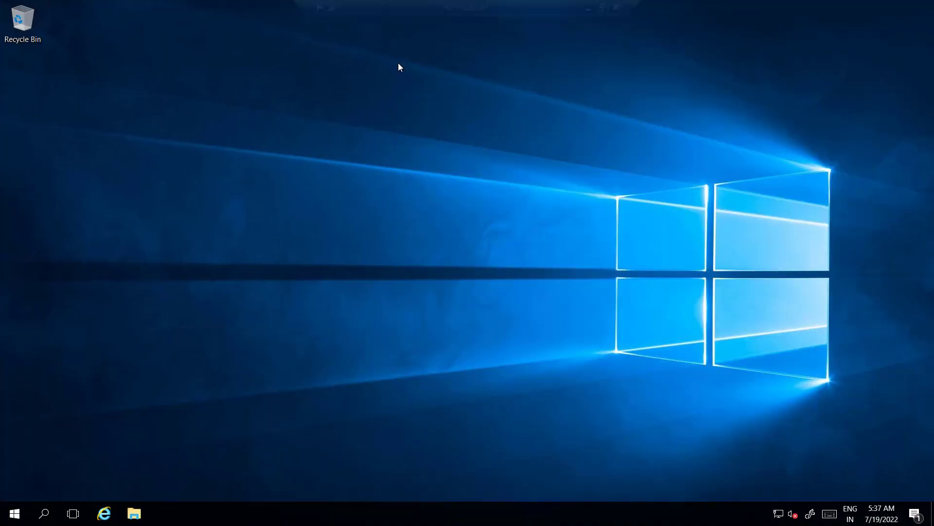
{"action": "left_click", "coordinate": [51, 518]}
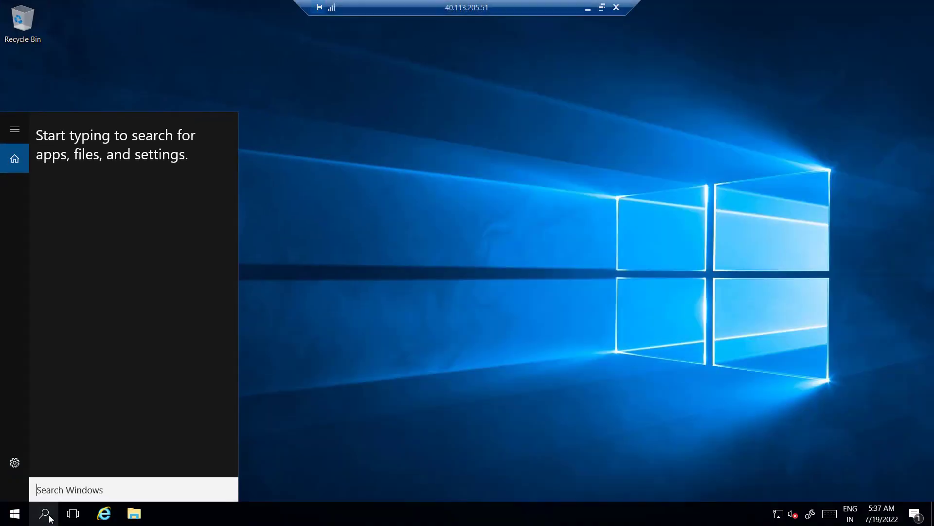
{"action": "type", "text": "fil"}
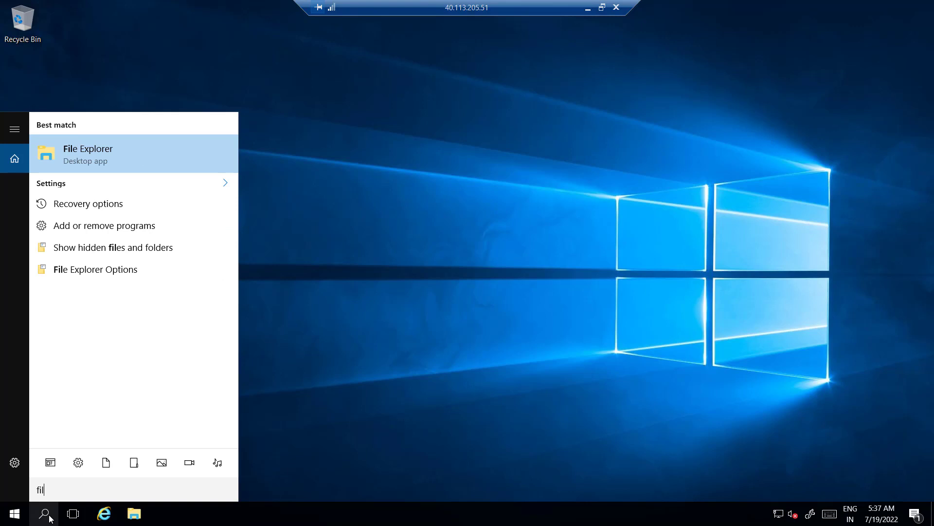
{"action": "key", "text": "BackSpace"}
{"action": "type", "text": "re"}
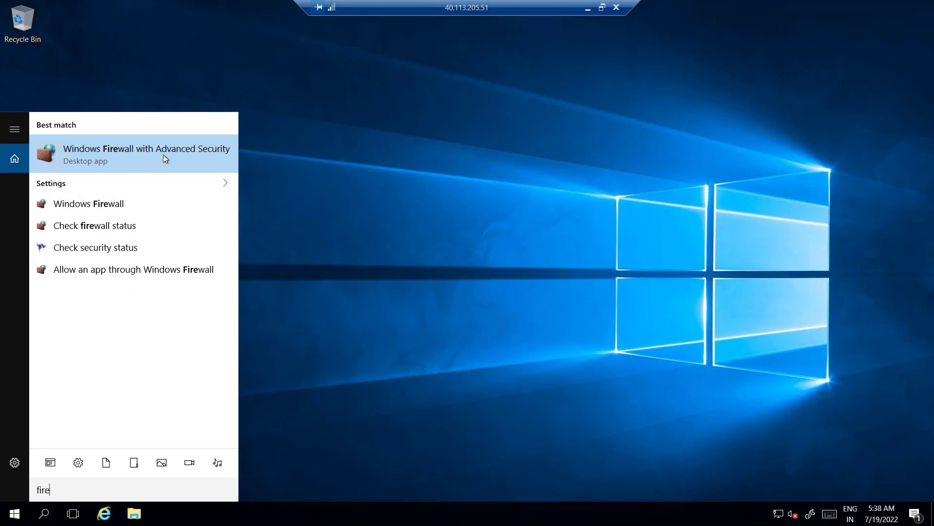
{"action": "left_click", "coordinate": [132, 159]}
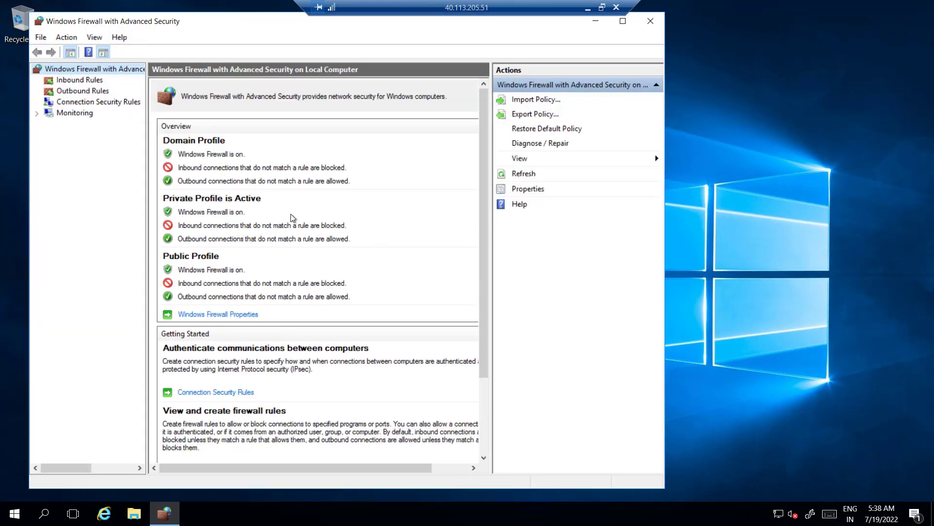
Step: Start a new custom inbound rule on vmsystemone that applies to all programs, with the protocol type set to Any
{"action": "left_click", "coordinate": [80, 81]}
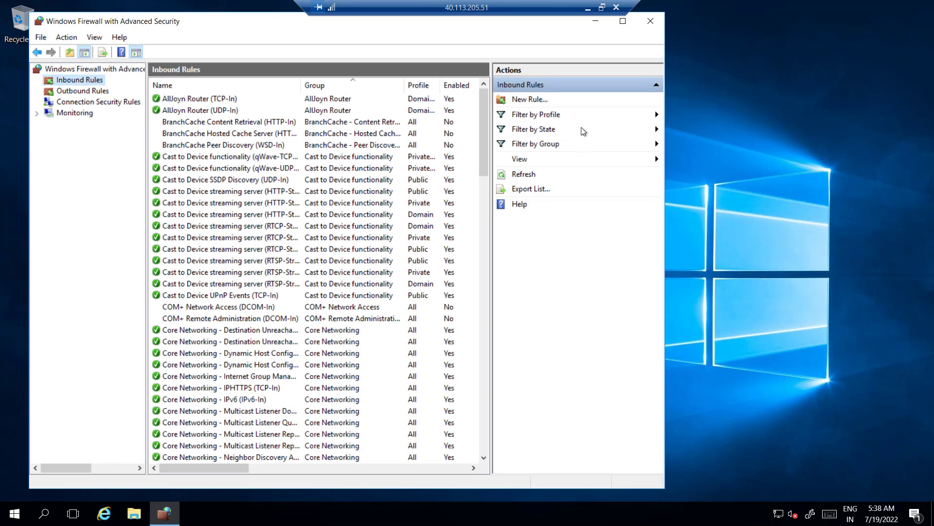
{"action": "left_click", "coordinate": [522, 100]}
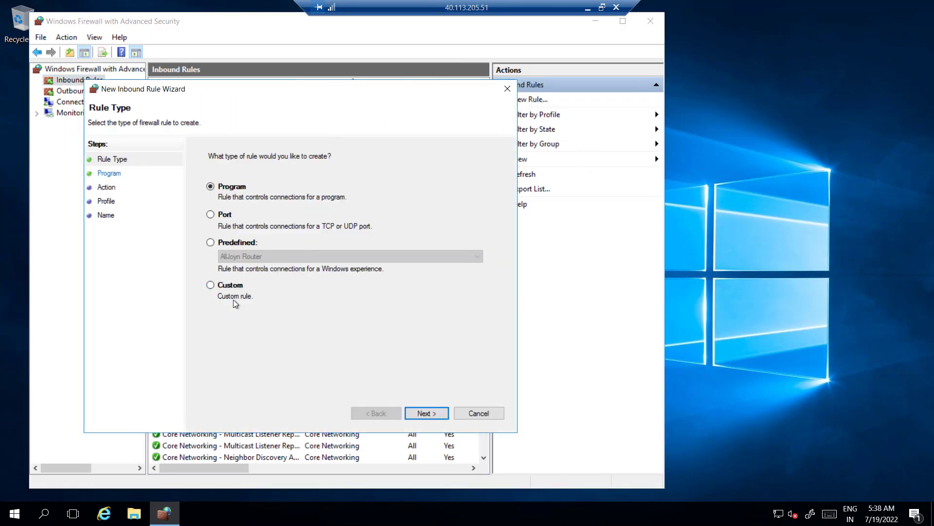
{"action": "left_click", "coordinate": [210, 286]}
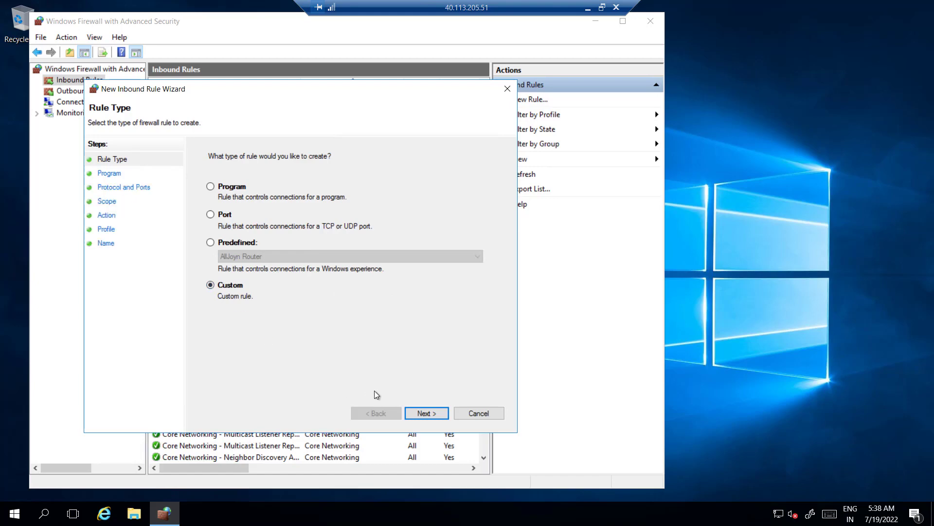
{"action": "left_click", "coordinate": [426, 414]}
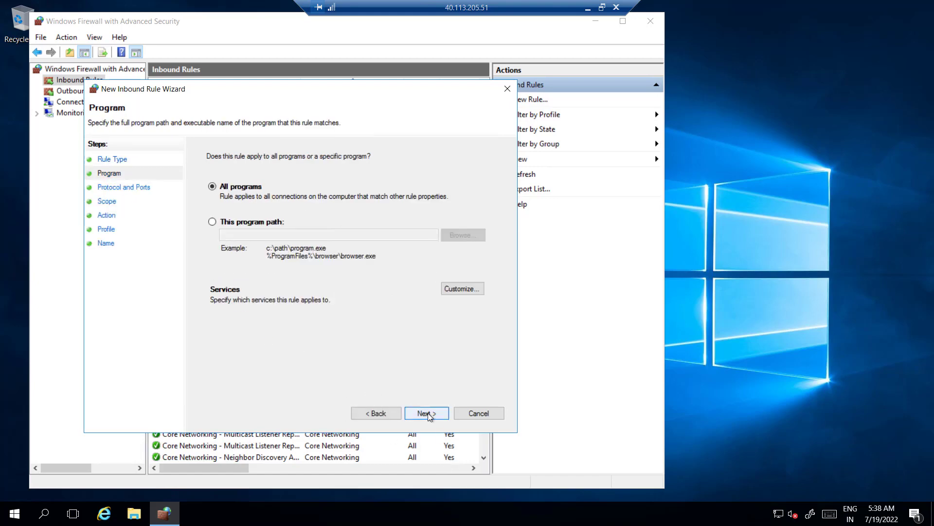
{"action": "left_click", "coordinate": [428, 412]}
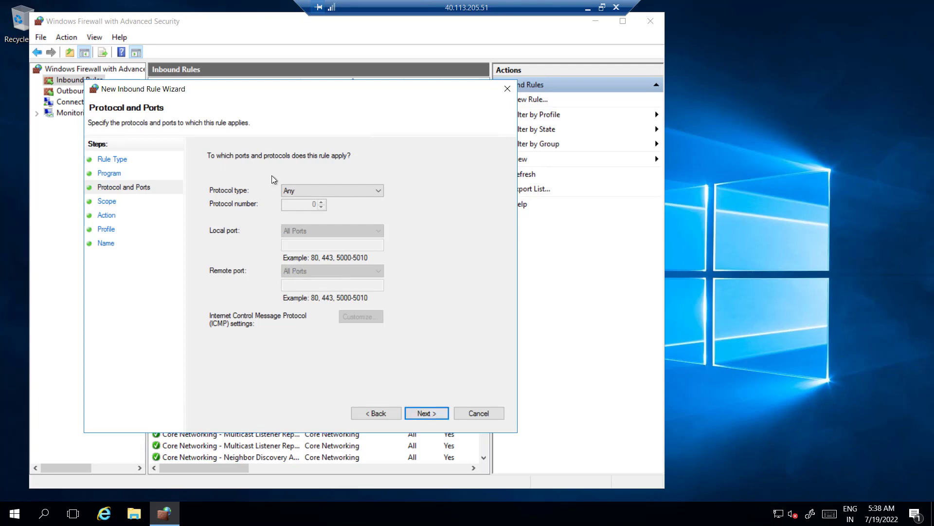
{"action": "left_click", "coordinate": [380, 194]}
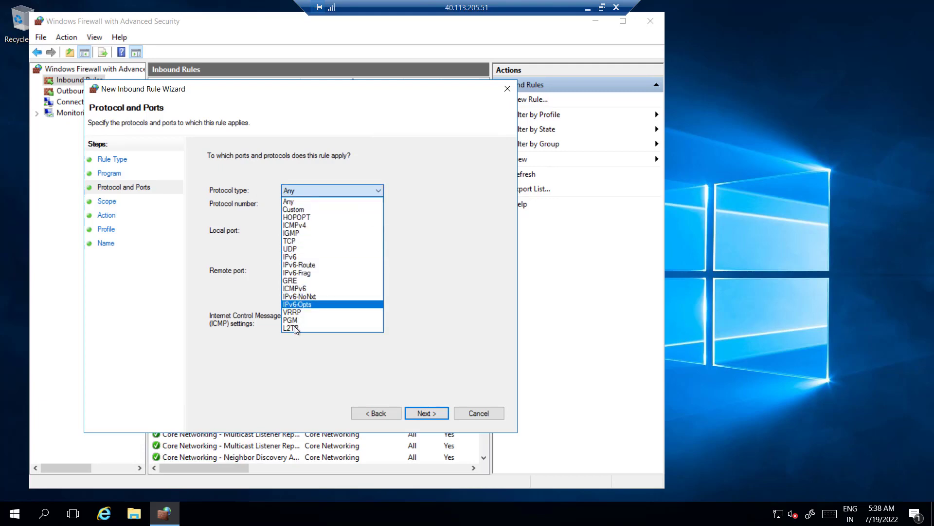
{"action": "left_click", "coordinate": [301, 201]}
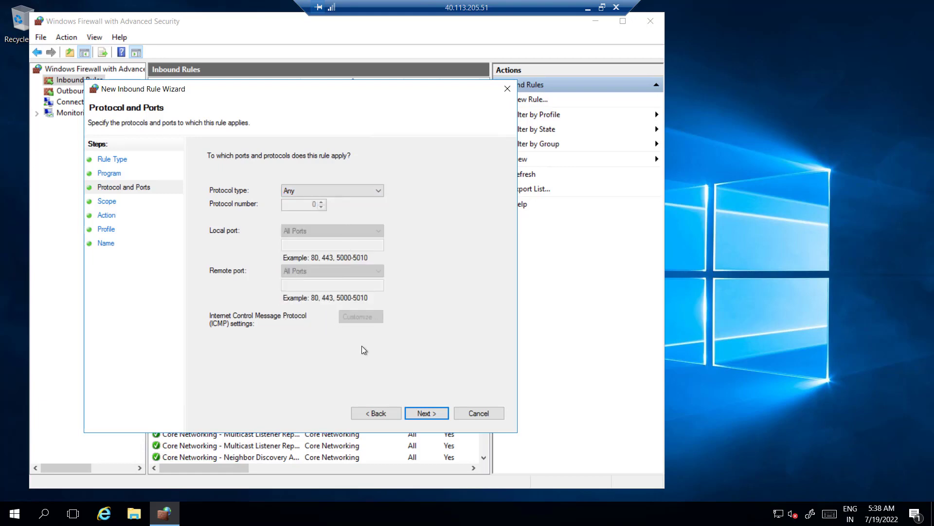
{"action": "left_click", "coordinate": [433, 417]}
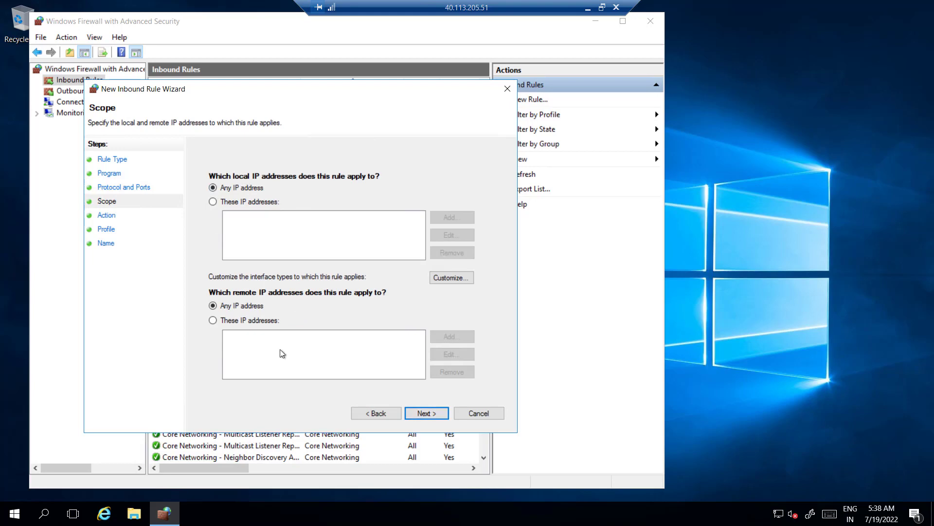
Step: Set the vmsystemone rule to allow connections for any local and remote IP address on the Domain, Private and Public profiles
{"action": "left_click", "coordinate": [429, 412]}
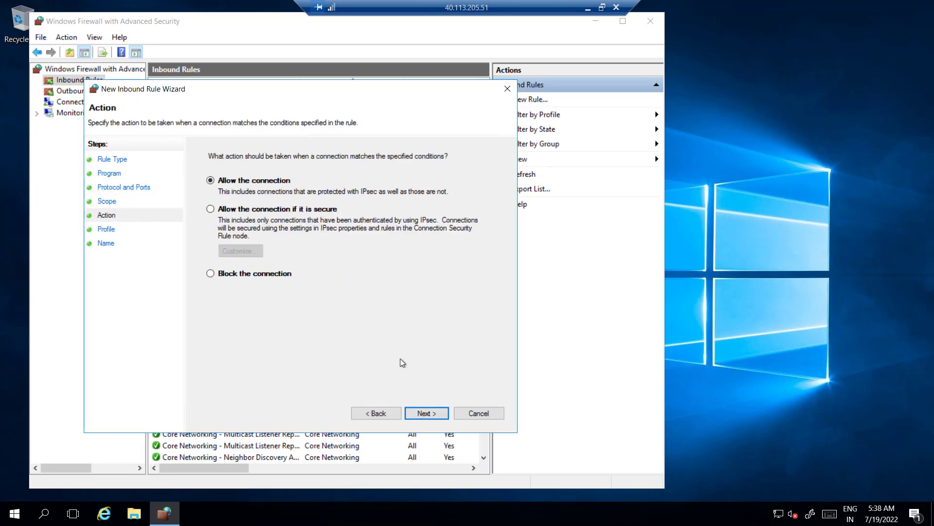
{"action": "left_click", "coordinate": [435, 414]}
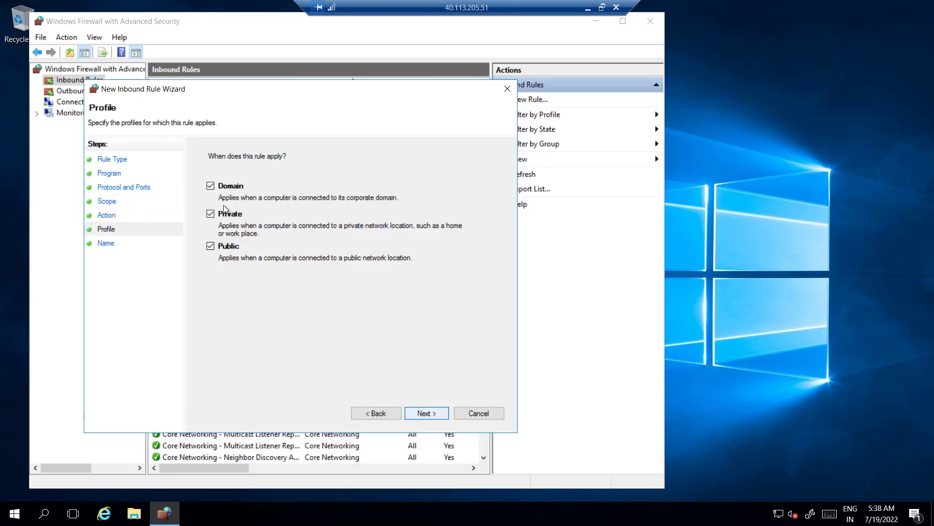
{"action": "left_click", "coordinate": [435, 416]}
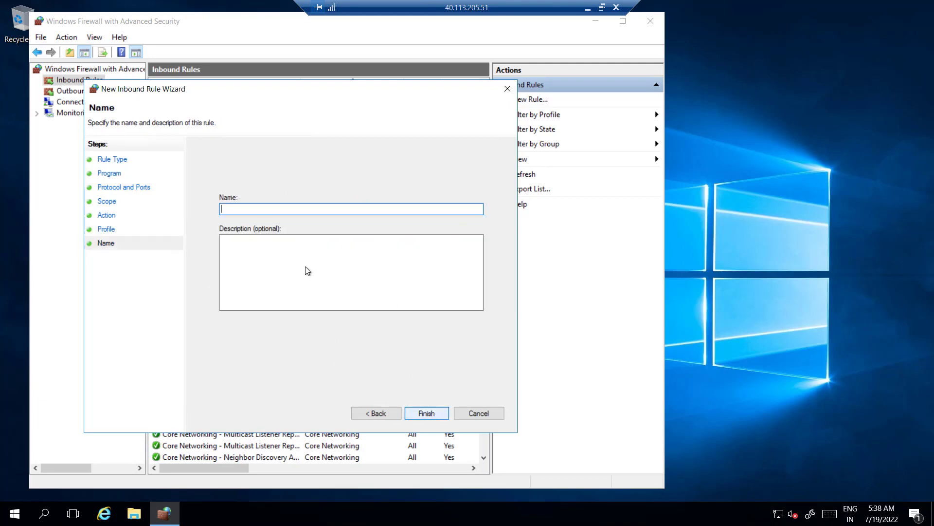
Step: Enter myvmrule as both the name and description of the inbound rule and finish creating it
{"action": "type", "text": "my"}
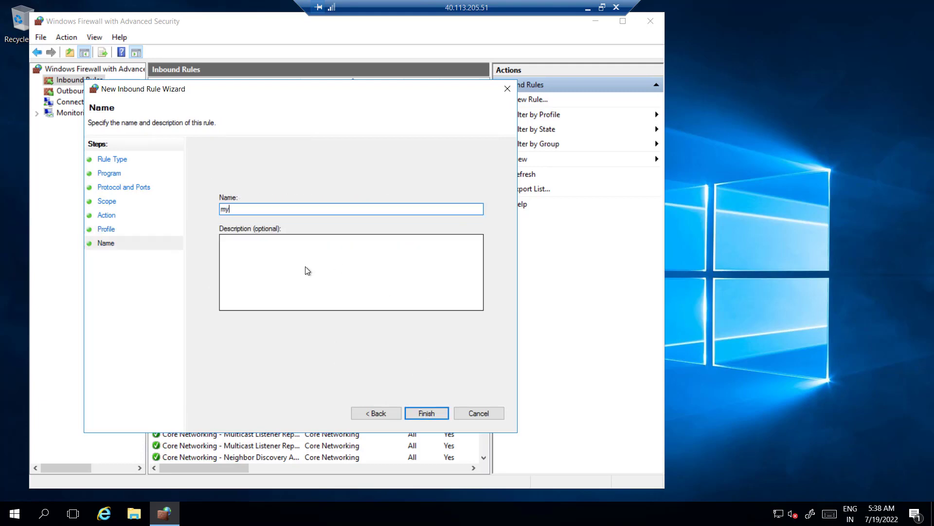
{"action": "type", "text": "vmrule"}
{"action": "left_click", "coordinate": [255, 259]}
{"action": "type", "text": "myvmrule"}
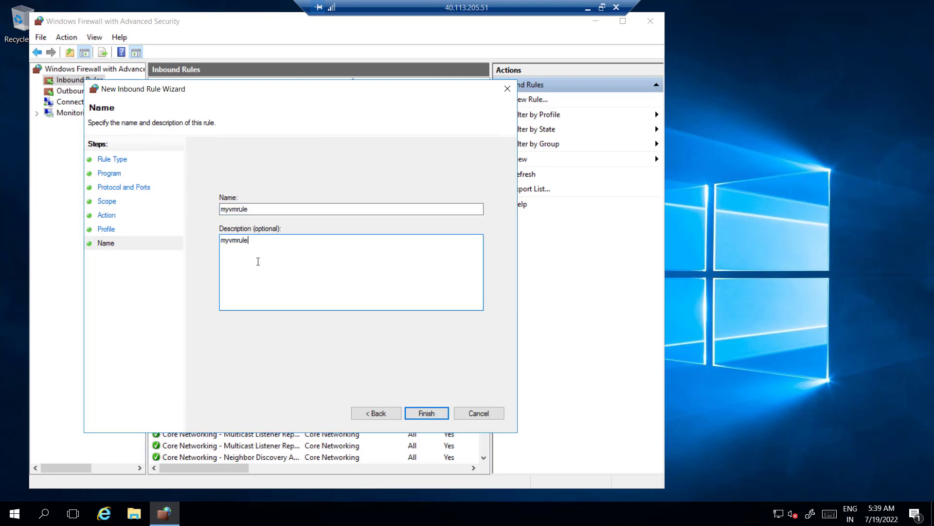
{"action": "left_click", "coordinate": [427, 414]}
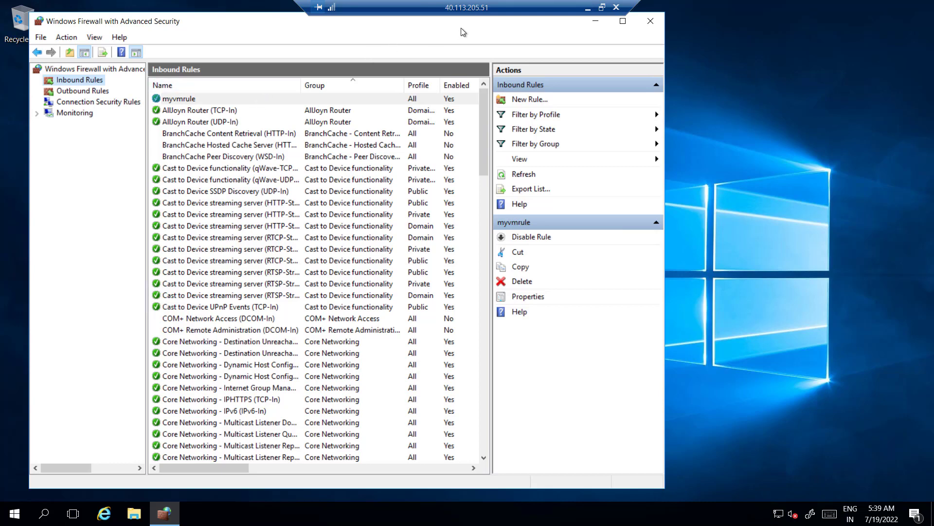
Step: Close the firewall console on vmsystemone and switch to the myvmsystemtwo session in full screen
{"action": "left_click", "coordinate": [650, 22]}
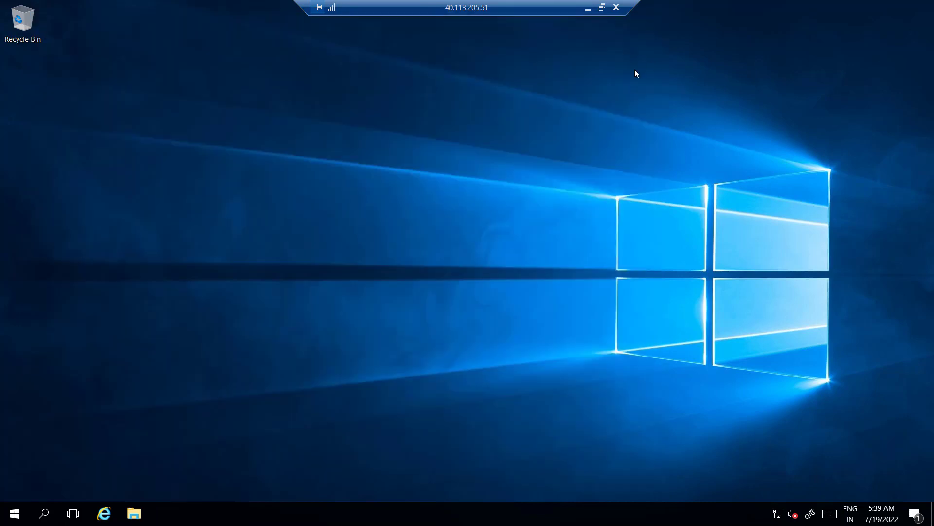
{"action": "left_click", "coordinate": [601, 8]}
{"action": "left_click", "coordinate": [565, 57]}
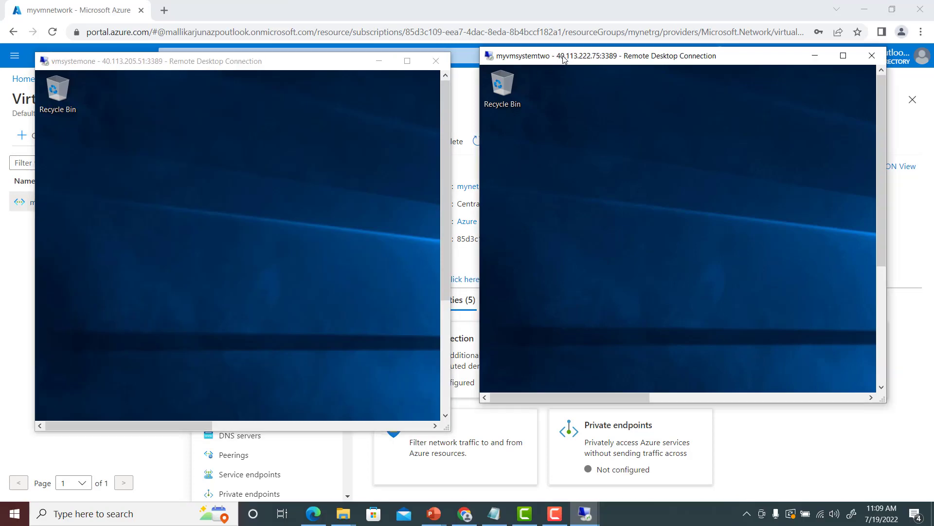
{"action": "left_click", "coordinate": [844, 56]}
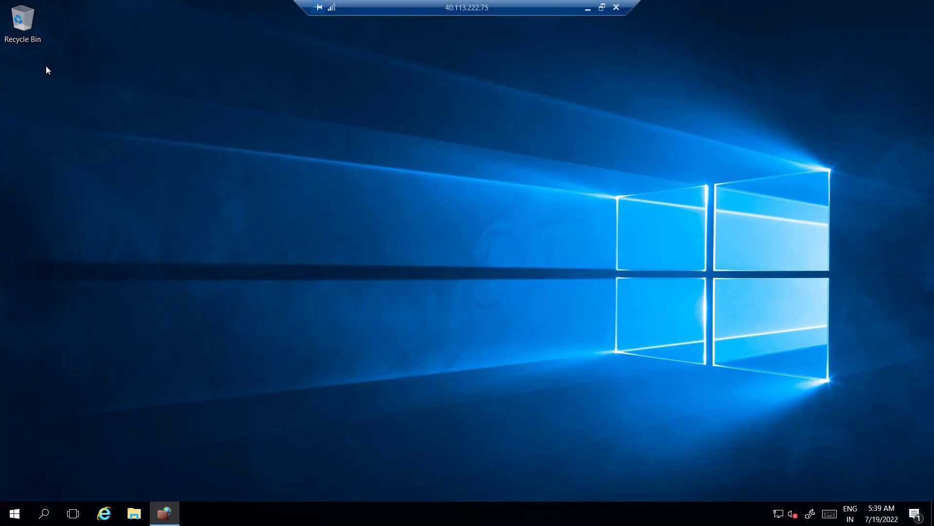
Step: Search for "fire" on myvmsystemtwo and open Windows Firewall with Advanced Security
{"action": "left_click", "coordinate": [49, 515]}
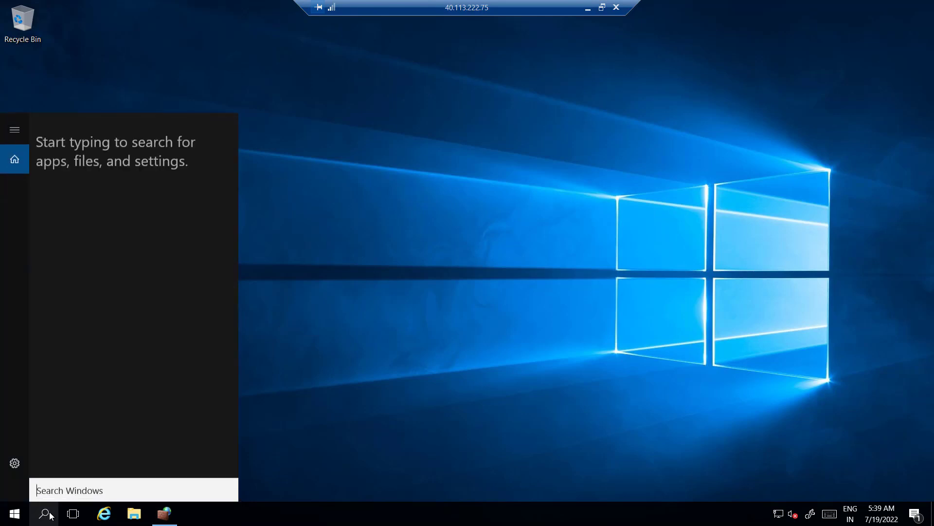
{"action": "type", "text": "fire"}
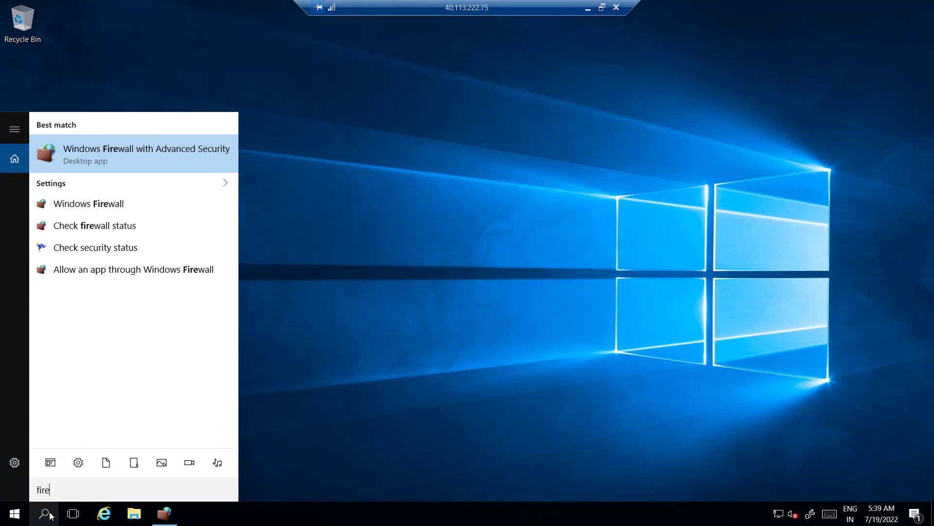
{"action": "left_click", "coordinate": [126, 160]}
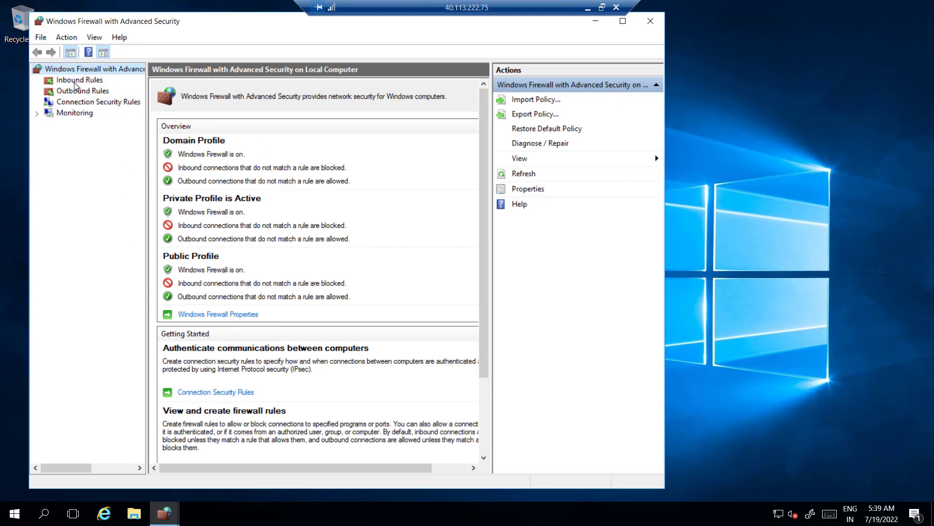
Step: Start a new custom inbound rule on myvmsystemtwo that applies to all programs and keeps the protocol type Any
{"action": "left_click", "coordinate": [78, 80]}
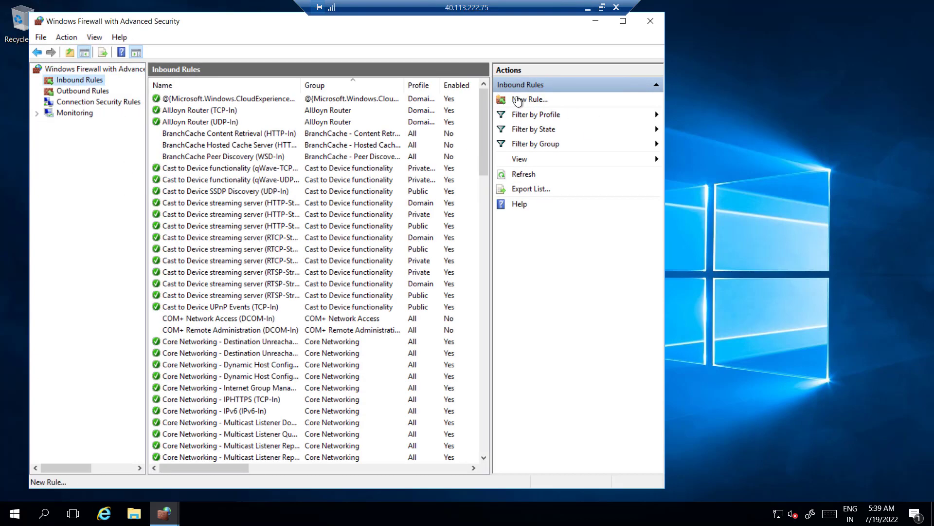
{"action": "left_click", "coordinate": [518, 100]}
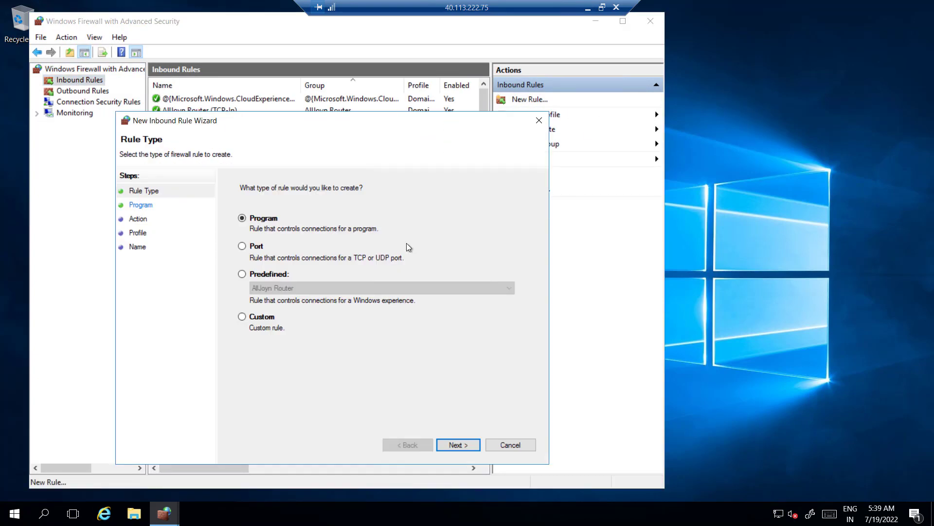
{"action": "left_click", "coordinate": [257, 319]}
{"action": "left_click", "coordinate": [456, 446]}
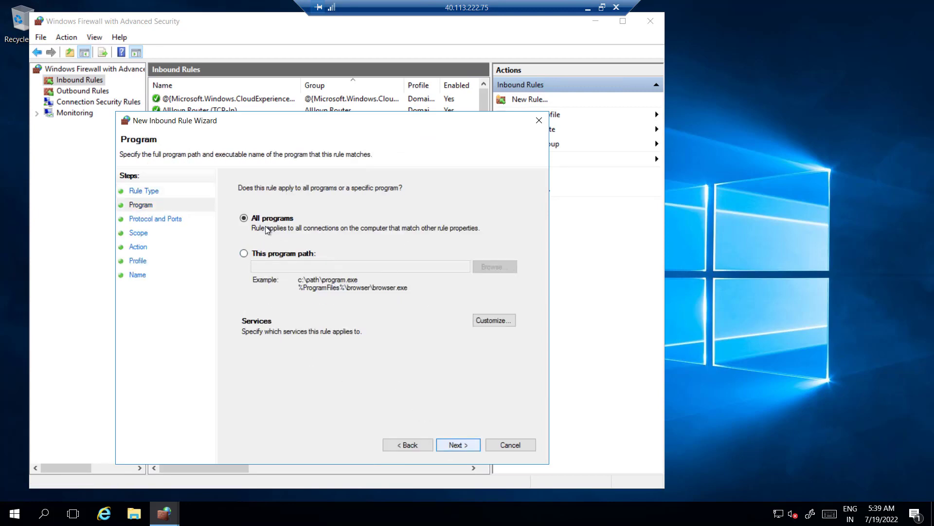
{"action": "left_click", "coordinate": [464, 446]}
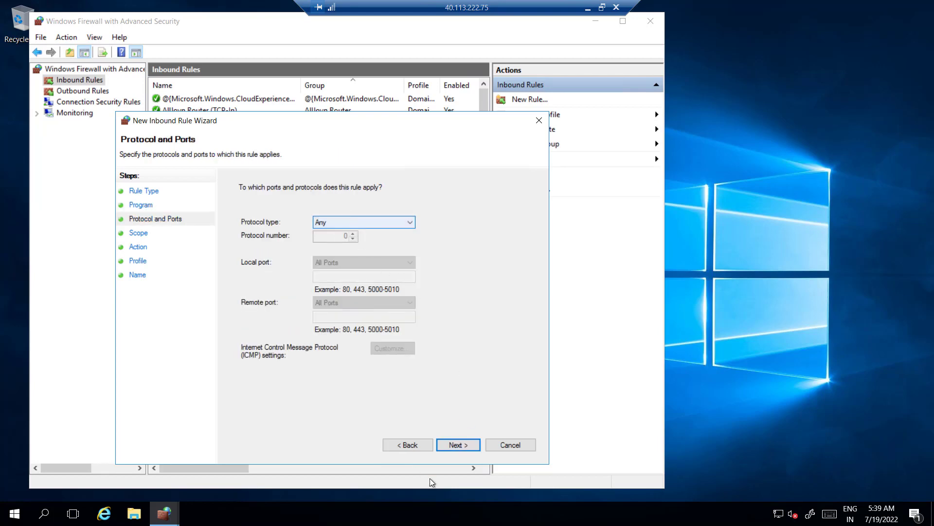
{"action": "left_click", "coordinate": [464, 448]}
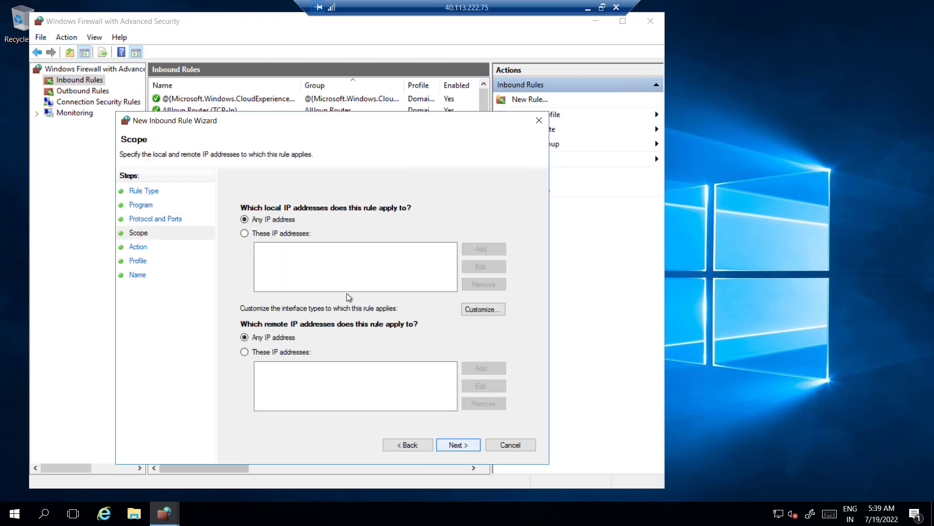
Step: Set the myvmsystemtwo rule to allow connections for any local and remote IP address on the Domain, Private and Public profiles
{"action": "left_click", "coordinate": [466, 445]}
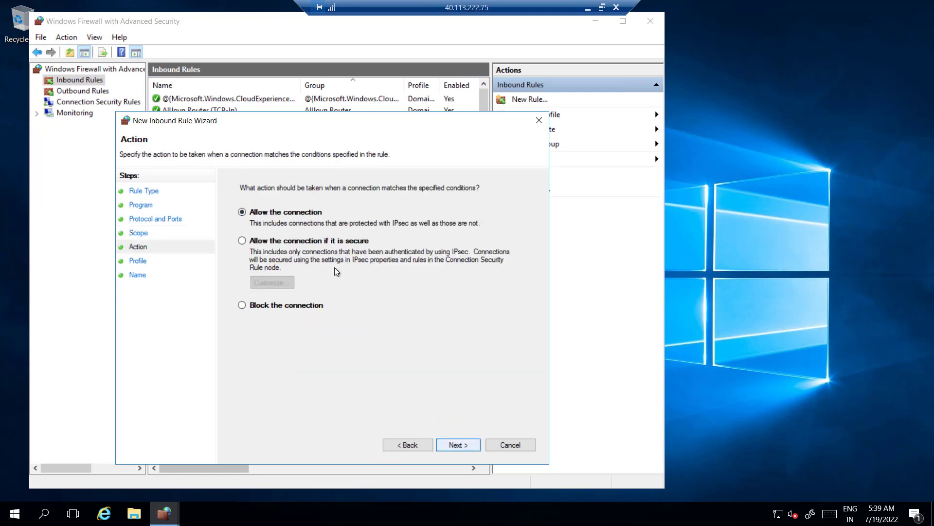
{"action": "left_click", "coordinate": [462, 447]}
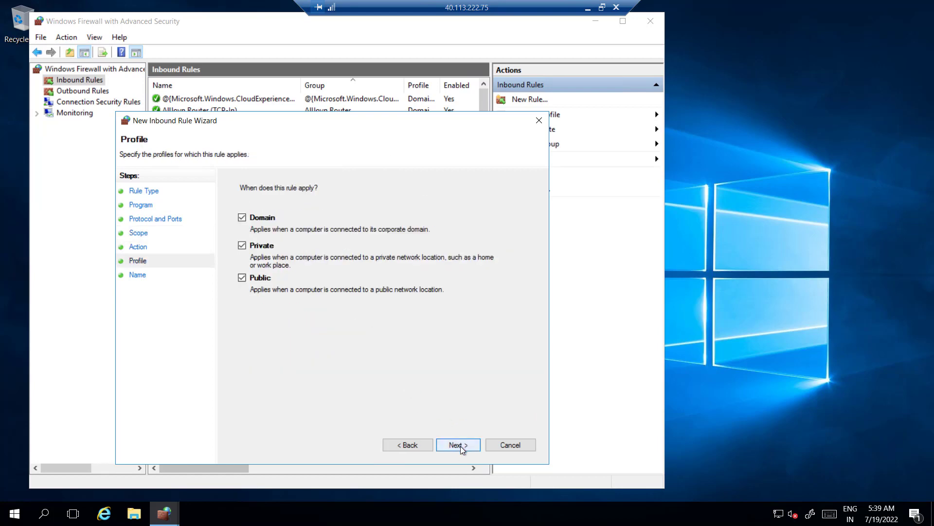
{"action": "left_click", "coordinate": [462, 446]}
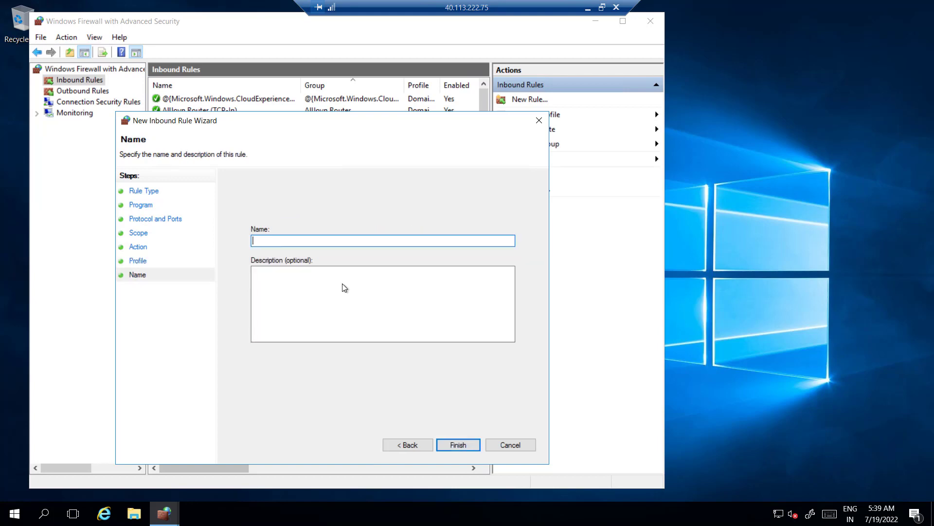
Step: Name the new inbound rule on myvmsystemtwo "myvmrule", give it the description "myvmrule", and create it
{"action": "type", "text": "my"}
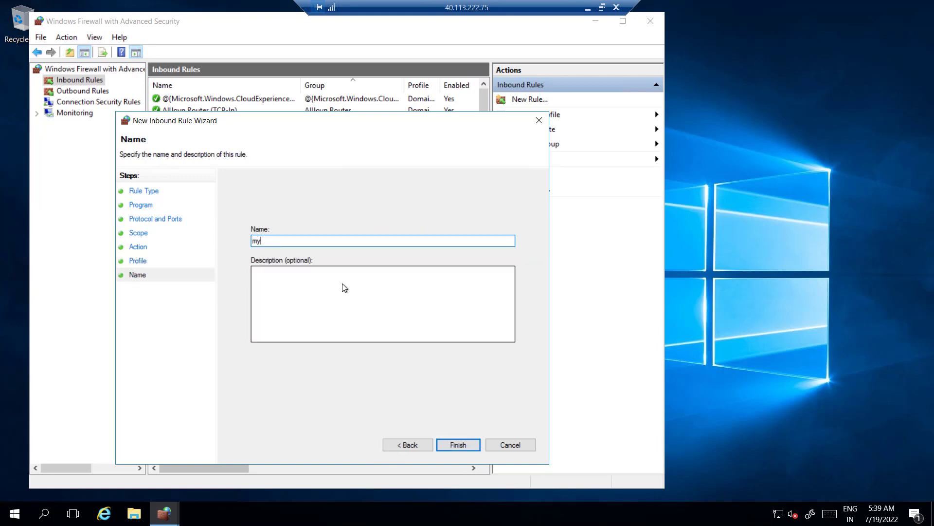
{"action": "type", "text": "vmrule"}
{"action": "left_click", "coordinate": [274, 276]}
{"action": "type", "text": "my"}
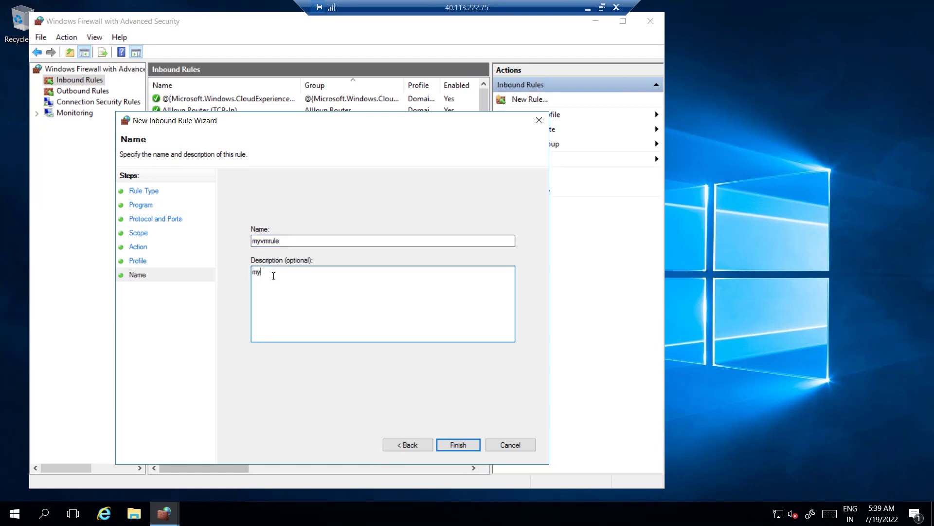
{"action": "type", "text": "vmrule"}
{"action": "left_click", "coordinate": [462, 446]}
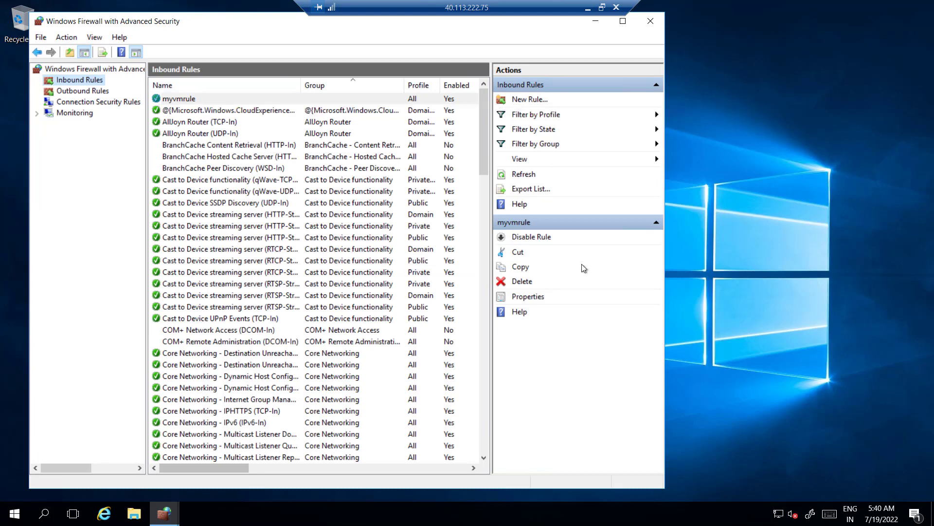
Step: Close the firewall console on myvmsystemtwo and switch to the vmsystemone session in full screen
{"action": "left_click", "coordinate": [652, 23]}
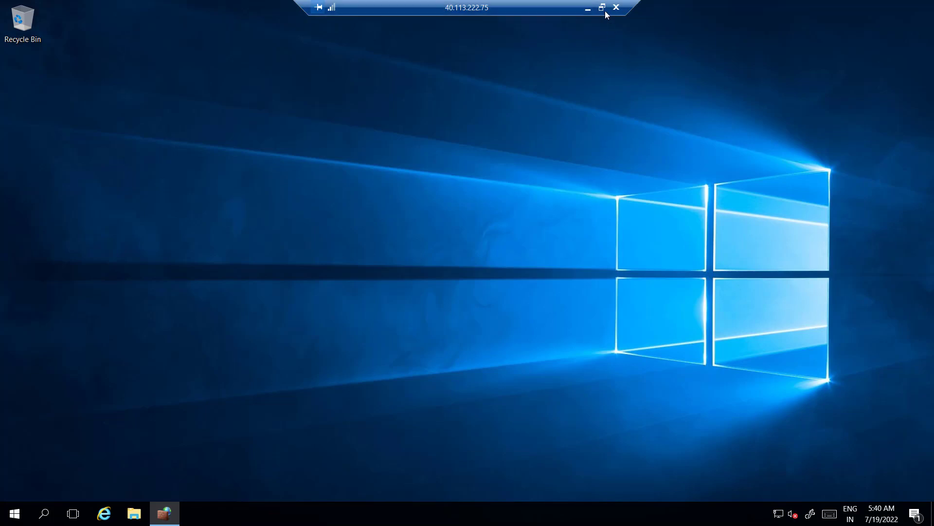
{"action": "left_click", "coordinate": [605, 10]}
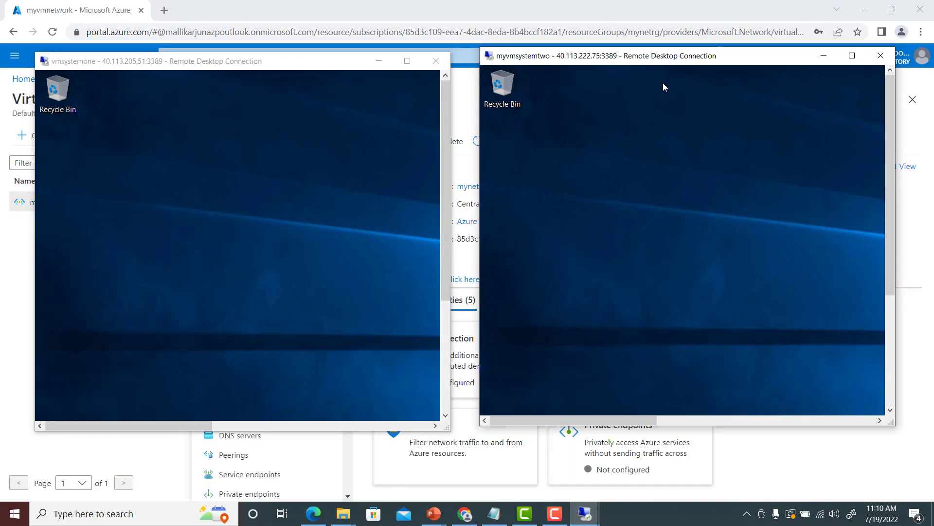
{"action": "left_click", "coordinate": [153, 64]}
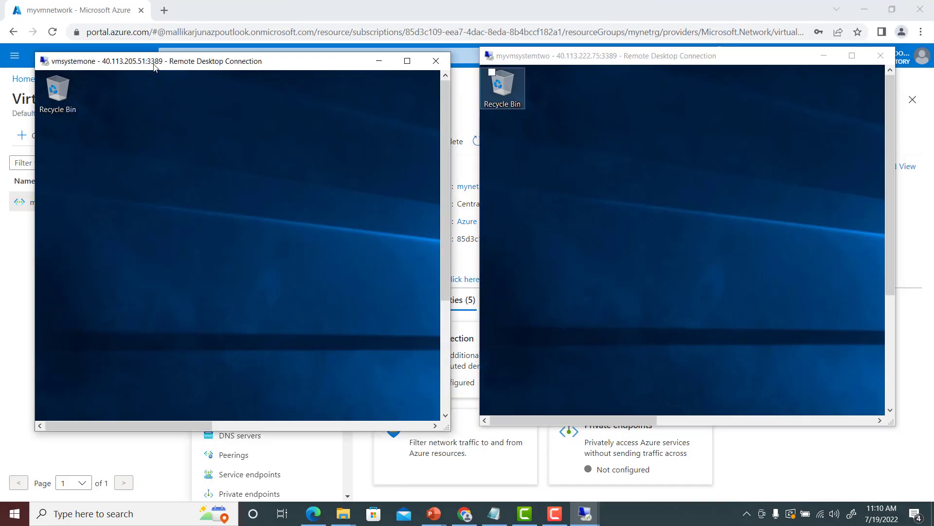
{"action": "double_click", "coordinate": [154, 63]}
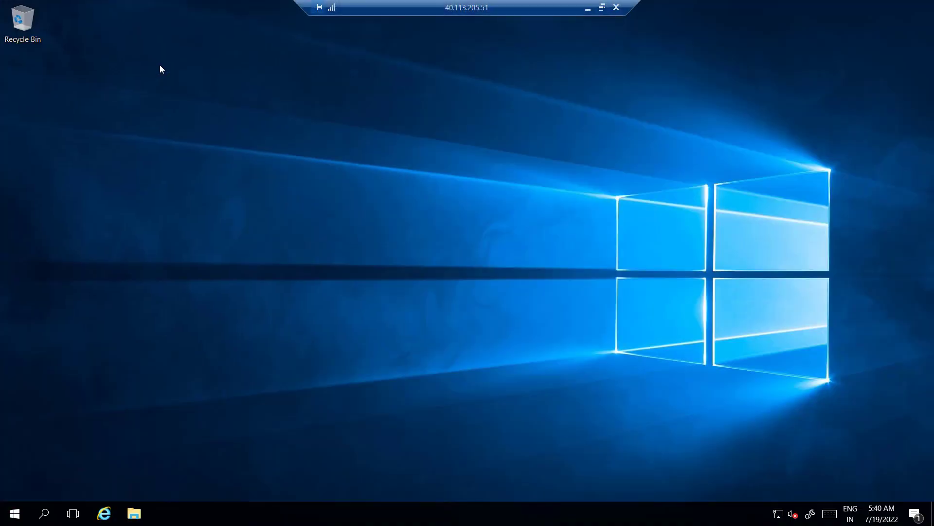
Step: Open Command Prompt on vmsystemone through a search for "cmd" and run a continuous ping with "ping -t 10.0.0.5"
{"action": "left_click", "coordinate": [45, 514]}
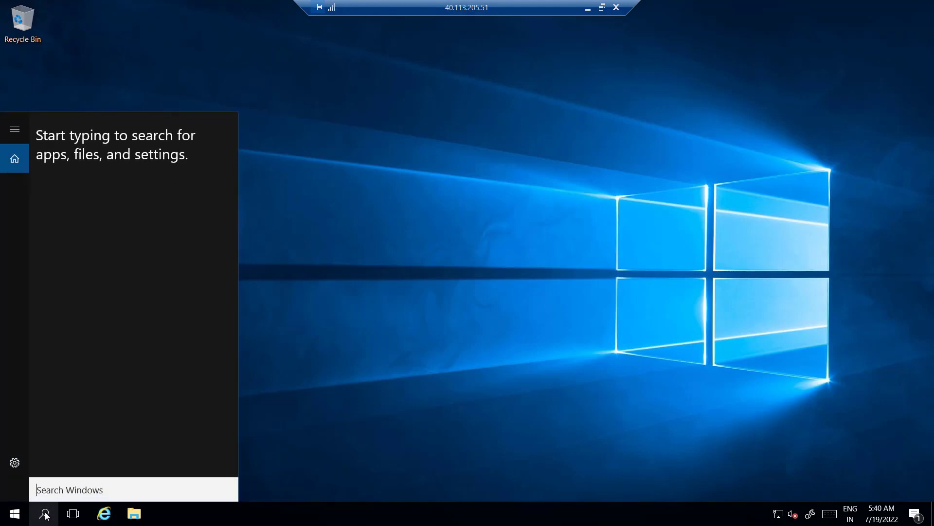
{"action": "type", "text": "cmd"}
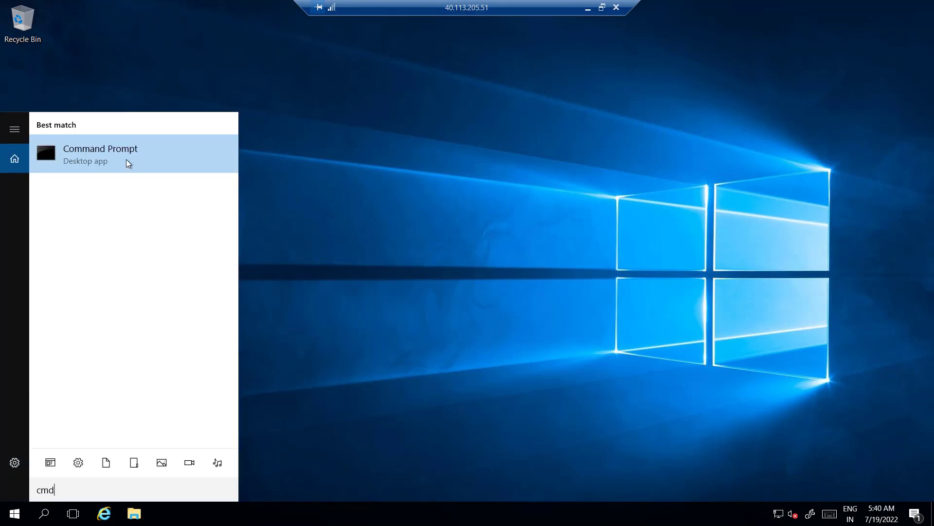
{"action": "left_click", "coordinate": [127, 162]}
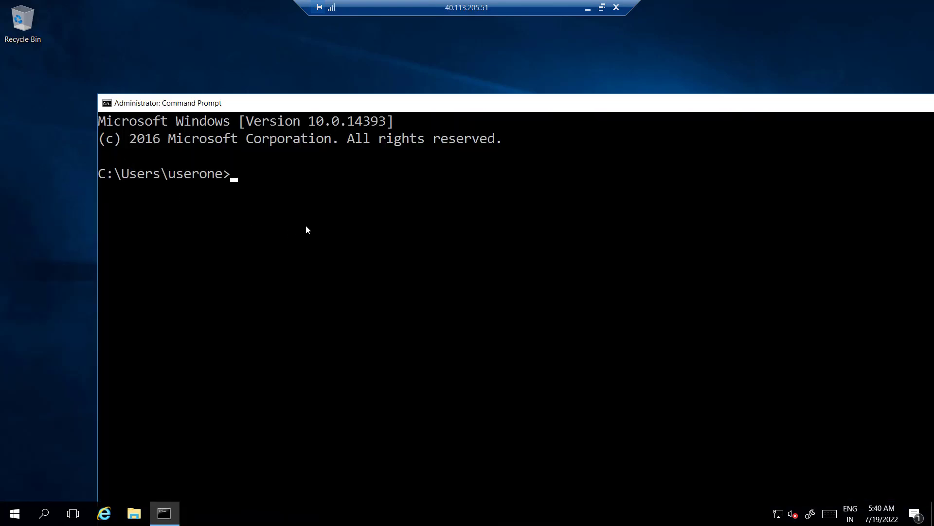
{"action": "type", "text": "ping -t 10.0."}
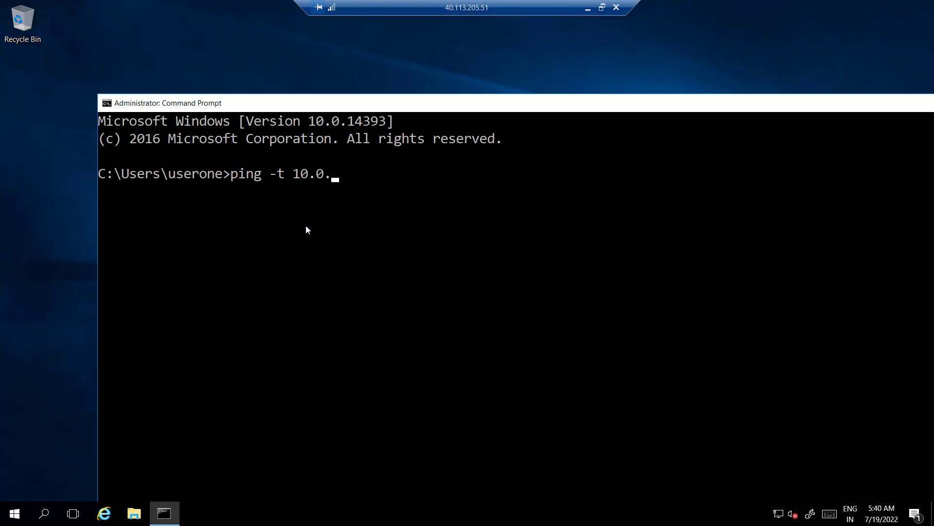
{"action": "type", "text": "0.5"}
{"action": "key", "text": "Return"}
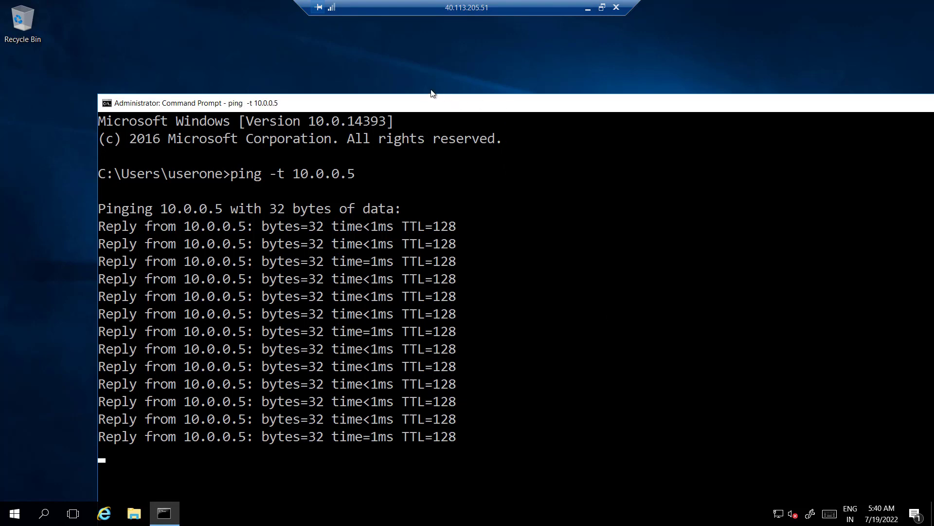
{"action": "left_click_drag", "start_coordinate": [431, 98], "coordinate": [471, 46]}
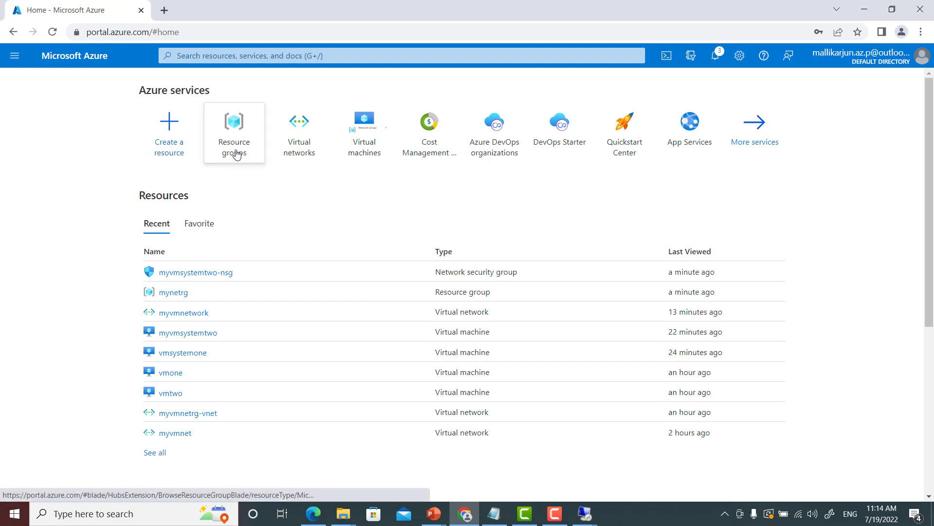
Step: In the Azure portal, search for "res", open the Resource groups service and open the mynetrg resource group
{"action": "mouse_move", "coordinate": [237, 154]}
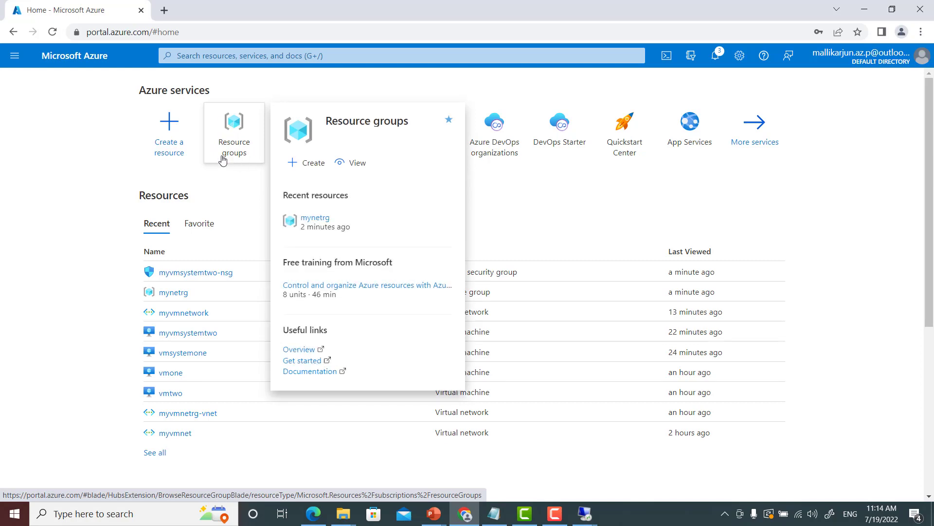
{"action": "left_click", "coordinate": [198, 56]}
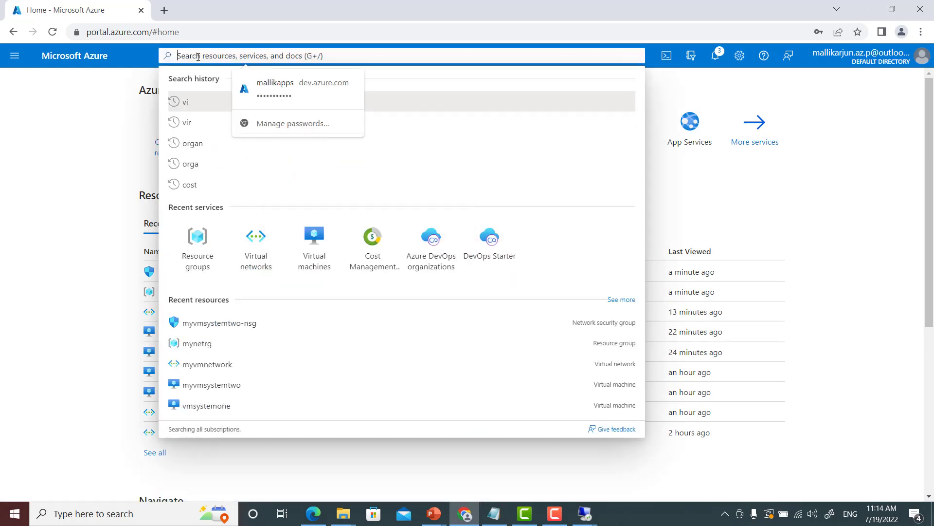
{"action": "type", "text": "res"}
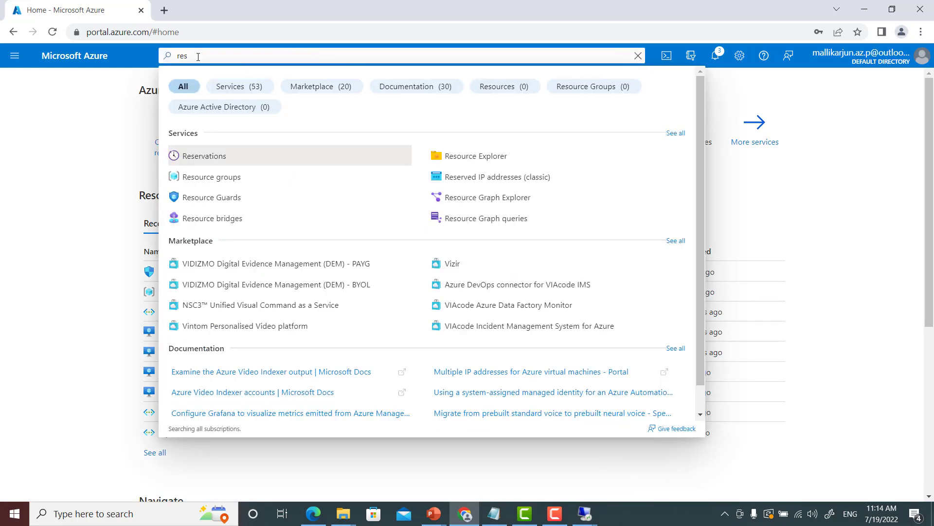
{"action": "left_click", "coordinate": [213, 179]}
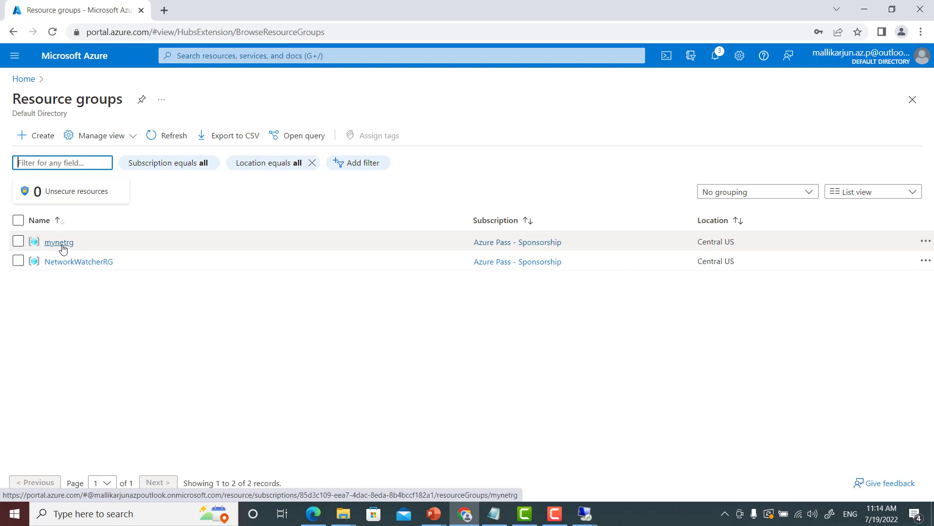
{"action": "left_click", "coordinate": [63, 243]}
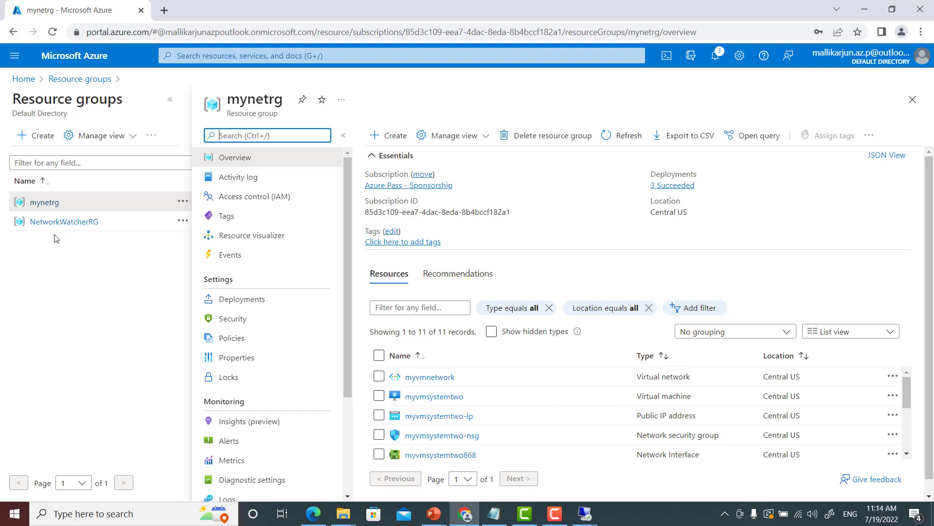
Step: Look through the resources of mynetrg and open the vmsystemone-nsg network security group
{"action": "scroll", "coordinate": [569, 281], "scroll_direction": "down", "scroll_amount": 1}
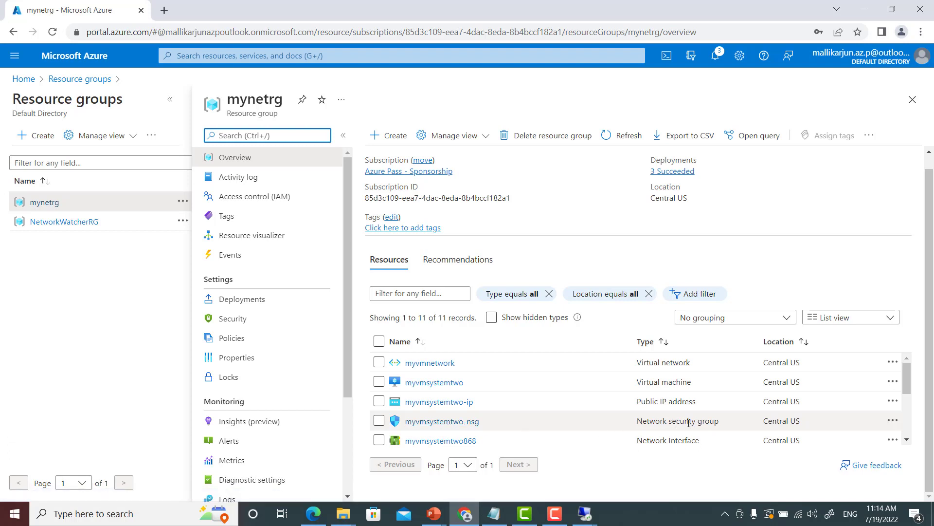
{"action": "scroll", "coordinate": [573, 402], "scroll_direction": "down", "scroll_amount": 5}
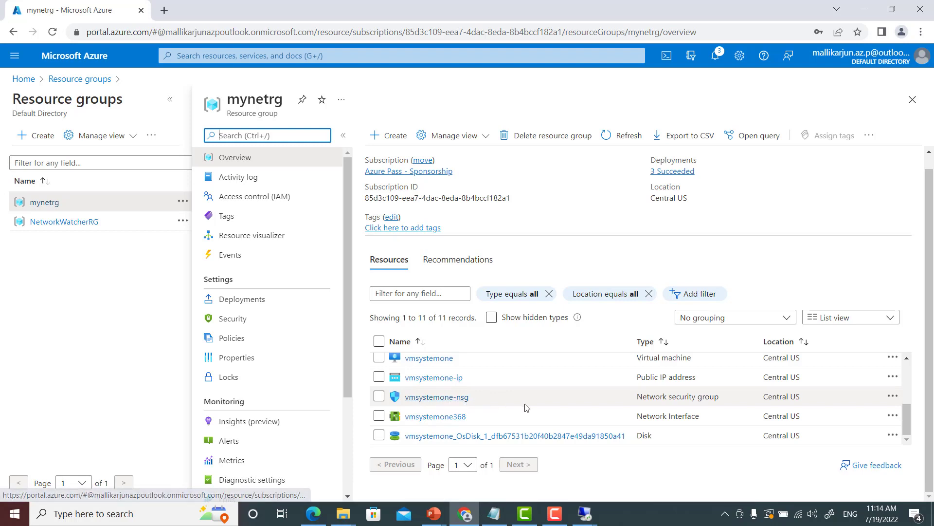
{"action": "scroll", "coordinate": [532, 407], "scroll_direction": "up", "scroll_amount": 5}
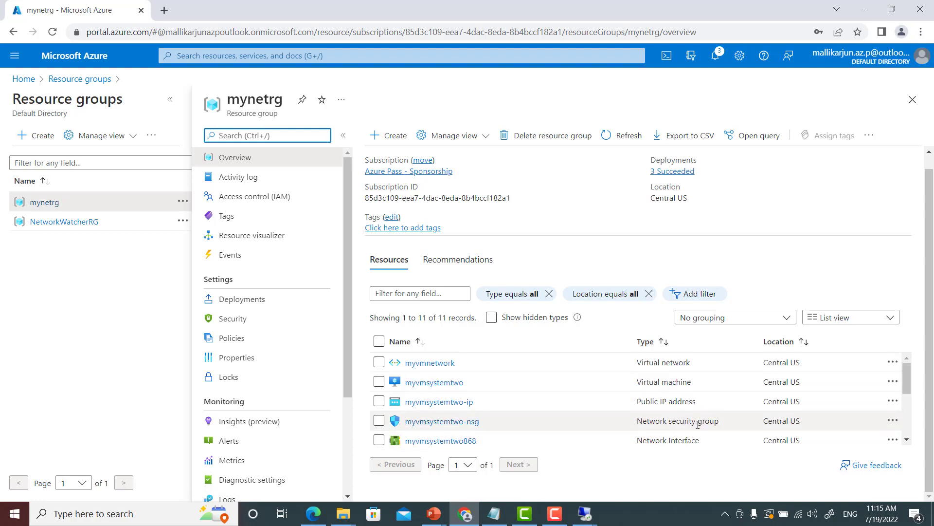
{"action": "scroll", "coordinate": [699, 424], "scroll_direction": "down", "scroll_amount": 2}
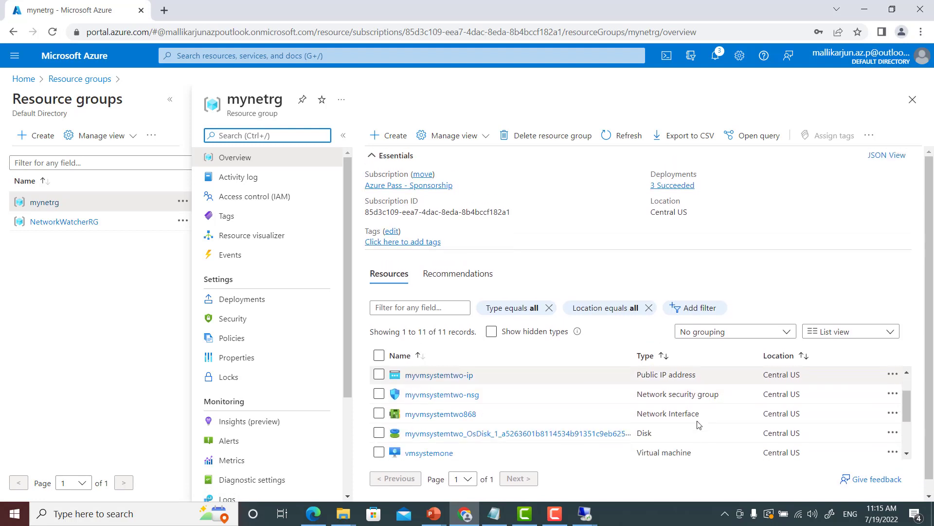
{"action": "scroll", "coordinate": [699, 425], "scroll_direction": "down", "scroll_amount": 4}
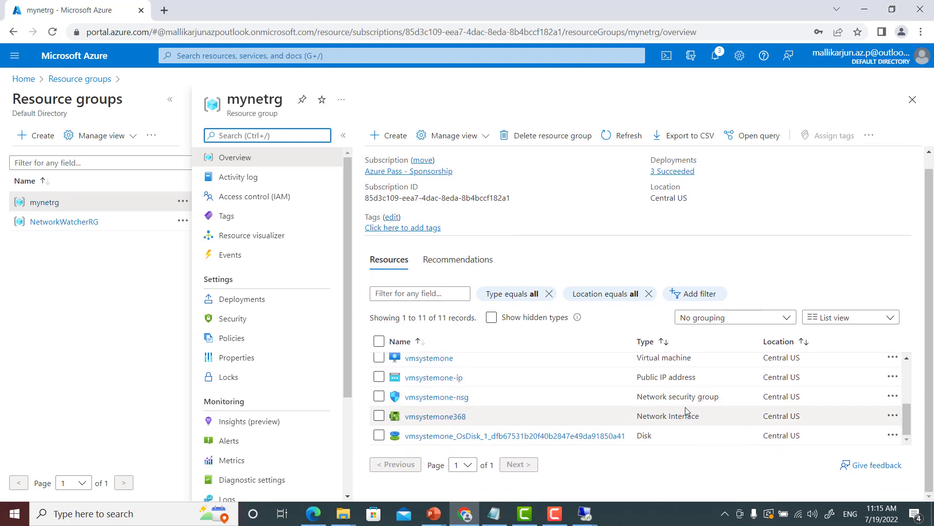
{"action": "left_click", "coordinate": [441, 399]}
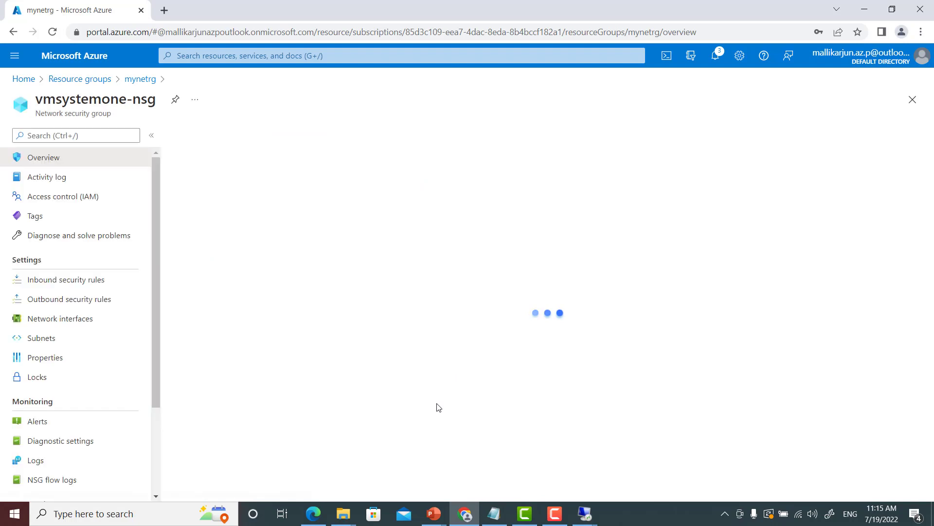